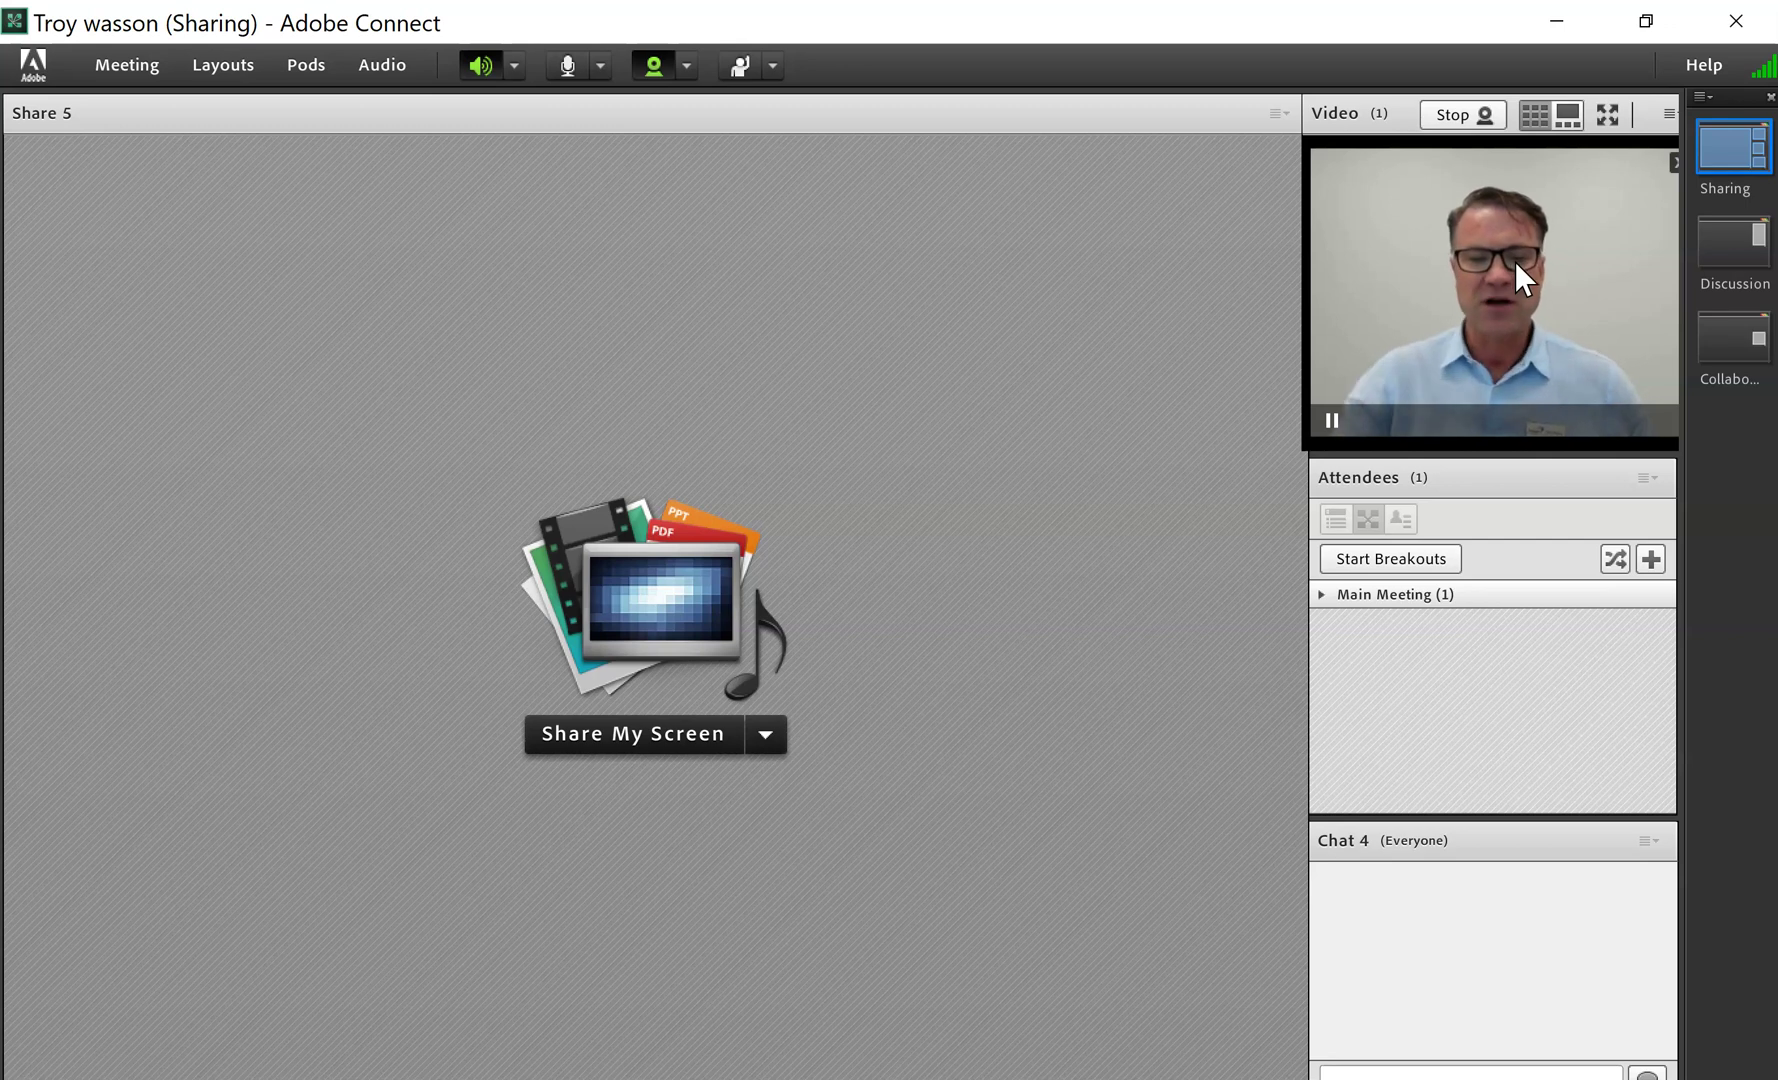
- Resize the Video pod so its inner edge lines up with the Attendees and Chat pods below it
click(1495, 179)
mouse_move(1546, 308)
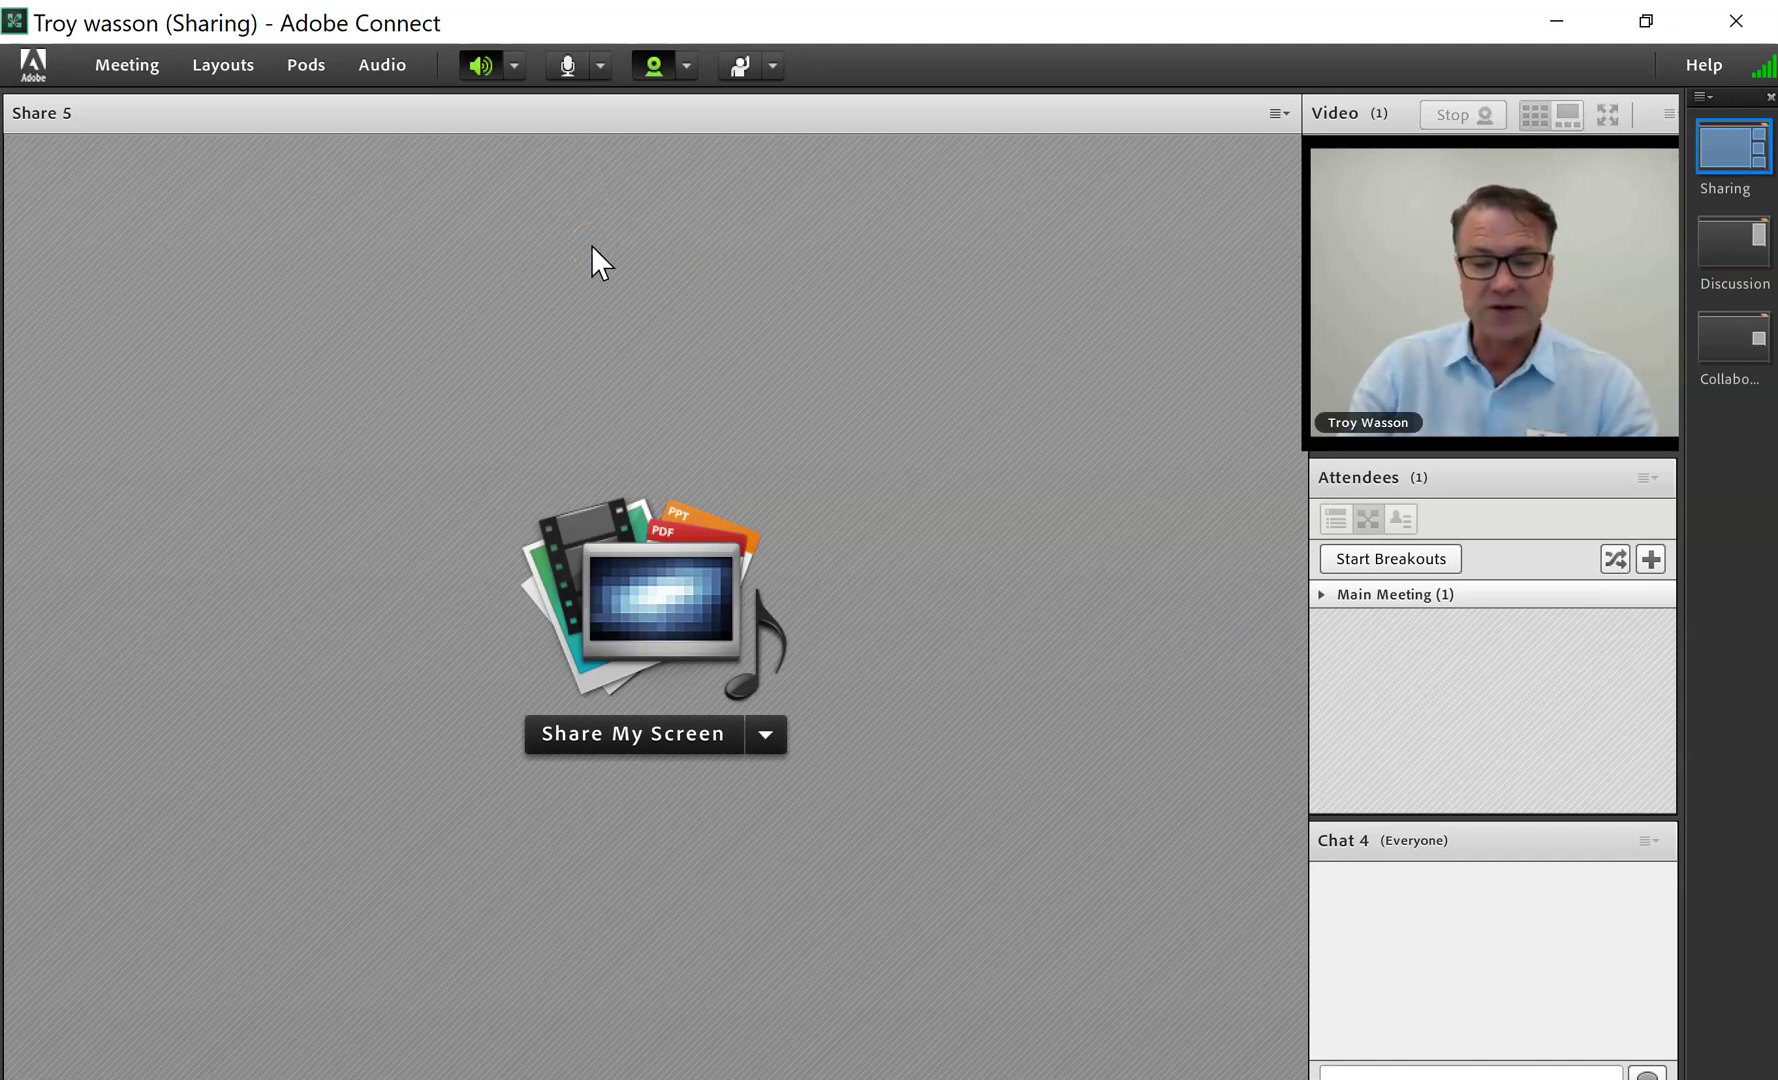
drag(1405, 112, 1545, 113)
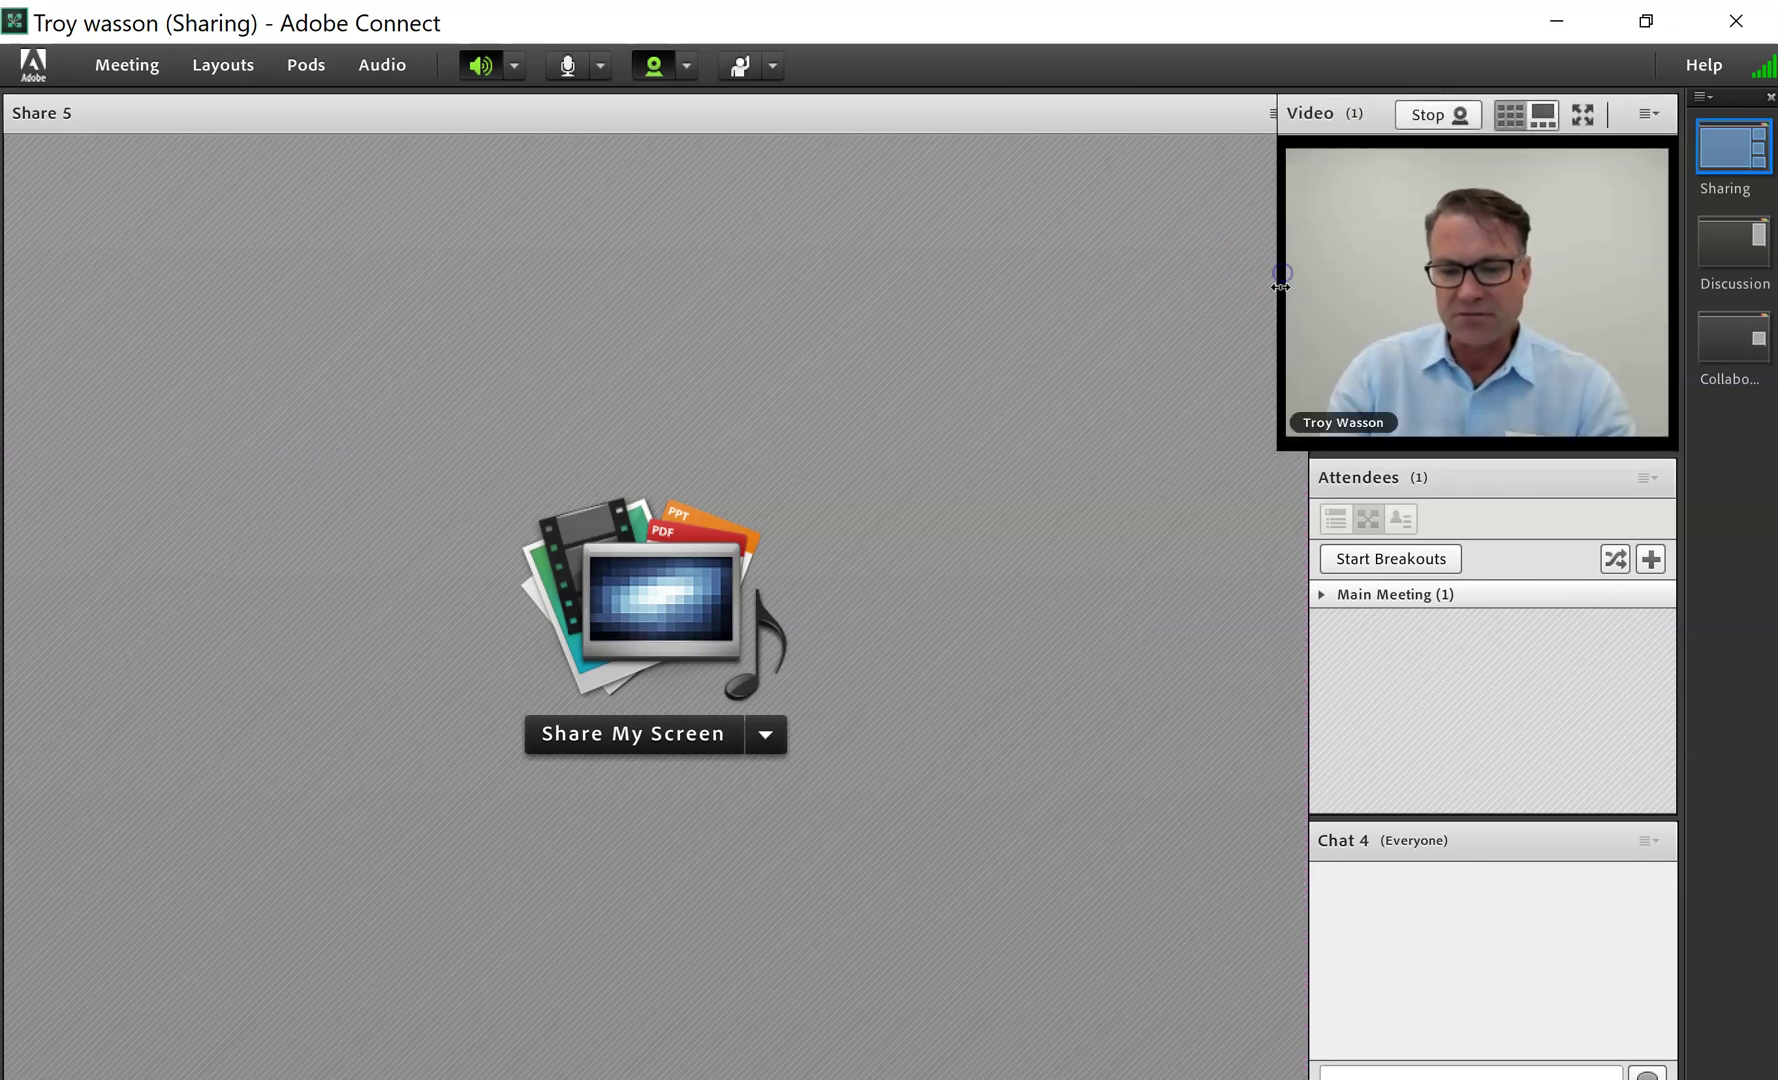
drag(1277, 278, 1302, 279)
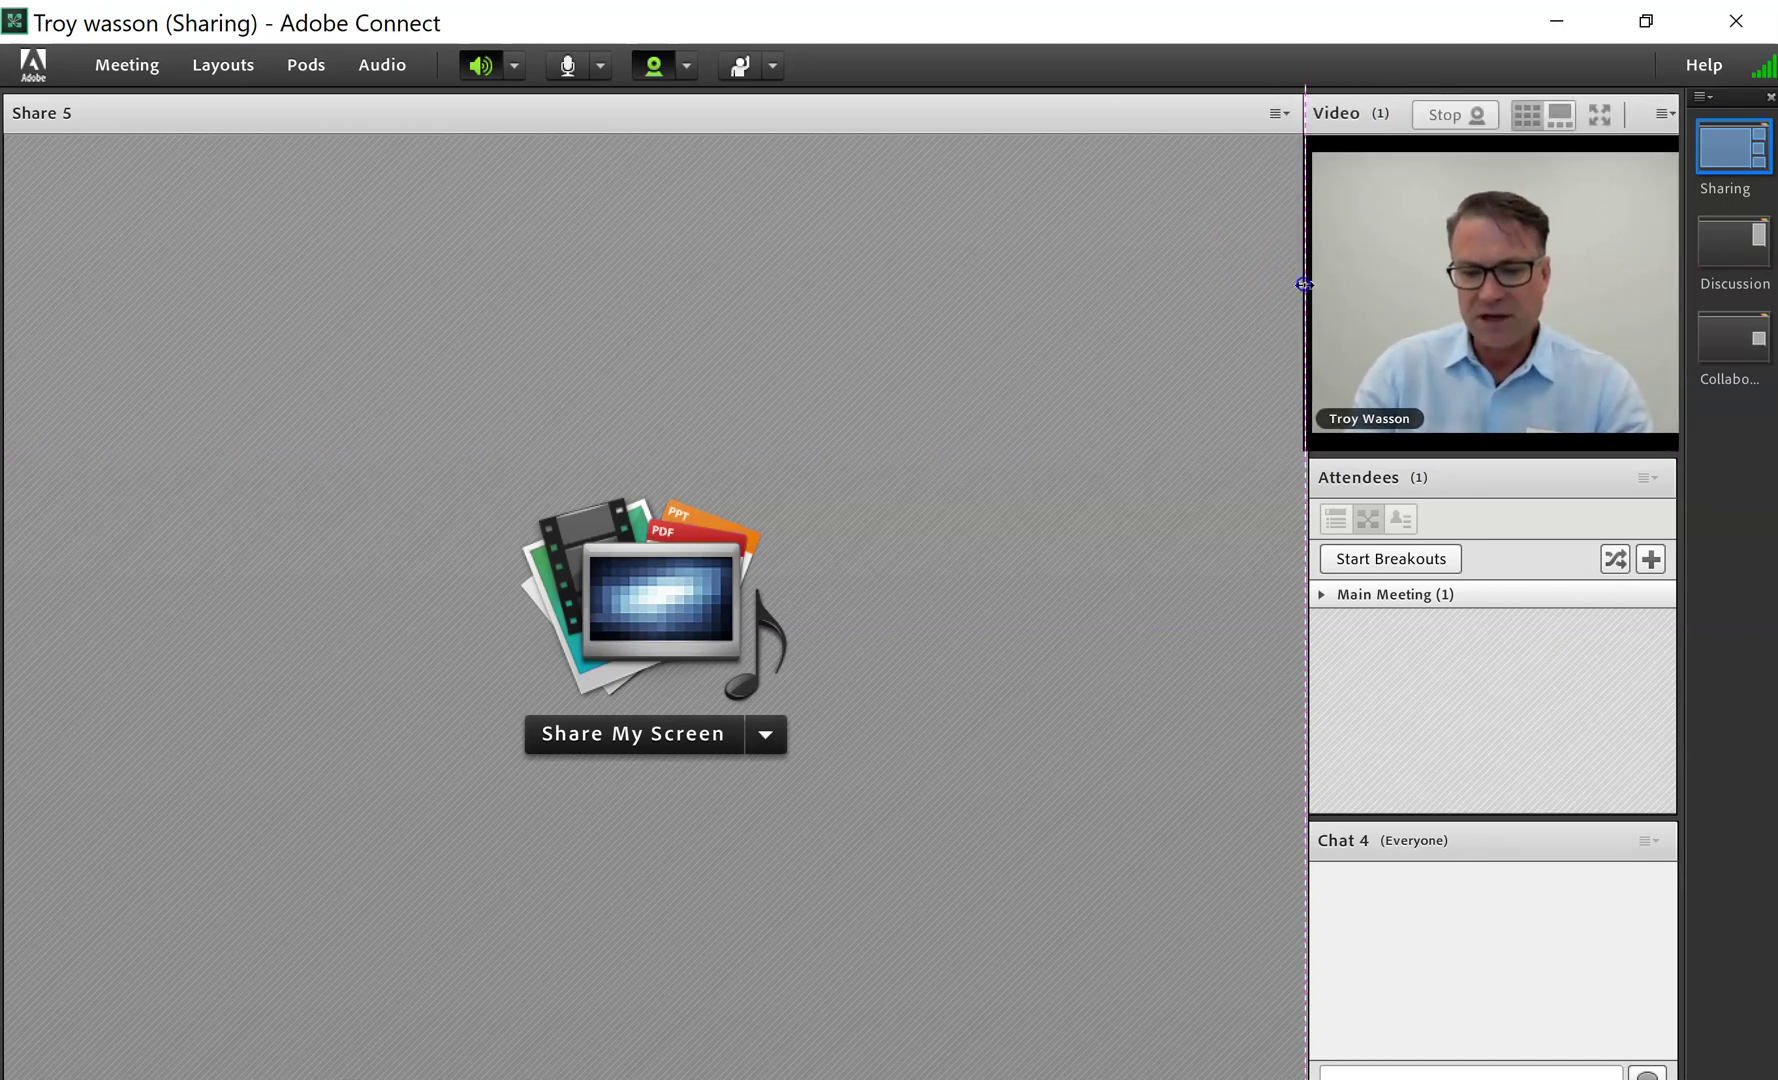
- Hide the Share 5 pod from the Sharing layout
click(1286, 111)
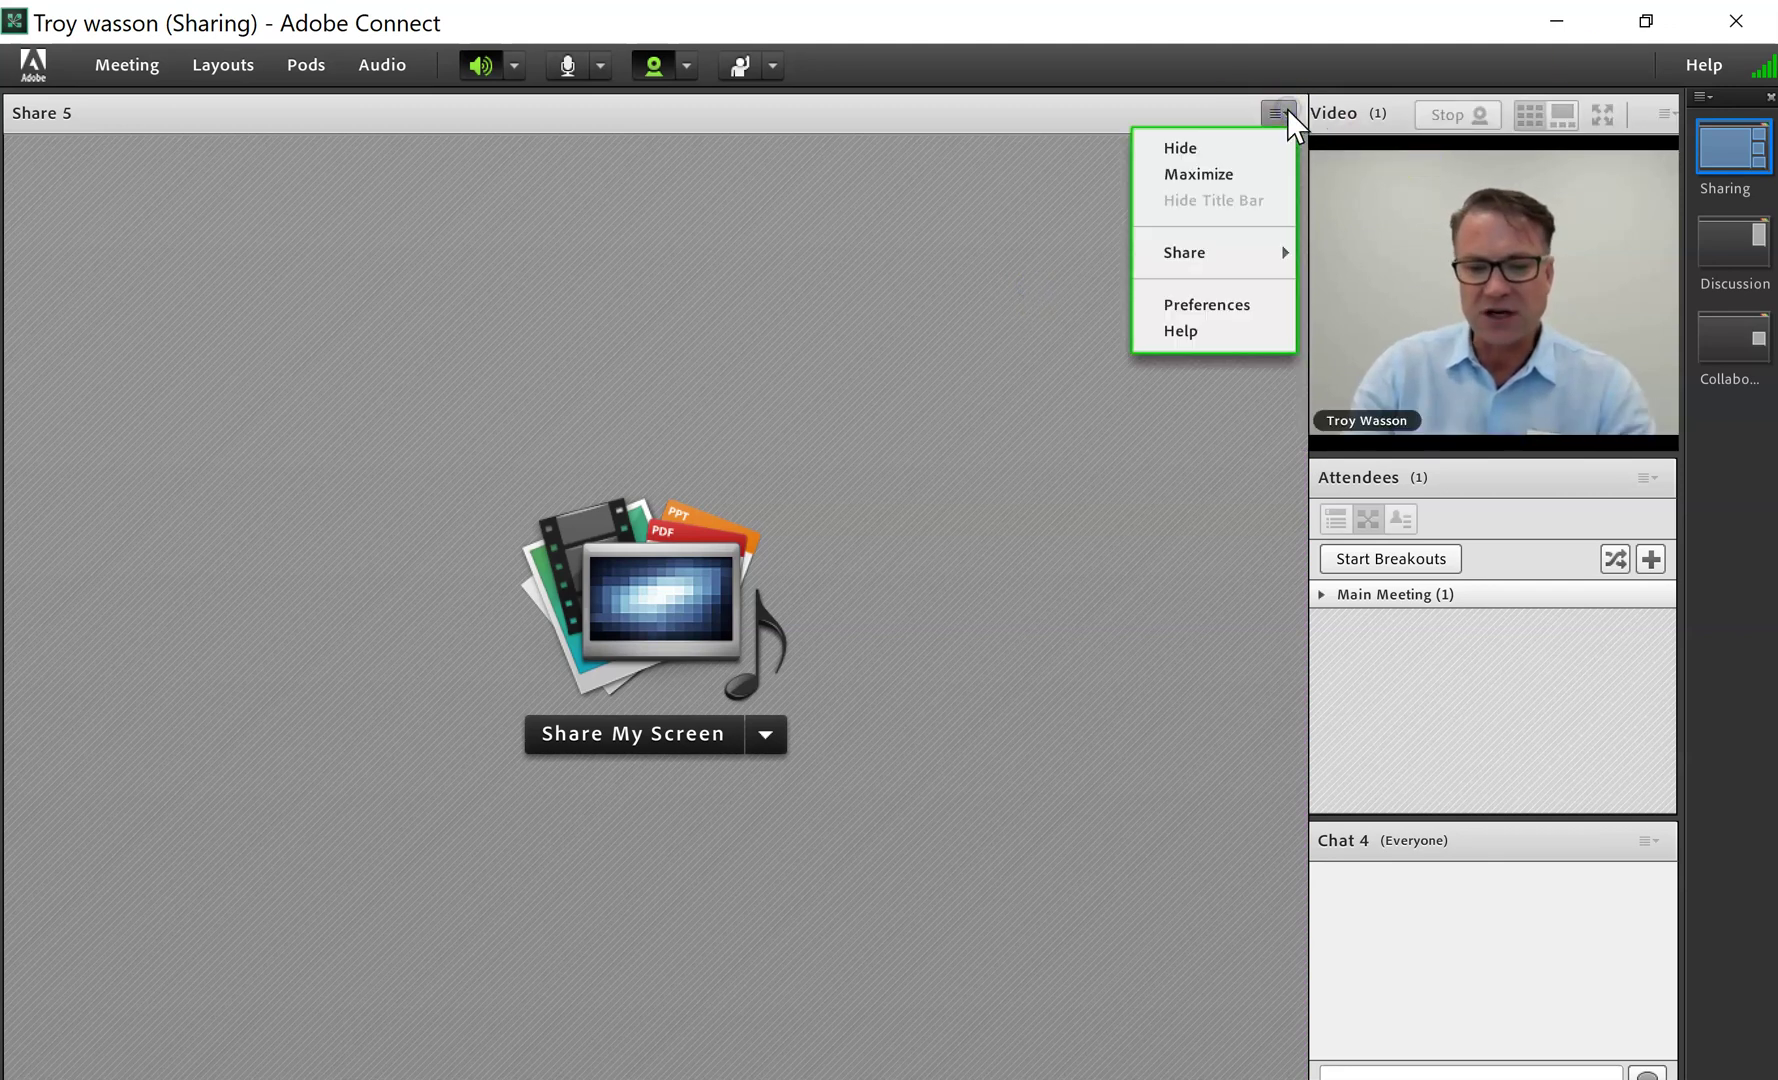
click(1232, 146)
click(922, 96)
click(1012, 160)
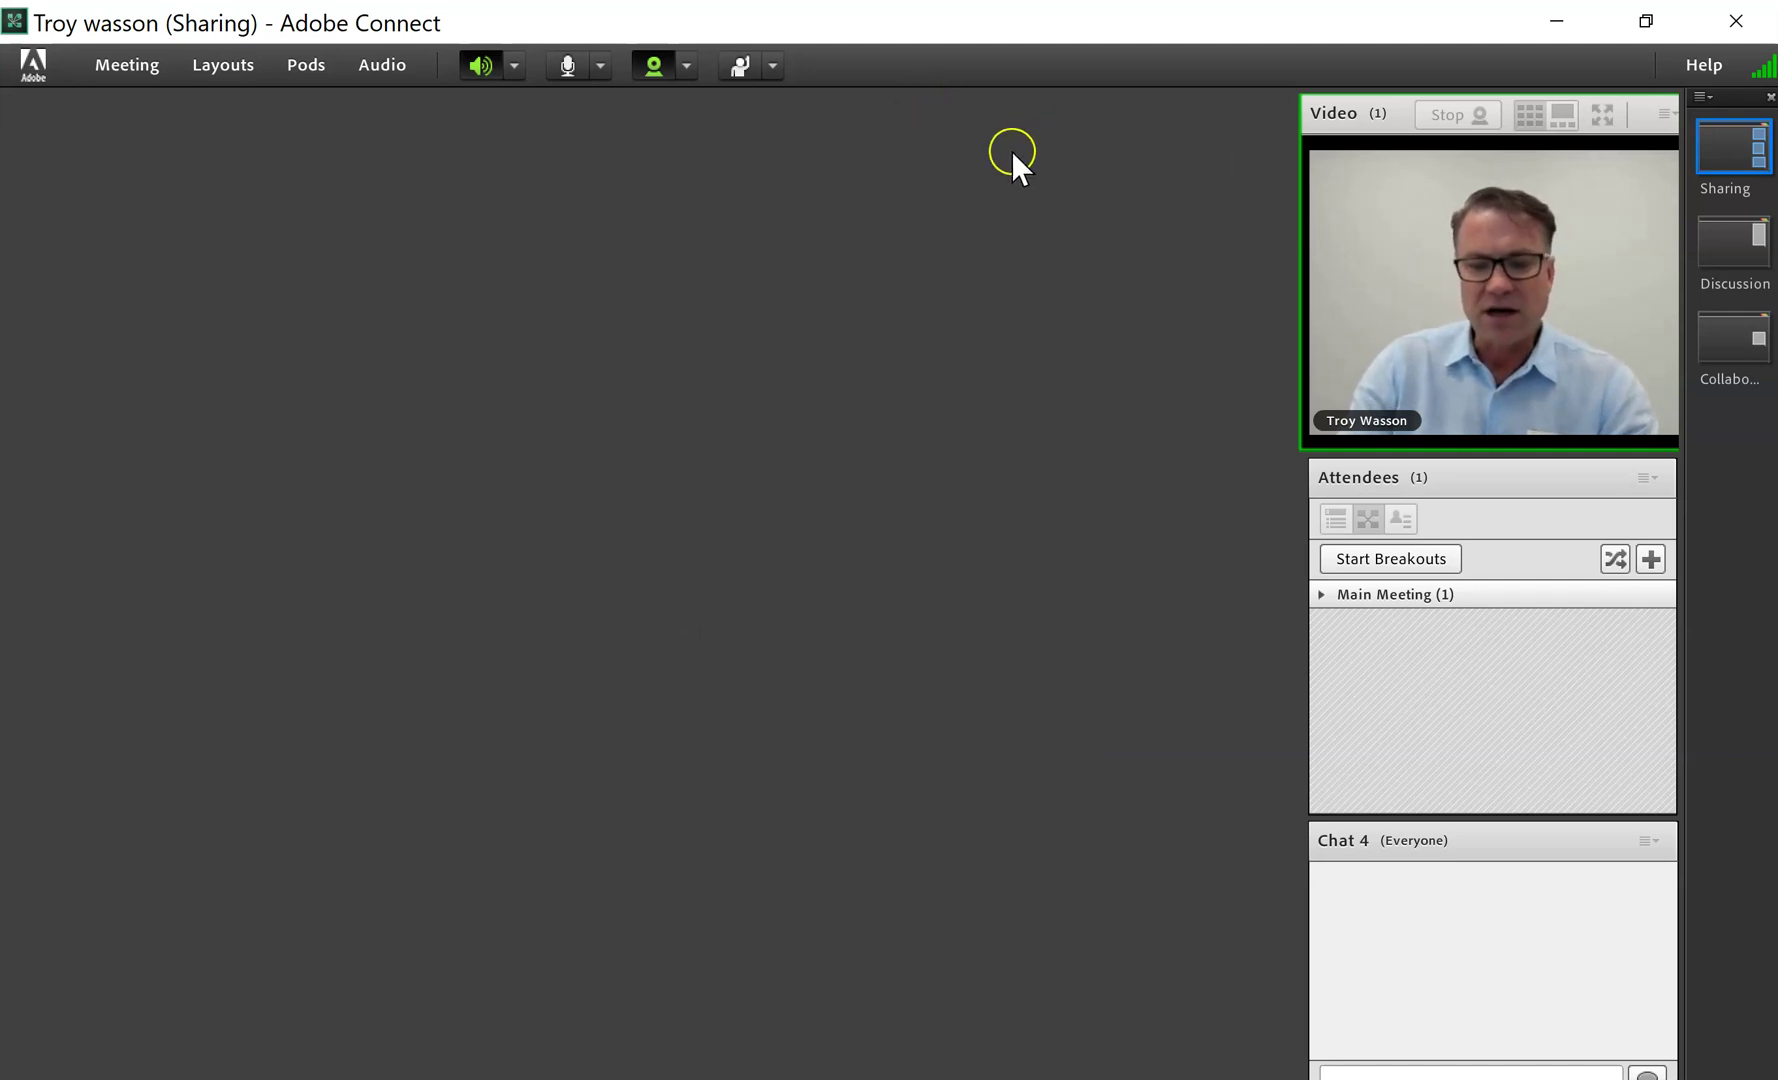
click(1135, 401)
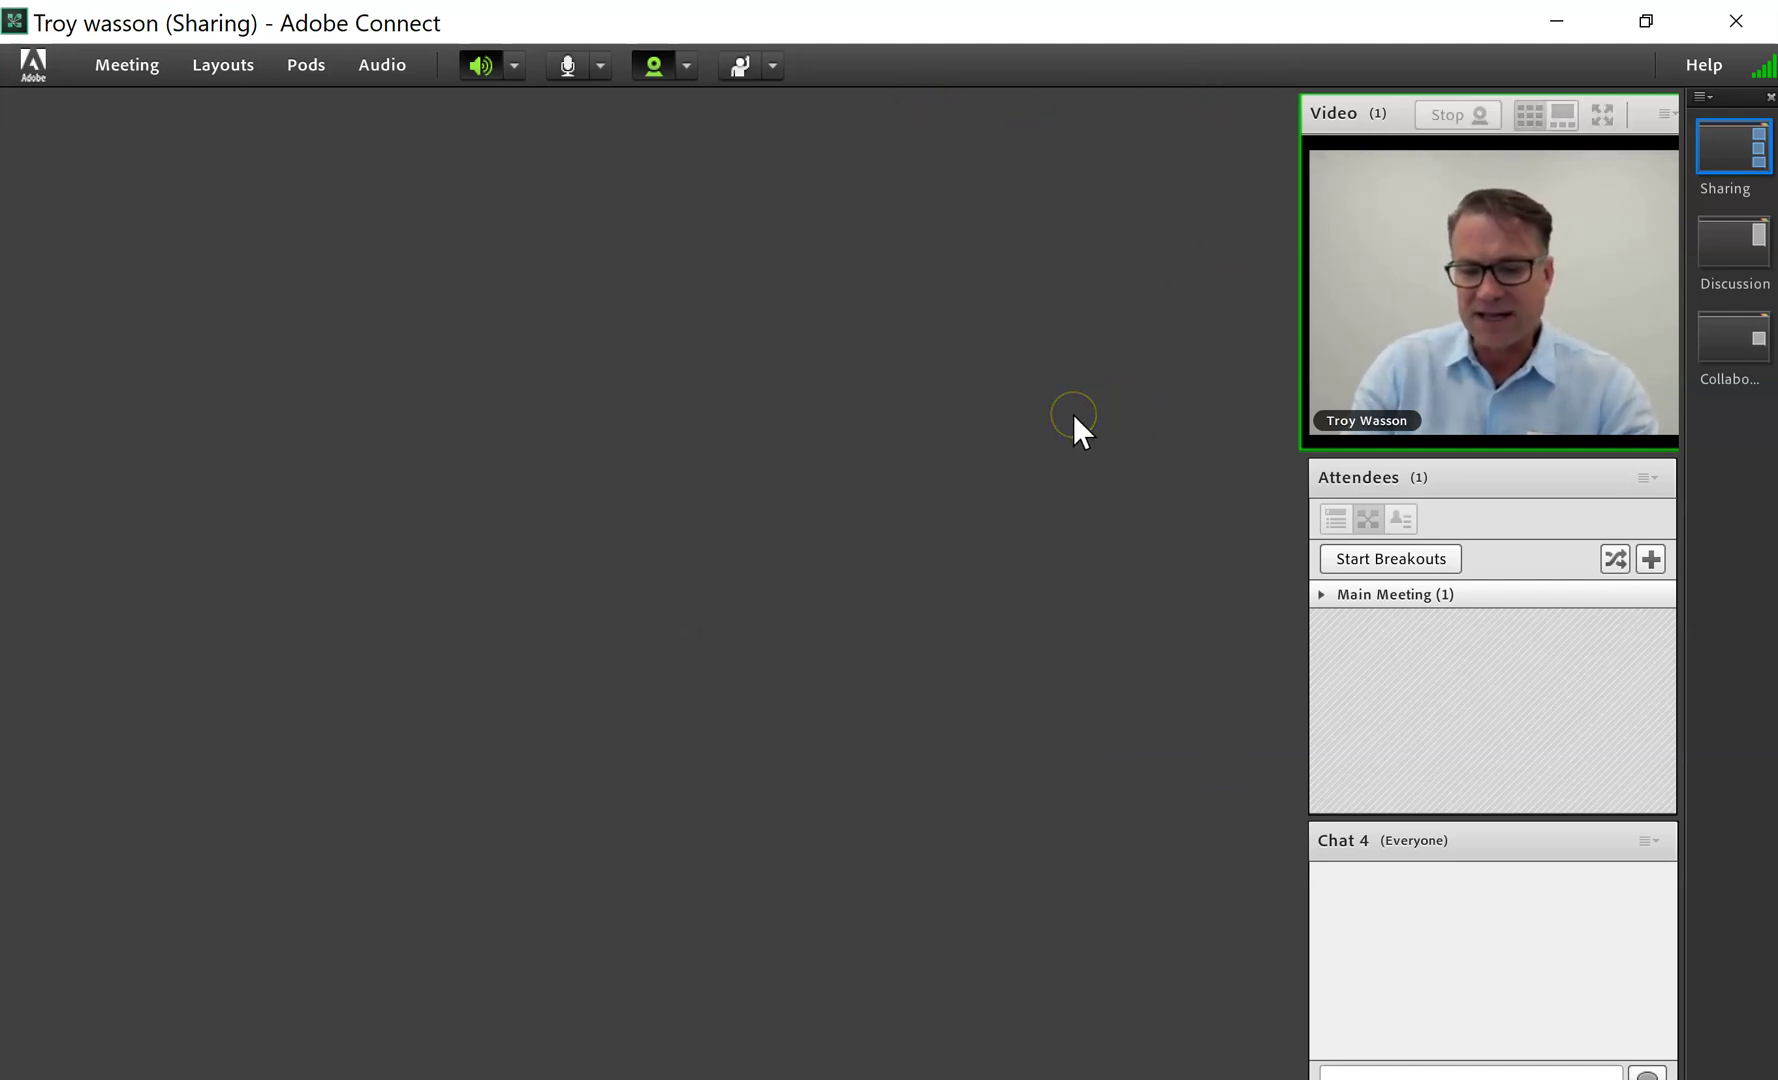
click(1064, 333)
click(977, 142)
click(911, 174)
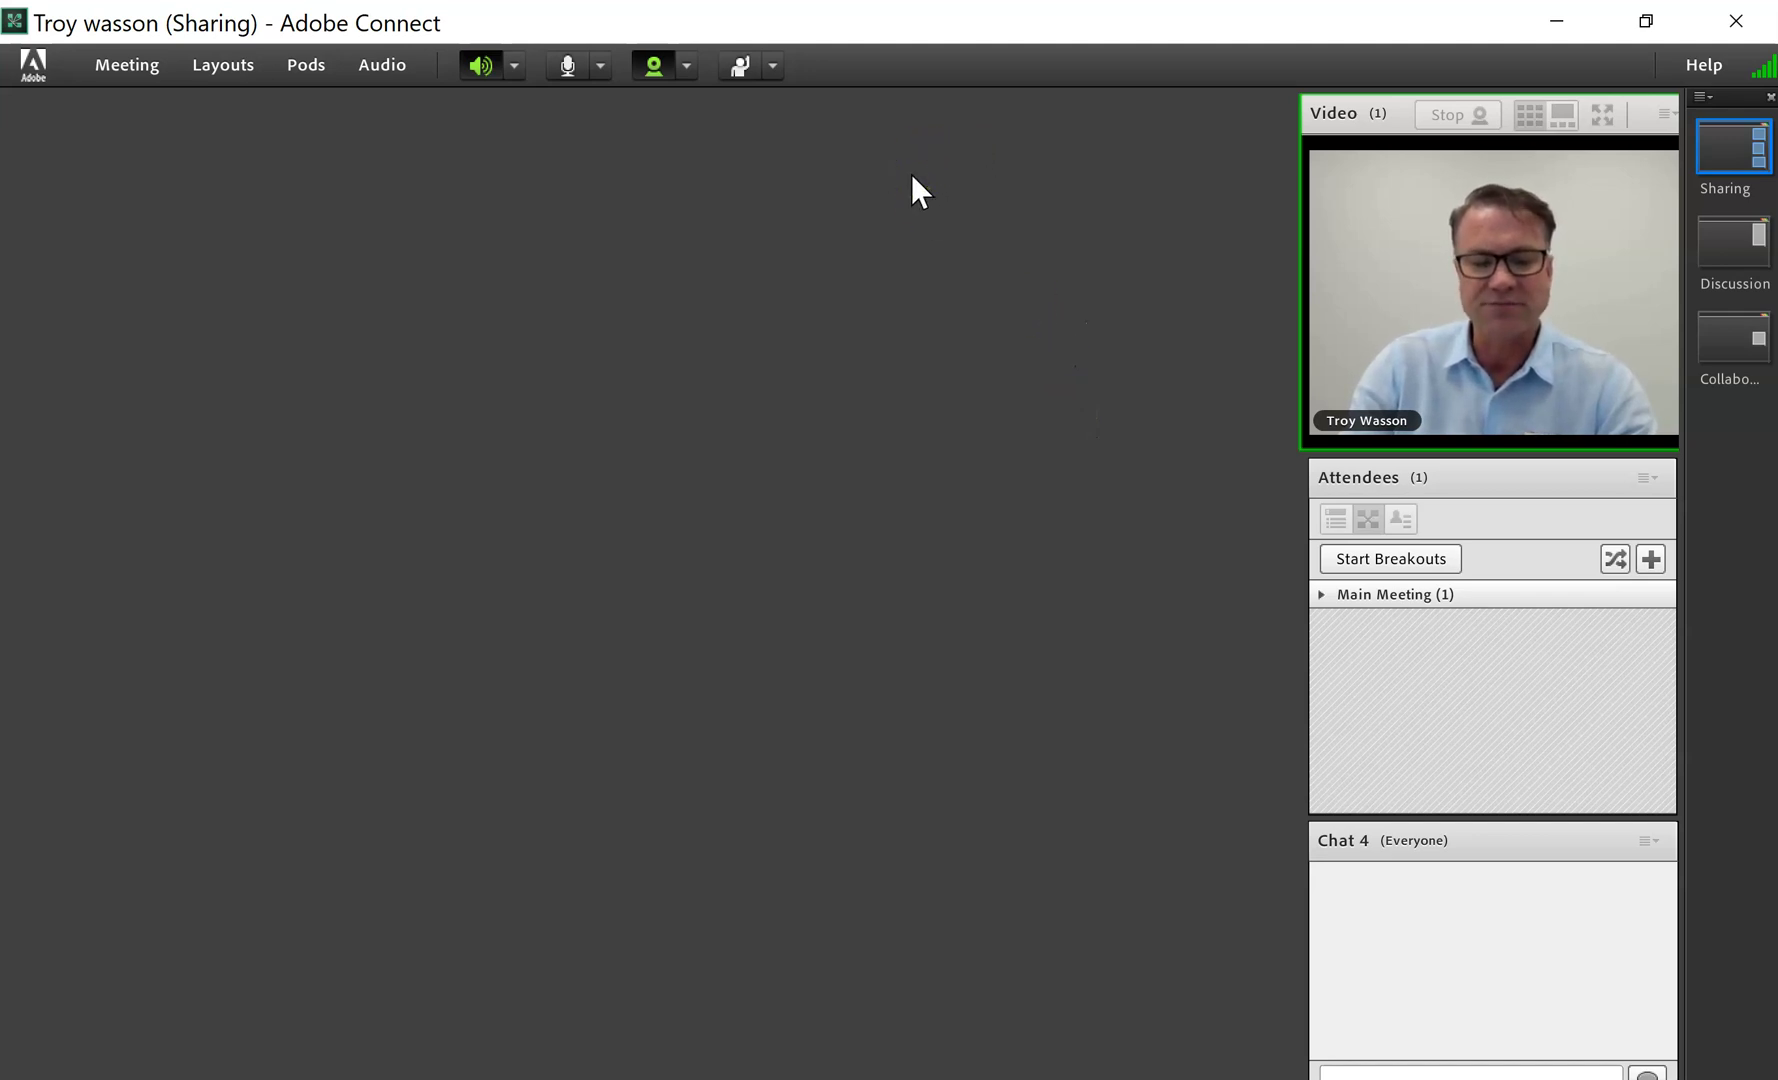
- Restore the existing Share 5 pod to the Sharing layout
click(194, 86)
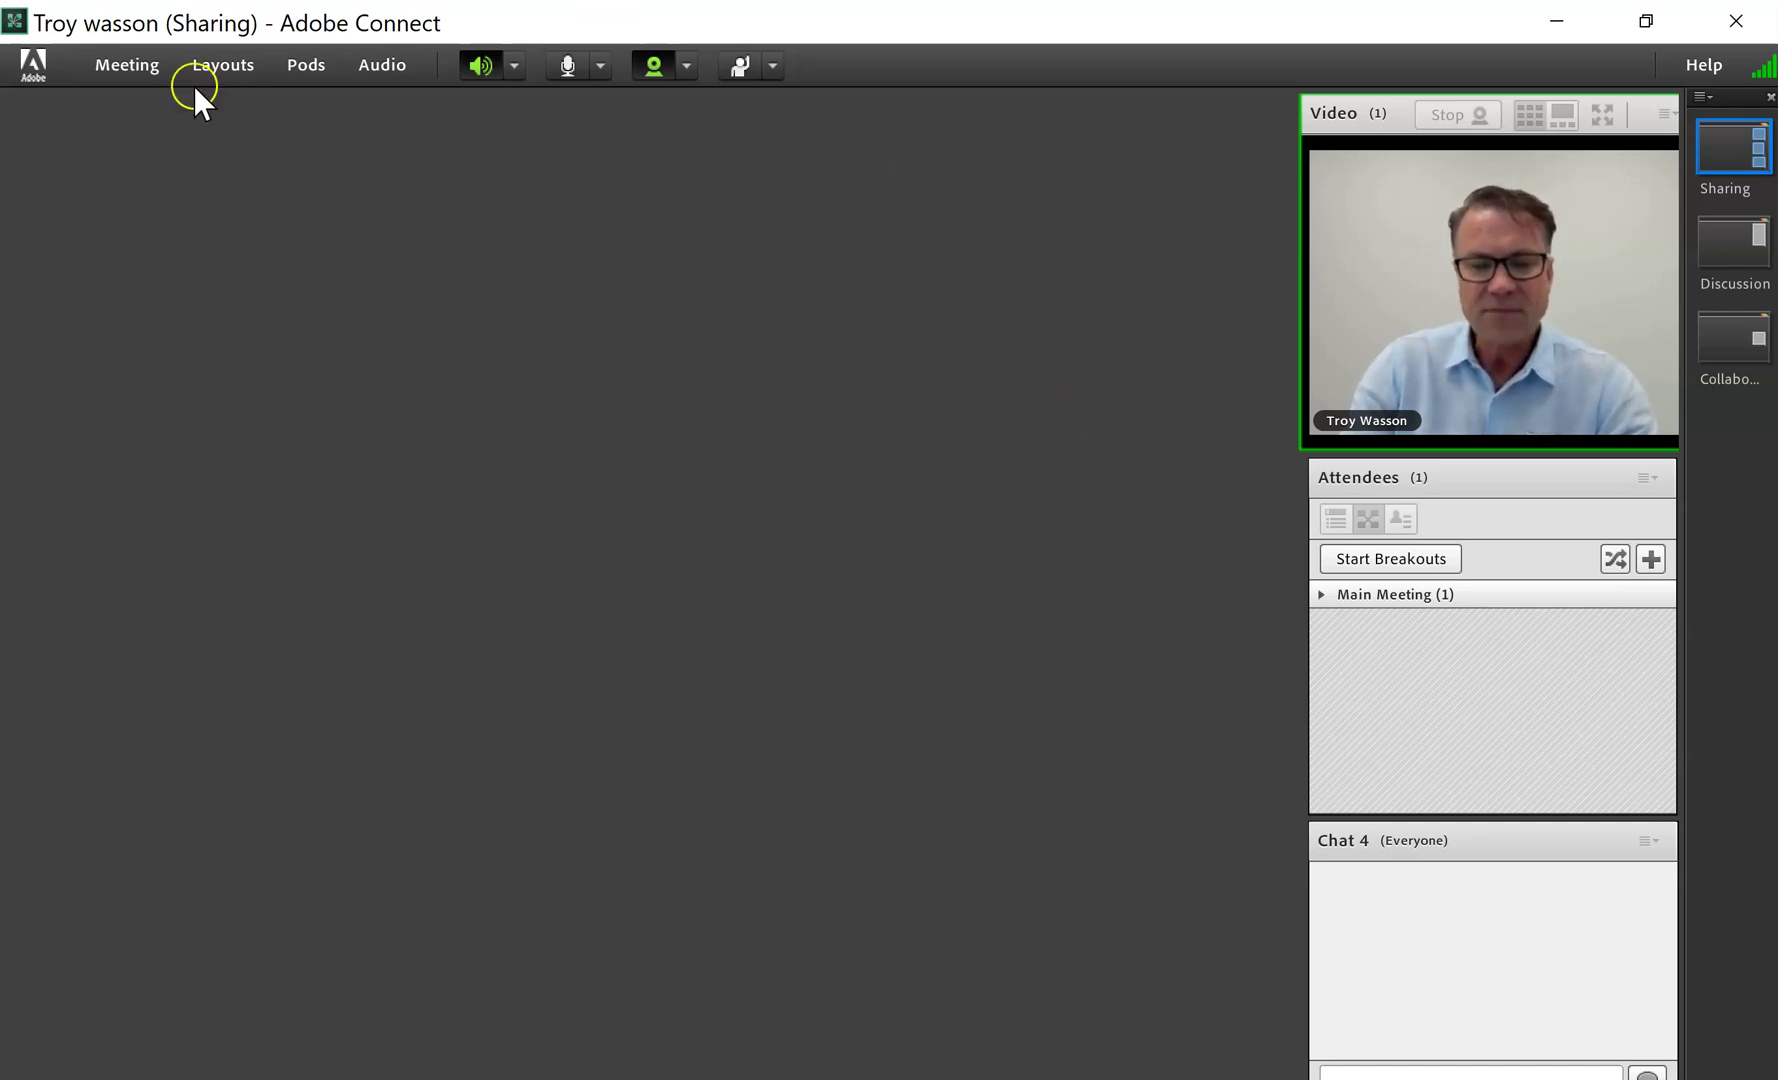
click(308, 68)
click(326, 100)
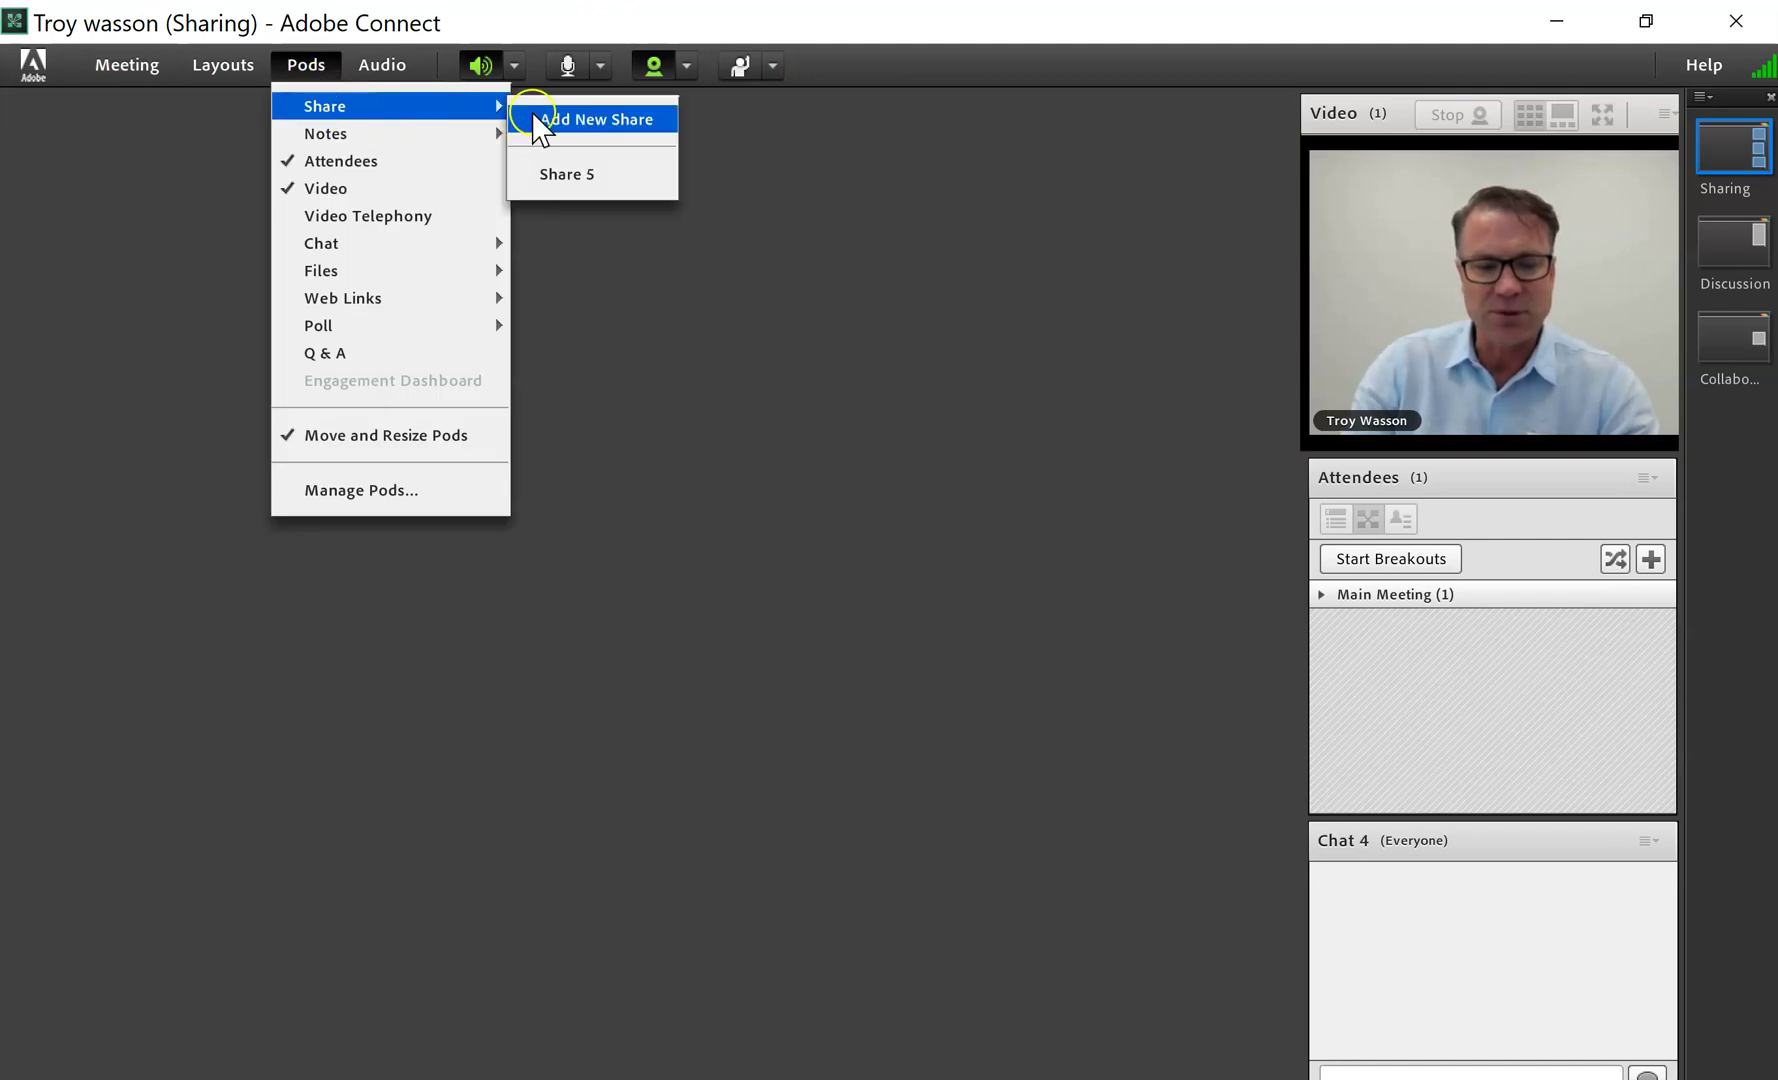
click(572, 184)
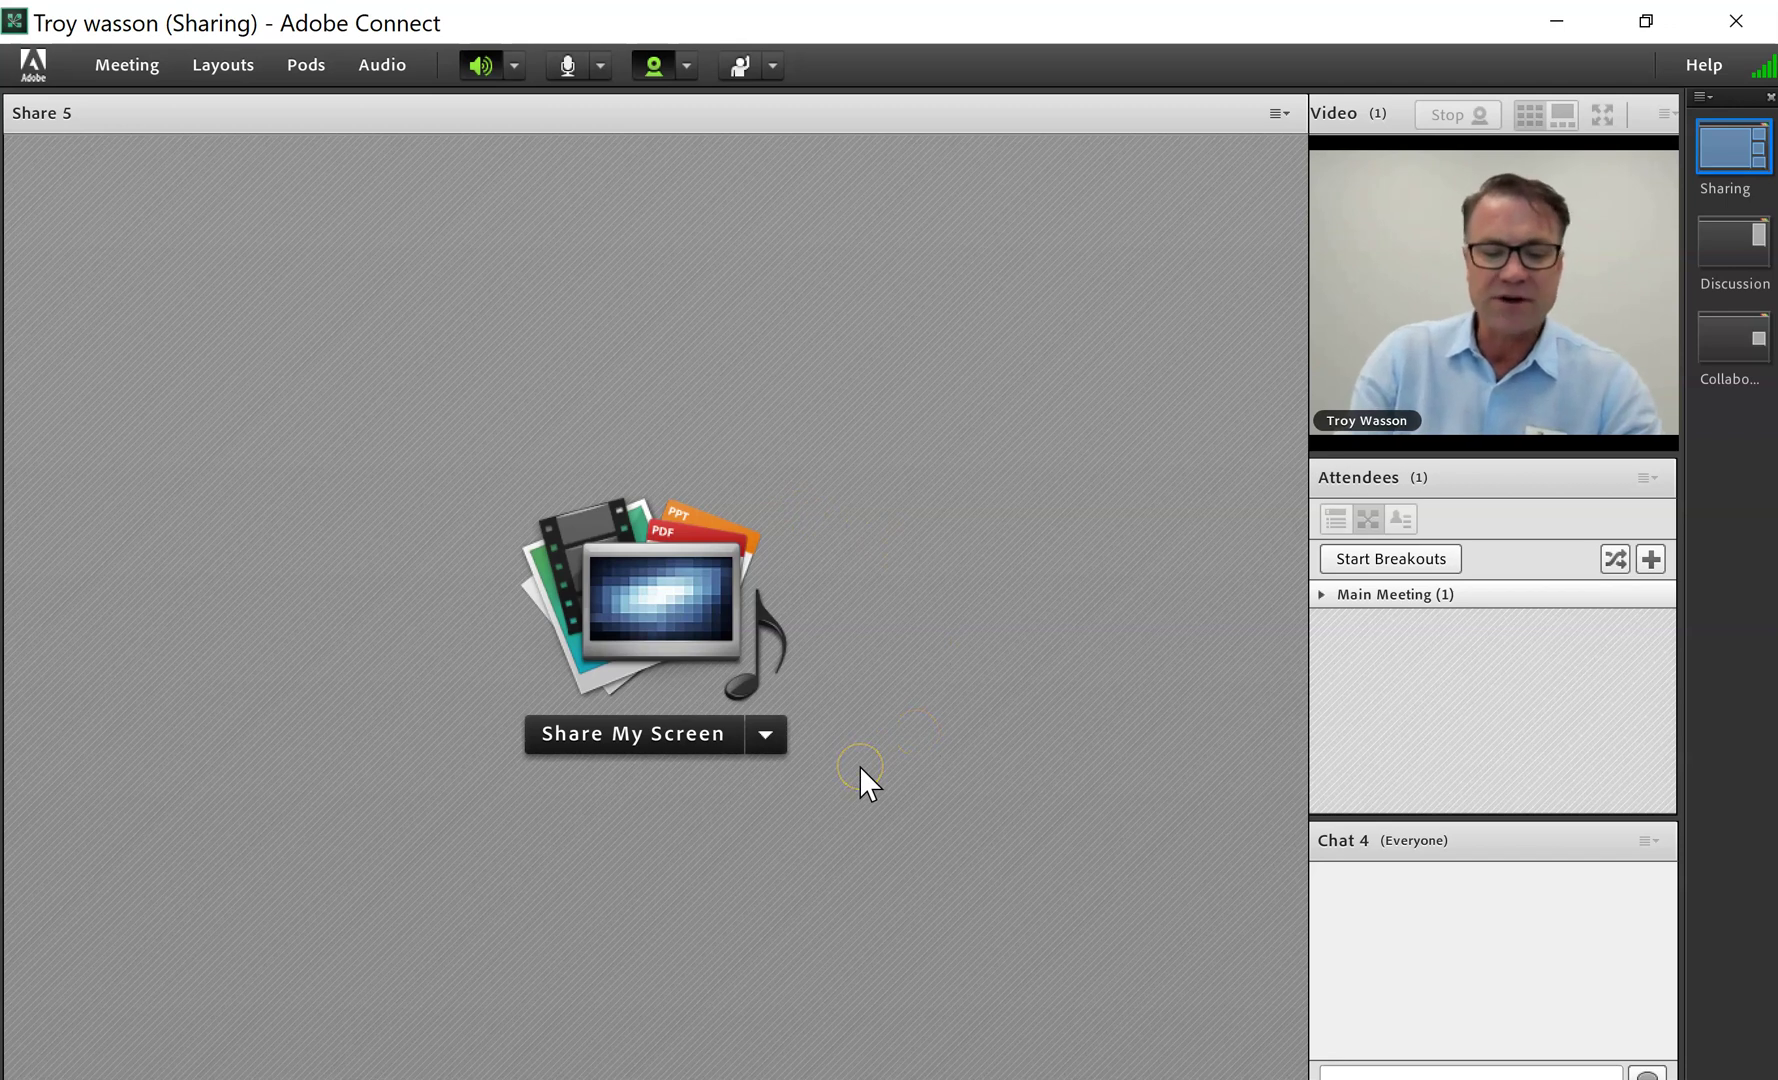
- Share a new whiteboard in the Share 5 pod
click(766, 736)
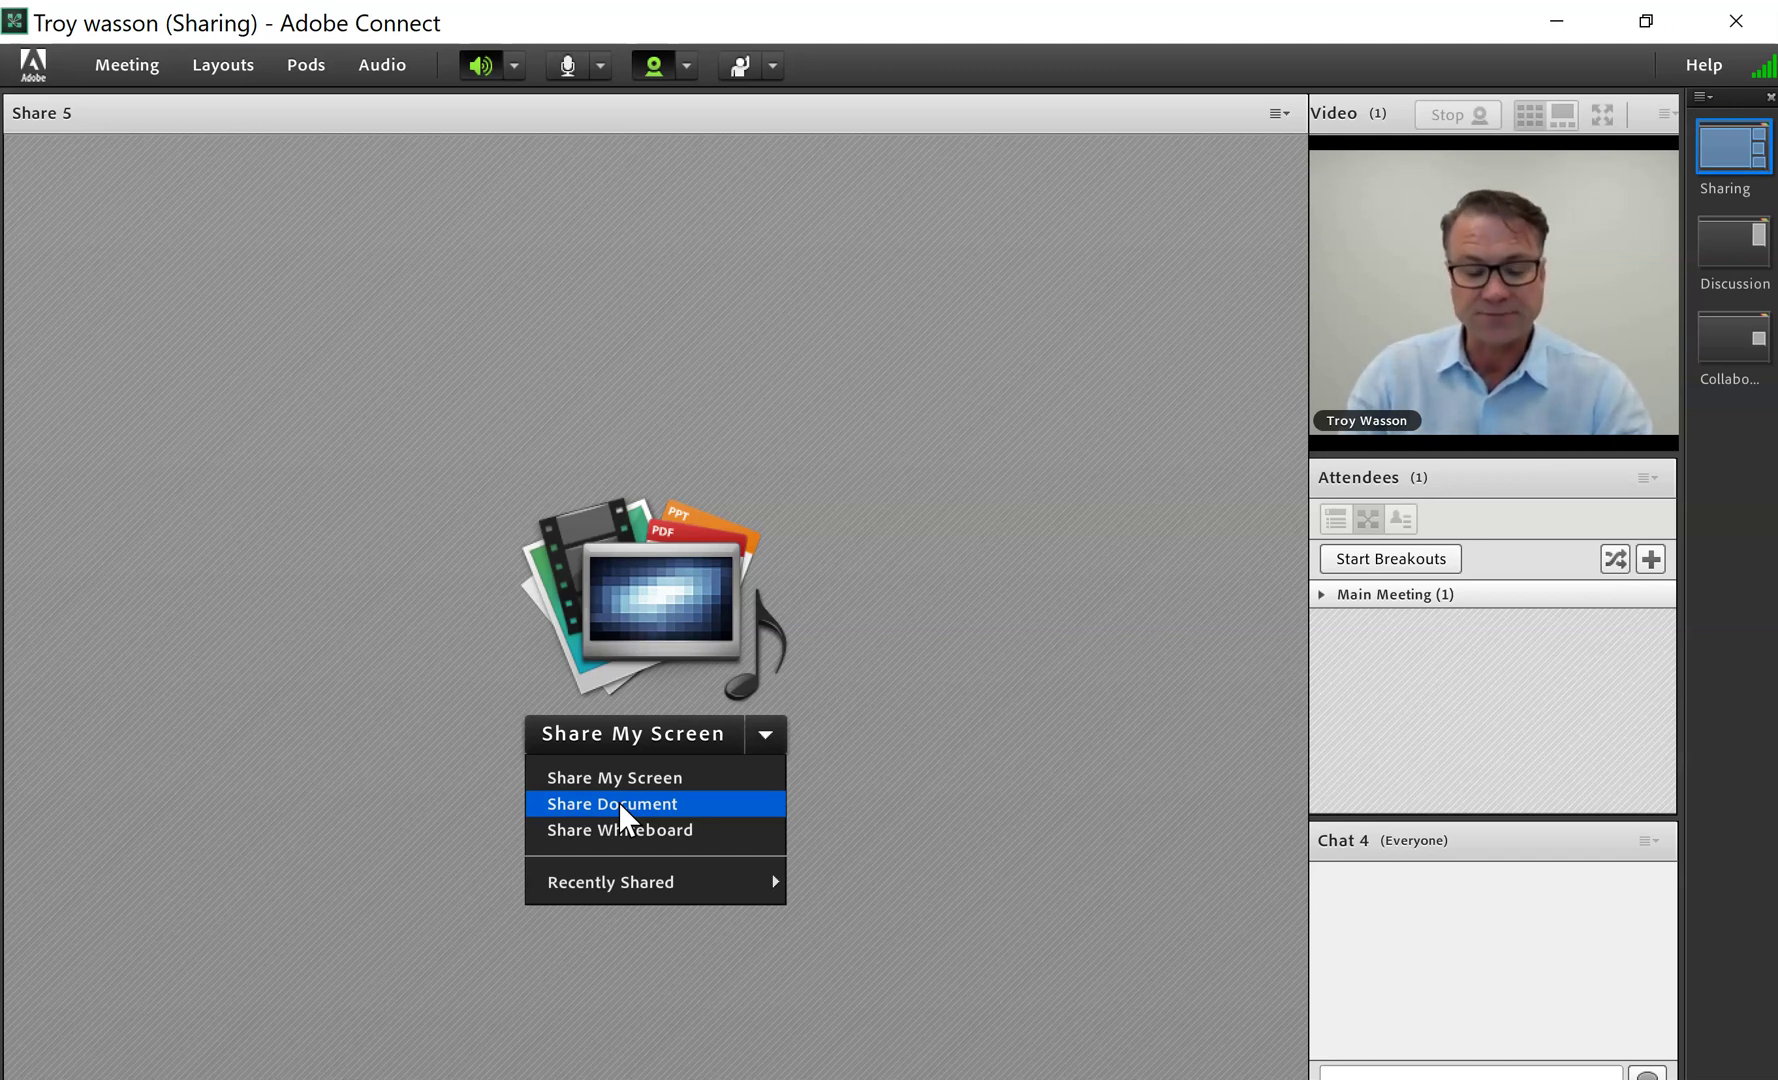
click(645, 777)
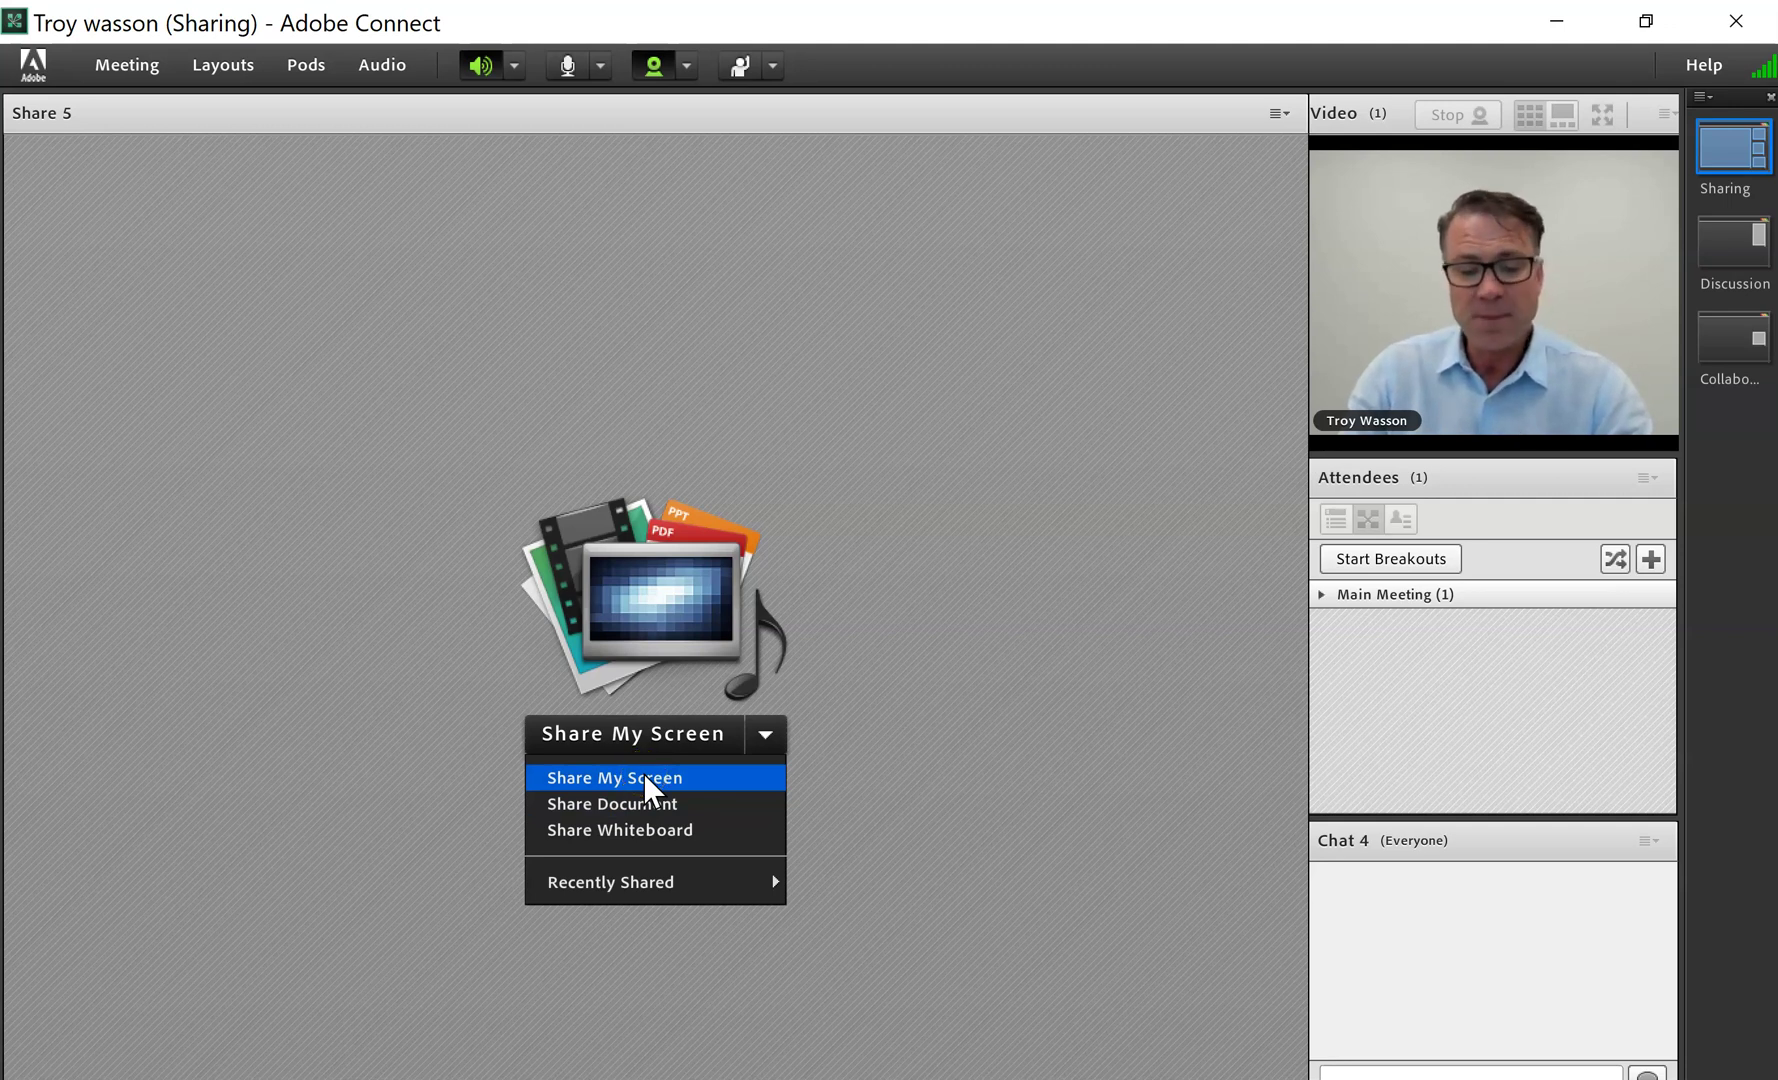
click(628, 830)
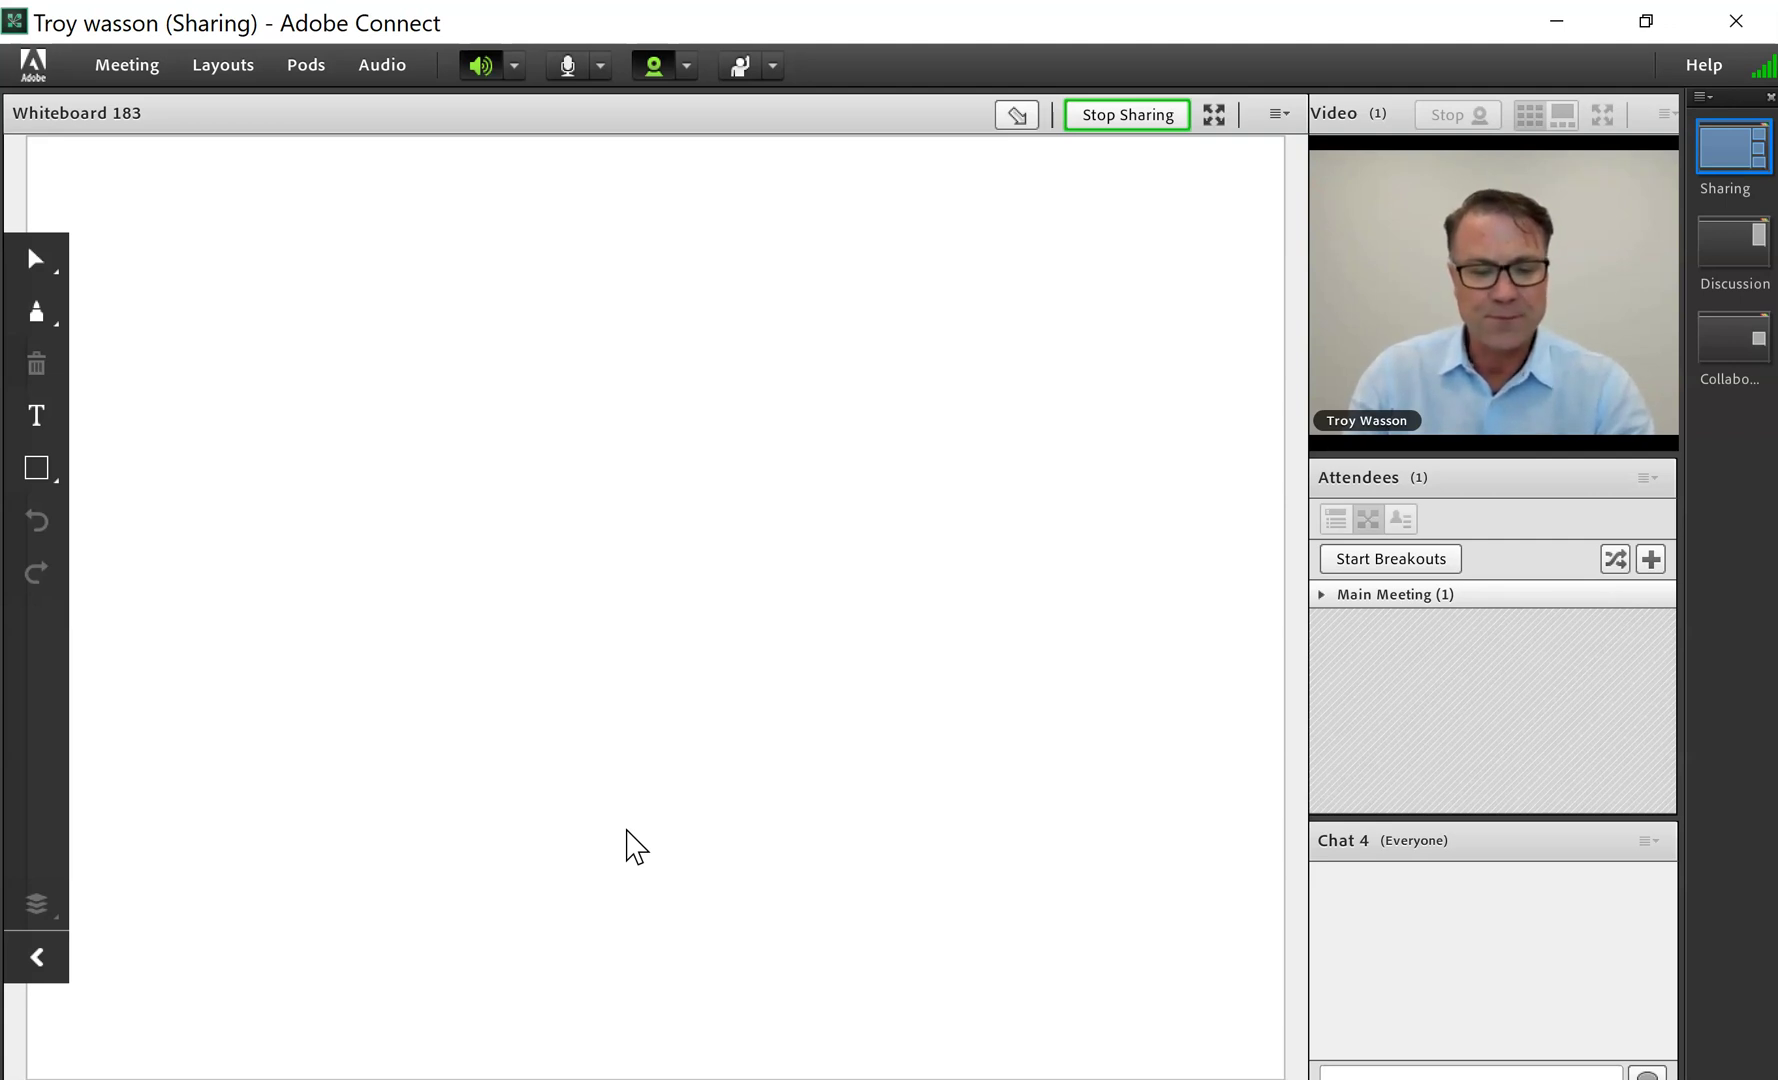
click(841, 775)
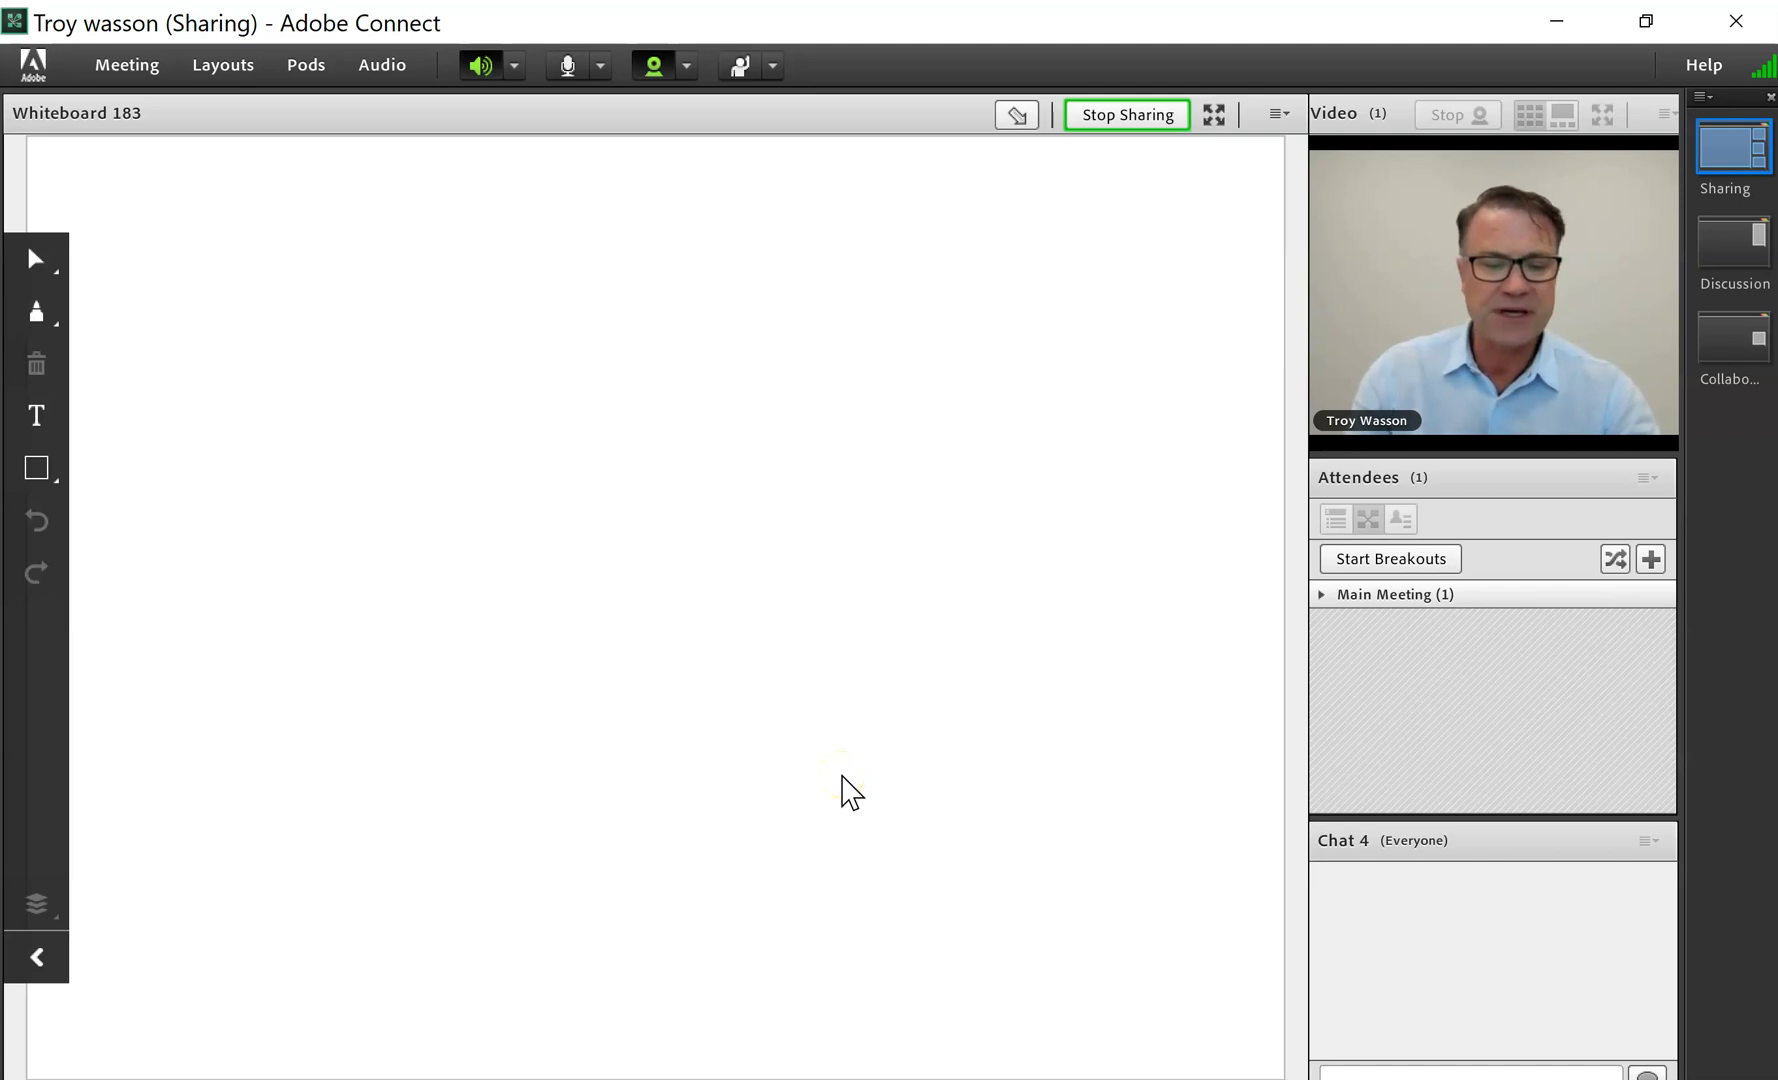
- Draw a thick wavy stroke across the upper part of the whiteboard with the highlighter set to black
click(36, 312)
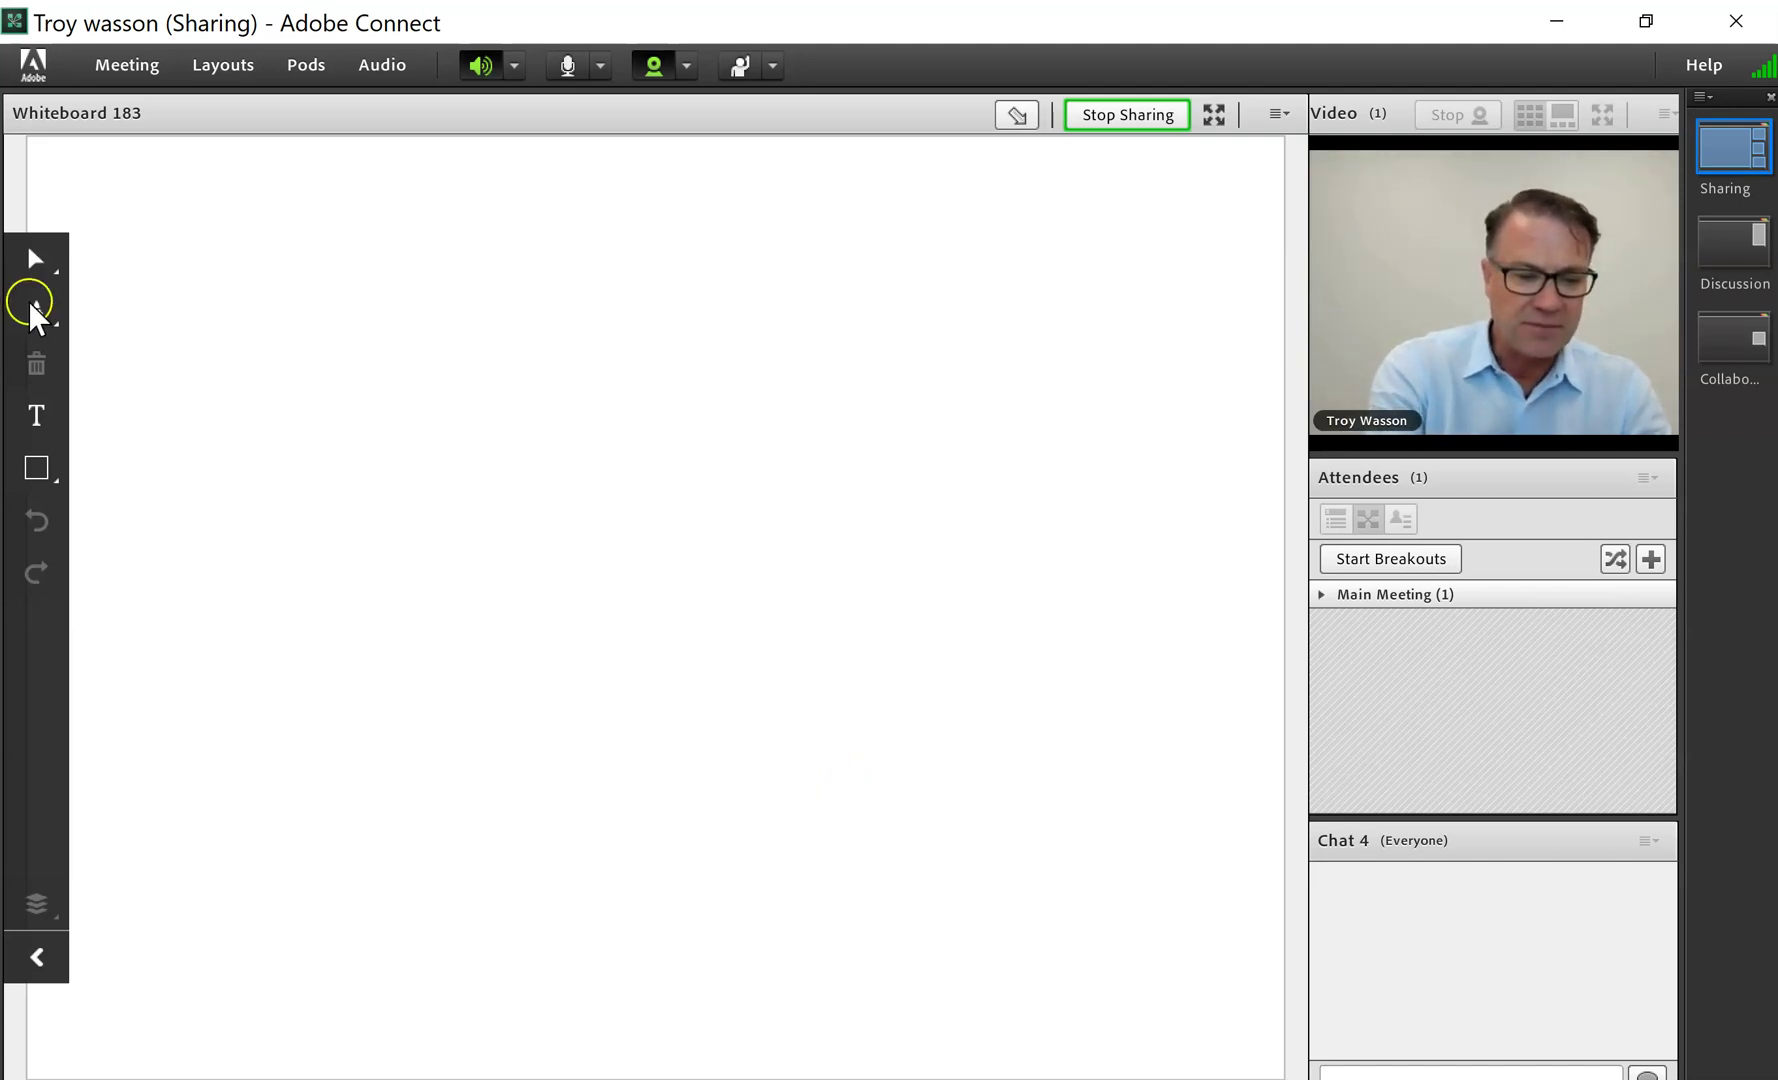
click(36, 312)
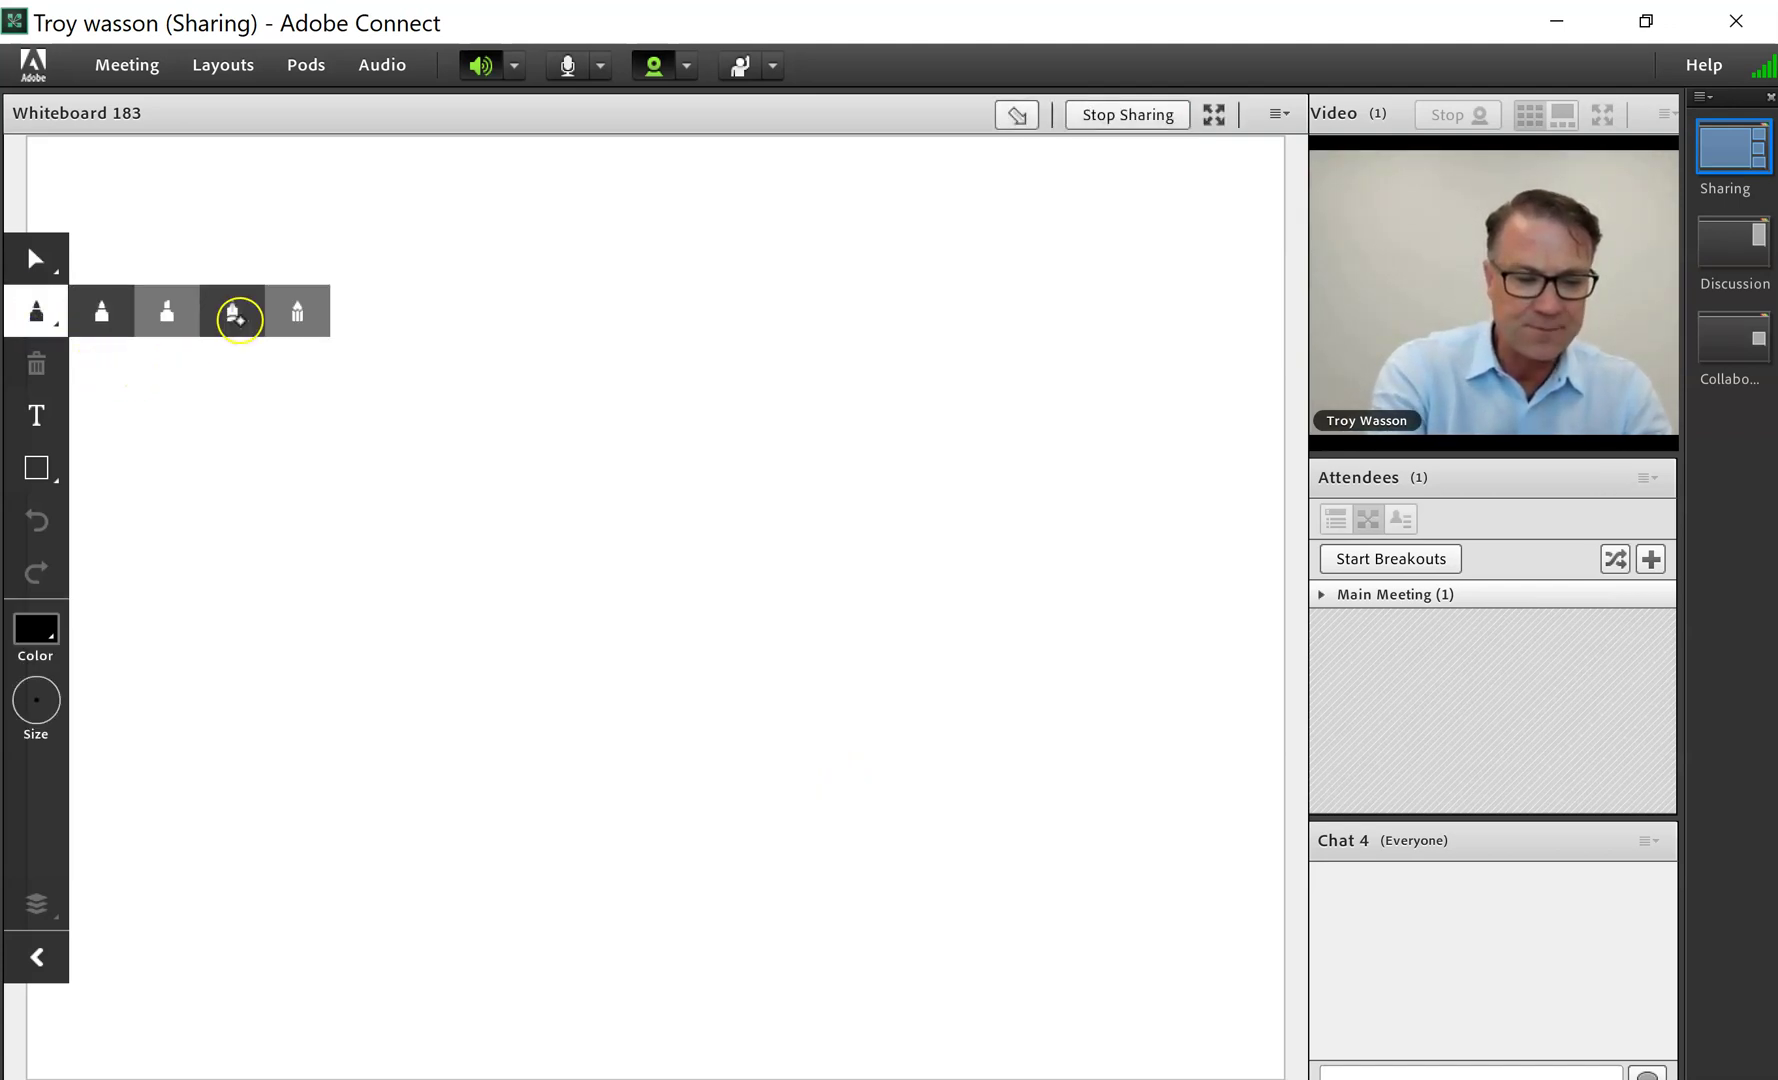
click(159, 306)
click(36, 628)
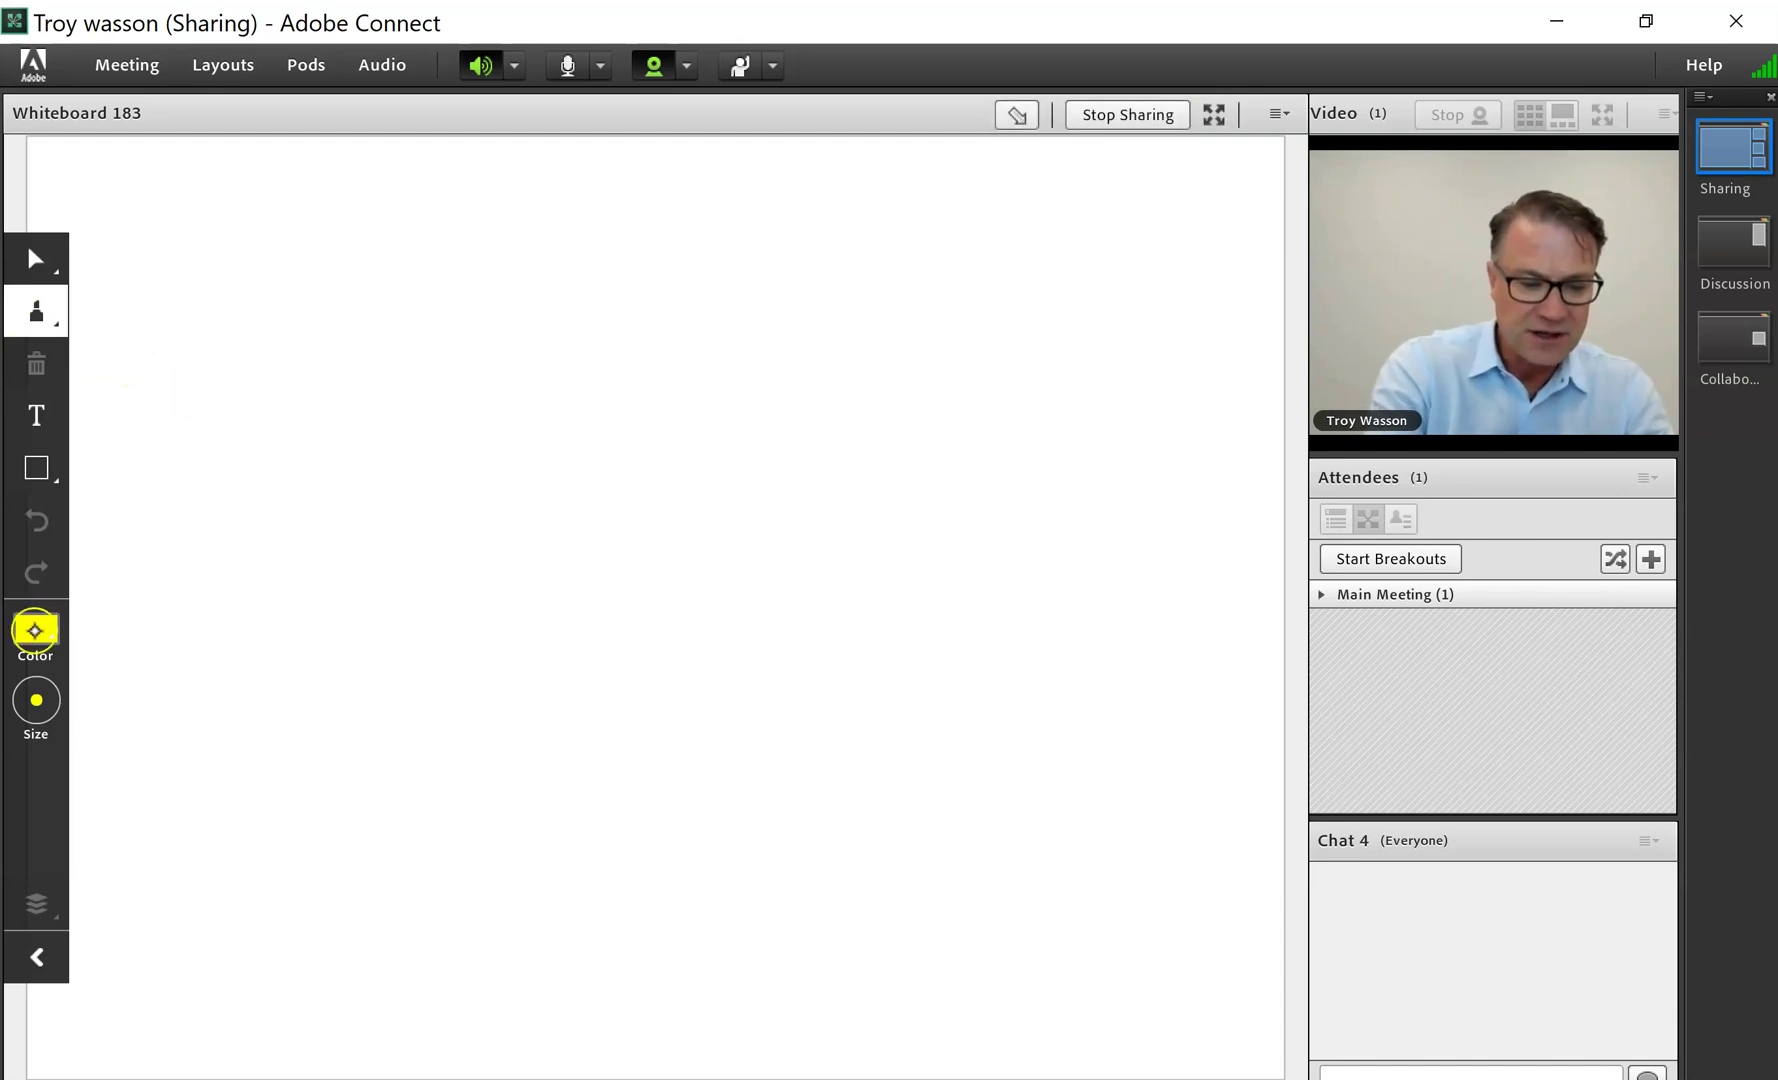
click(117, 449)
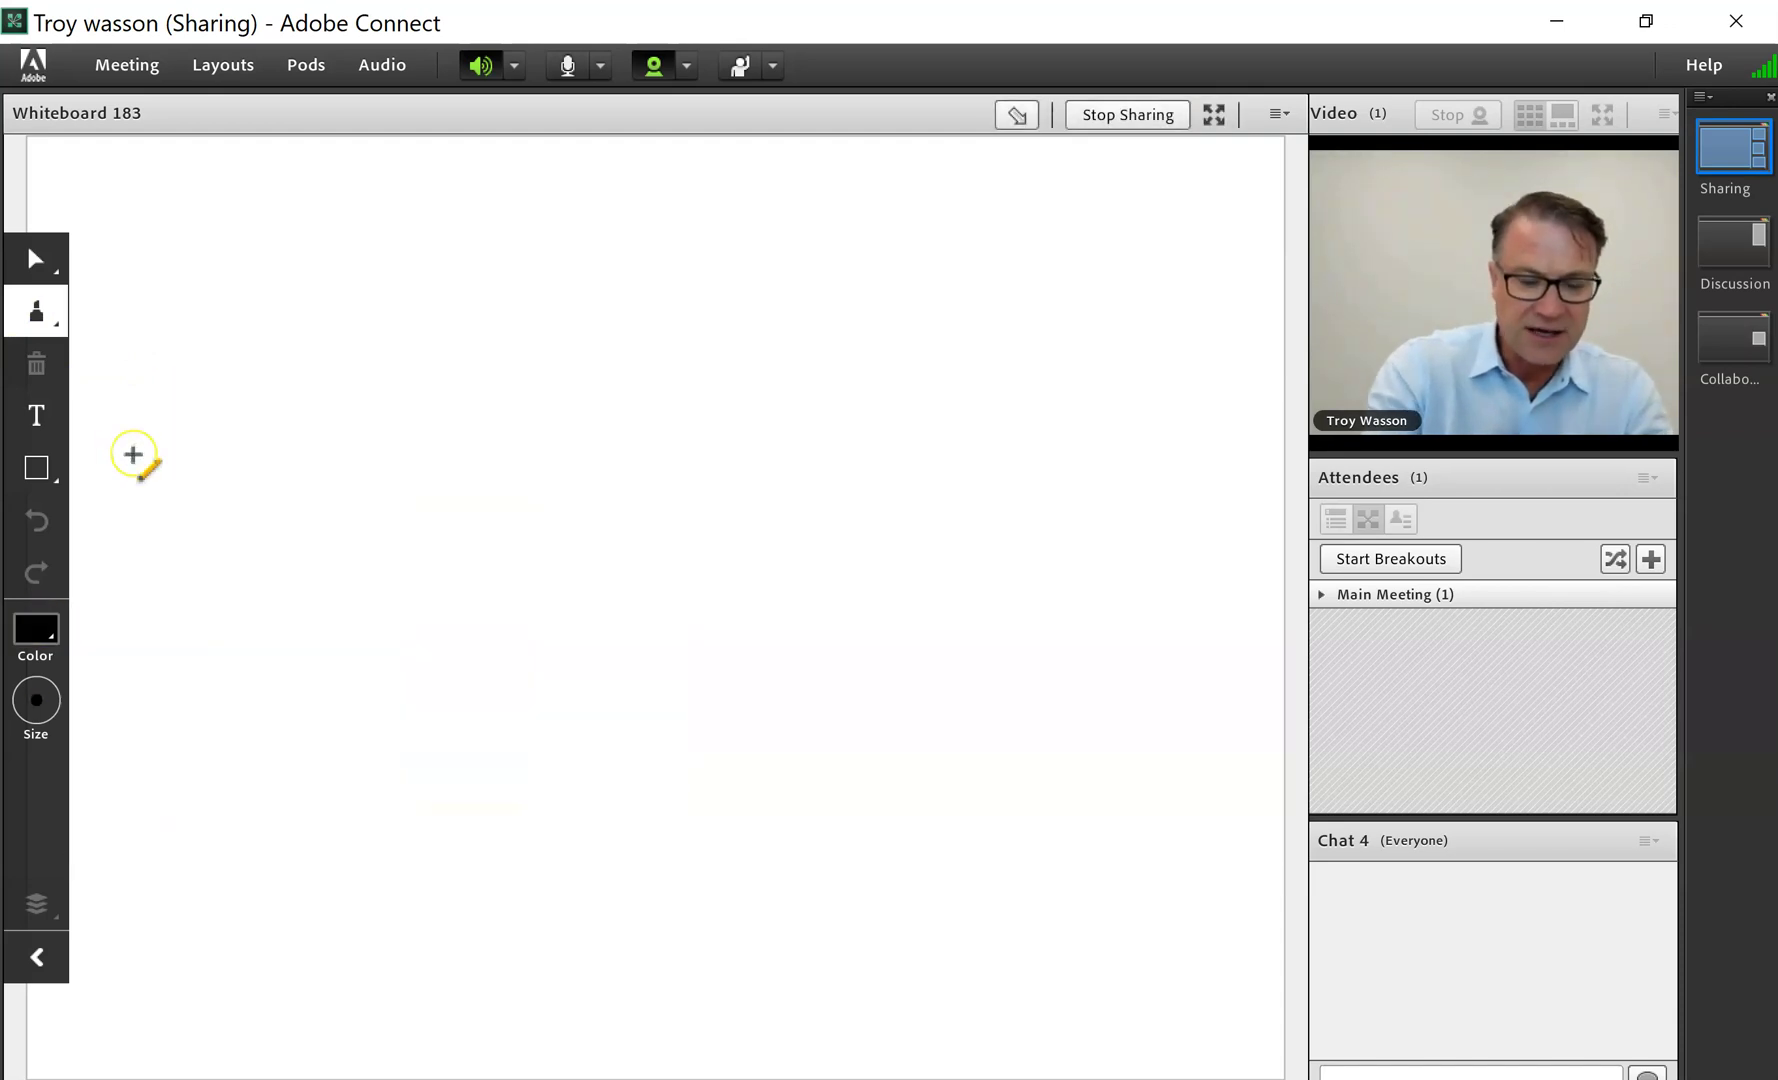
mouse_move(333, 240)
mouse_down()
mouse_move(470, 316)
mouse_move(848, 345)
mouse_up()
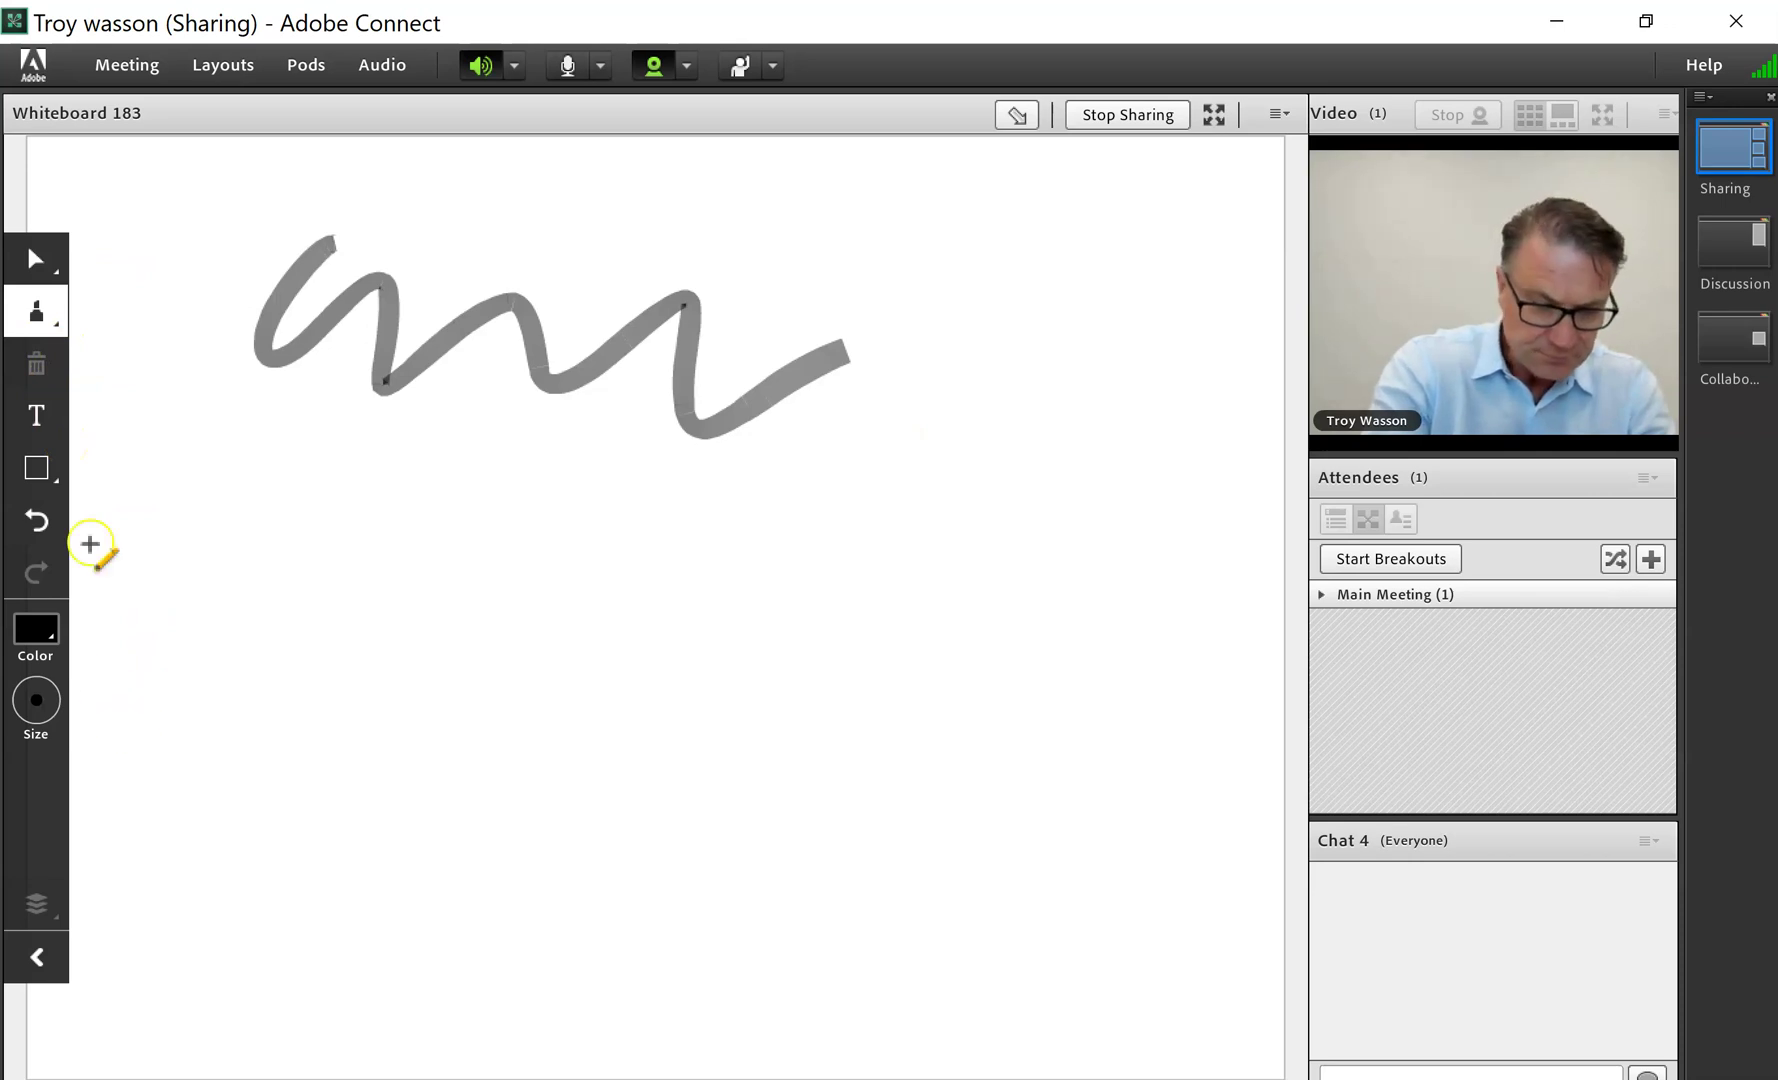
- Reduce the highlighter size and draw a thin black wavy stroke below the thick one
click(33, 698)
drag(85, 726, 87, 742)
mouse_move(323, 605)
mouse_down()
mouse_move(714, 568)
mouse_move(778, 603)
mouse_up()
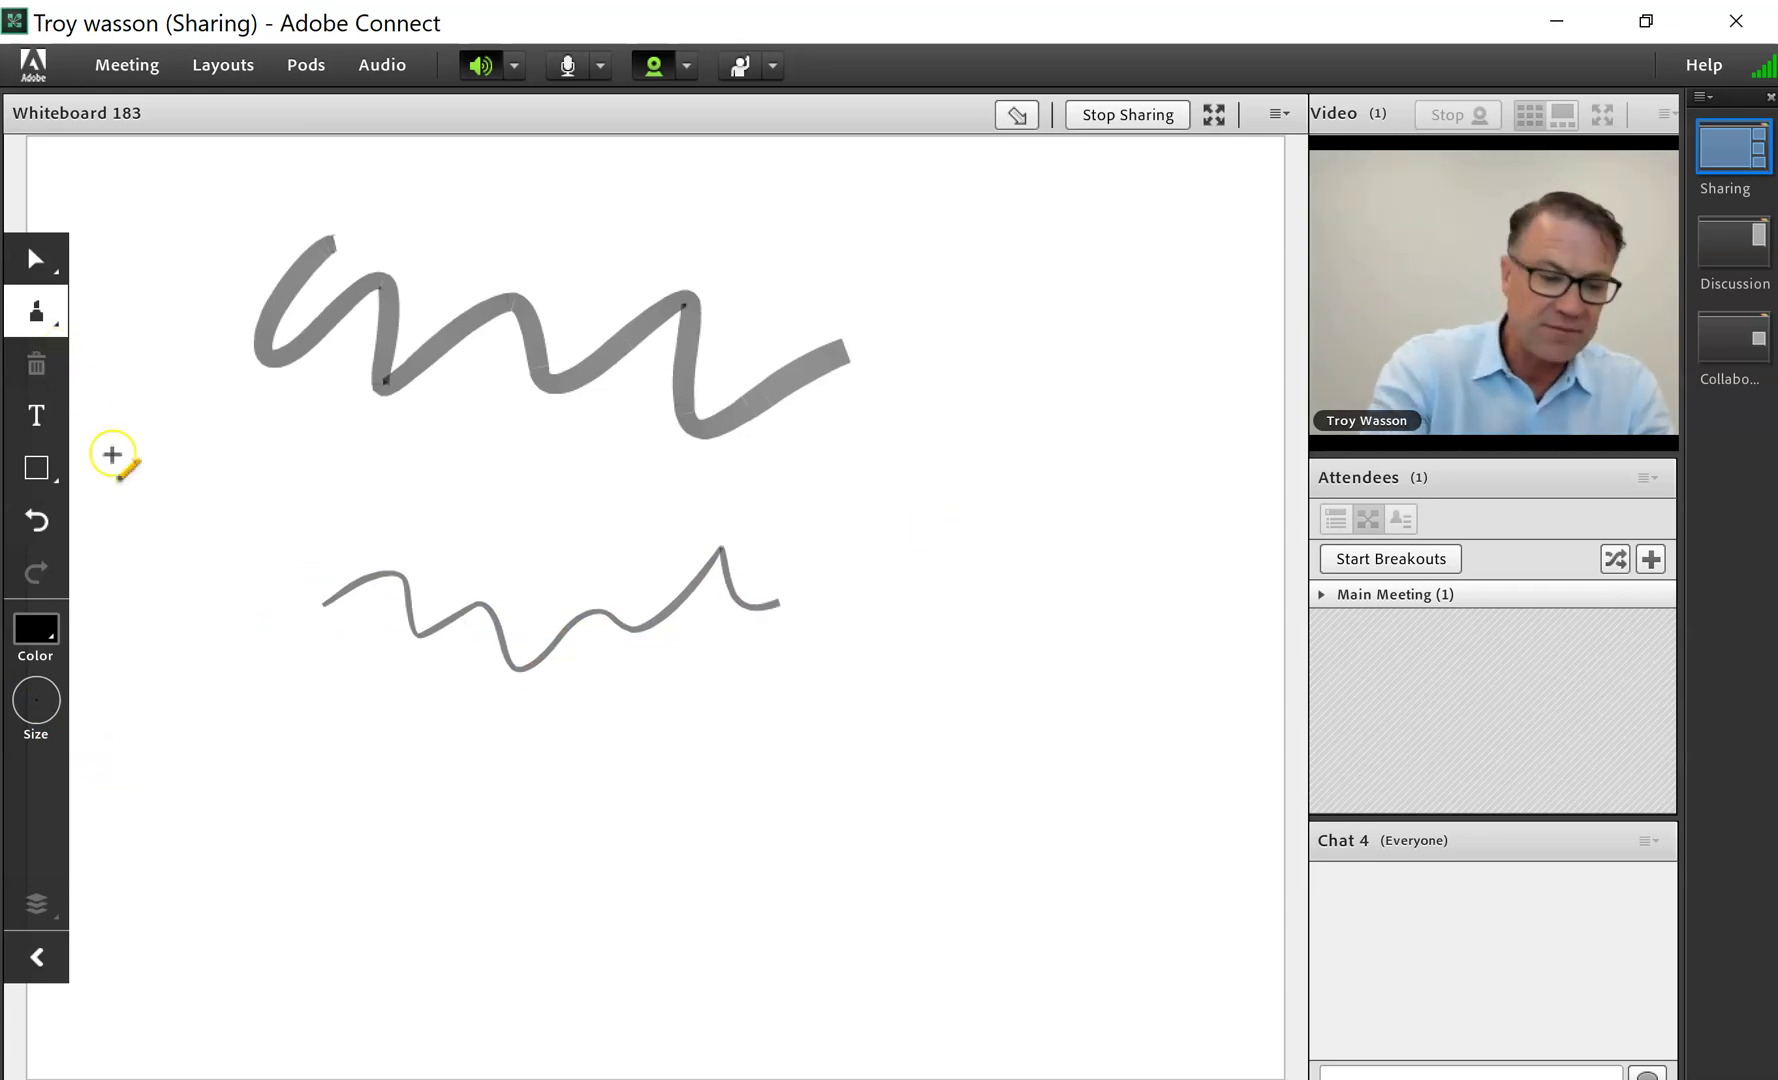
- Change the highlighter color to light gray and draw a wavy stroke descending beside the black ones
click(31, 630)
click(623, 516)
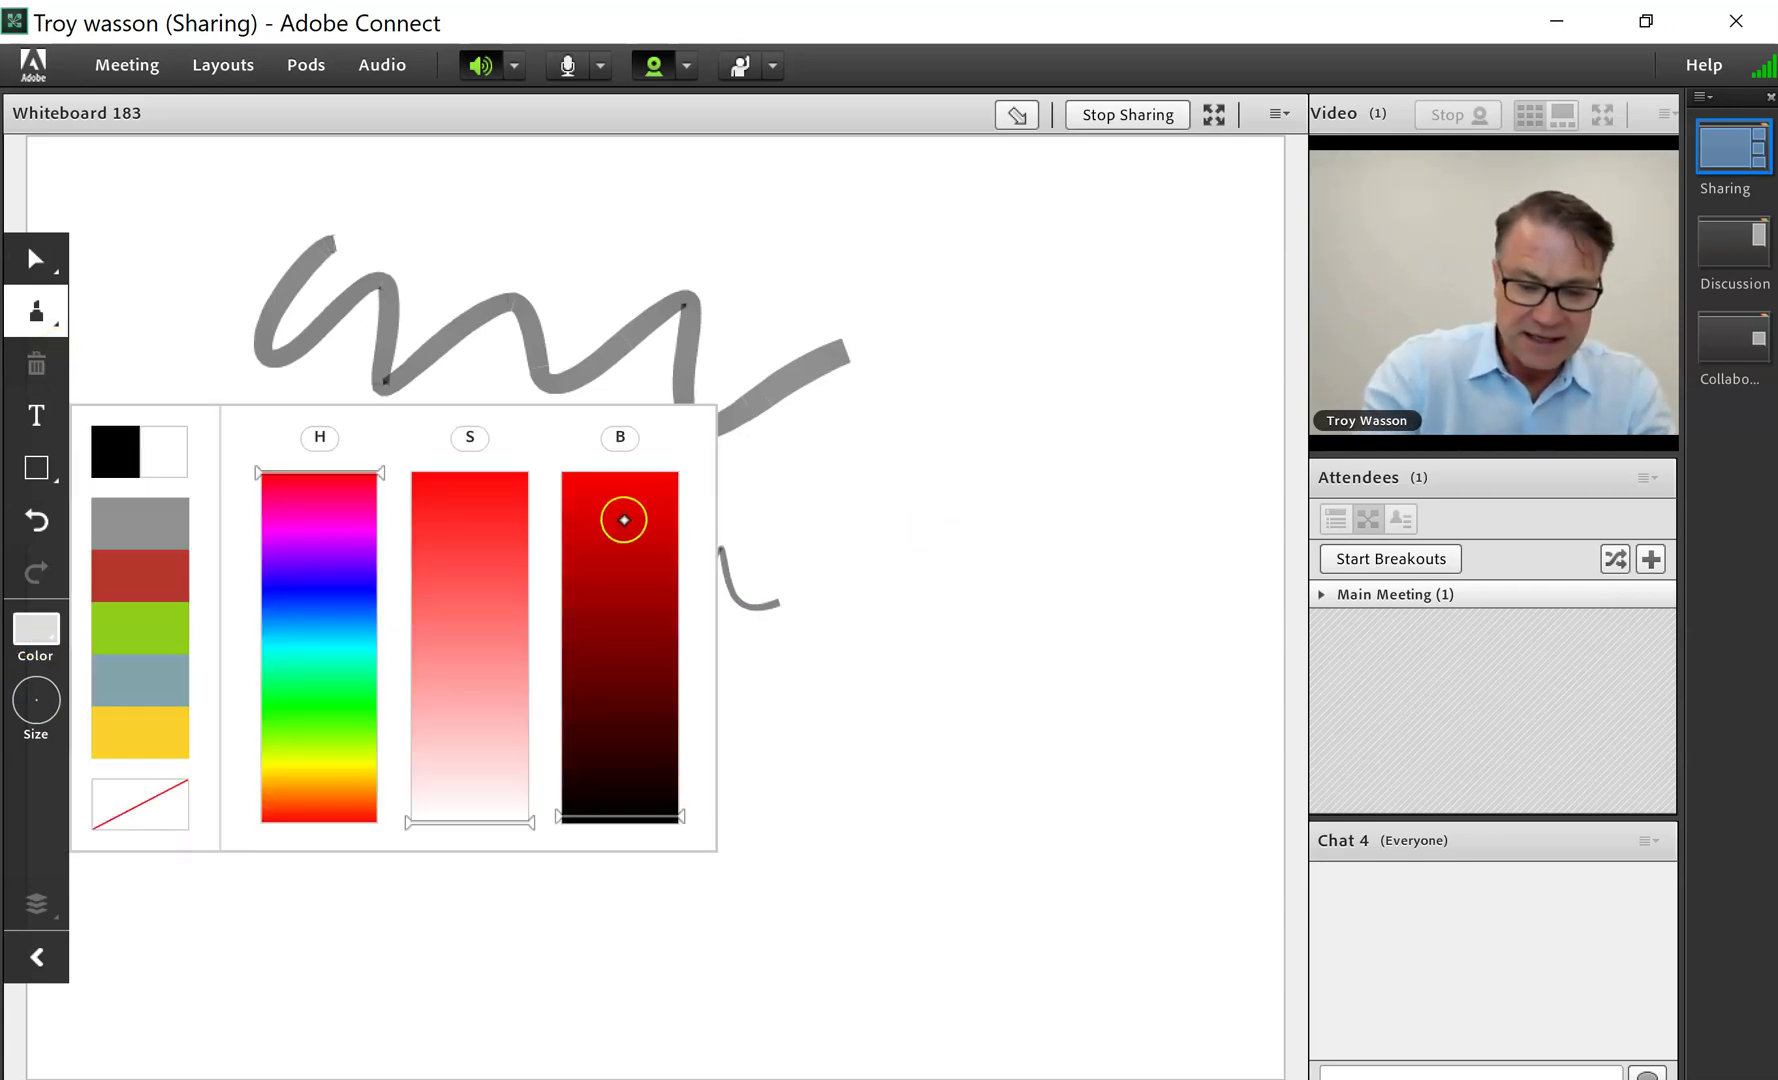
drag(880, 374, 1137, 601)
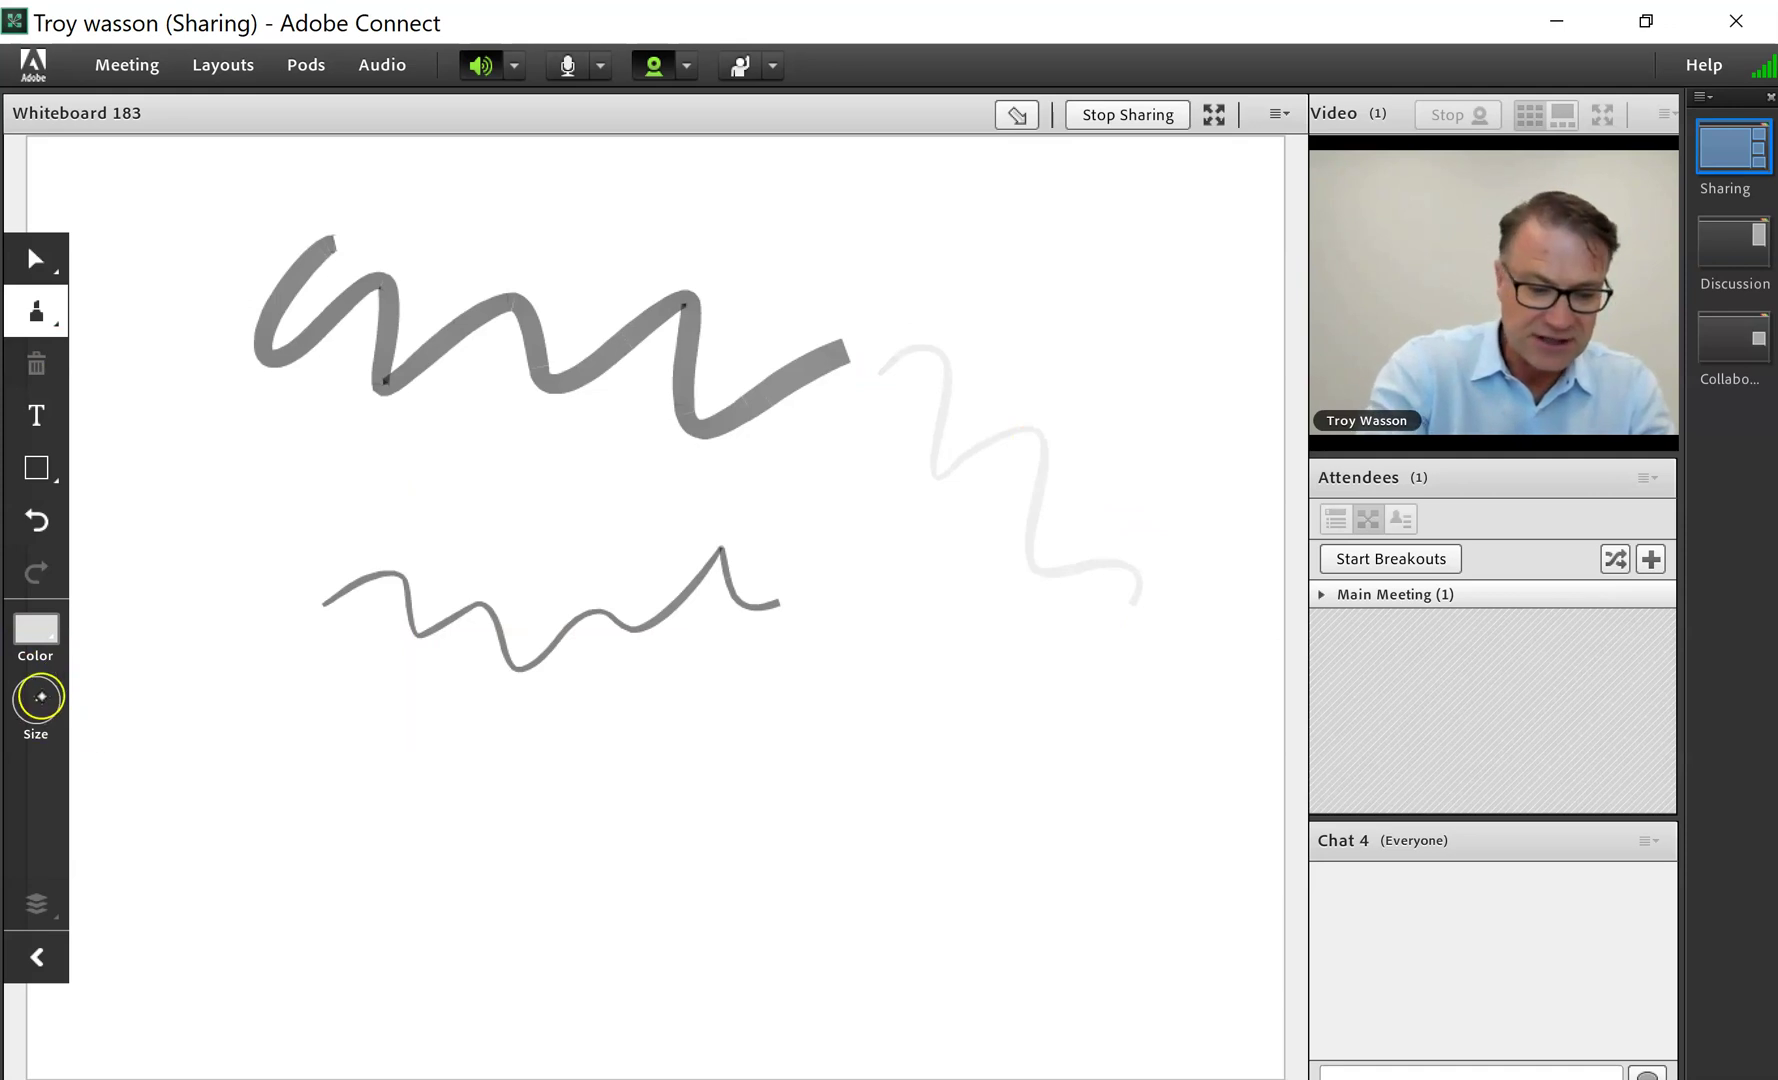
- Change the highlighter color to the red swatch and draw a wavy stroke between the two black ones
click(29, 628)
click(615, 495)
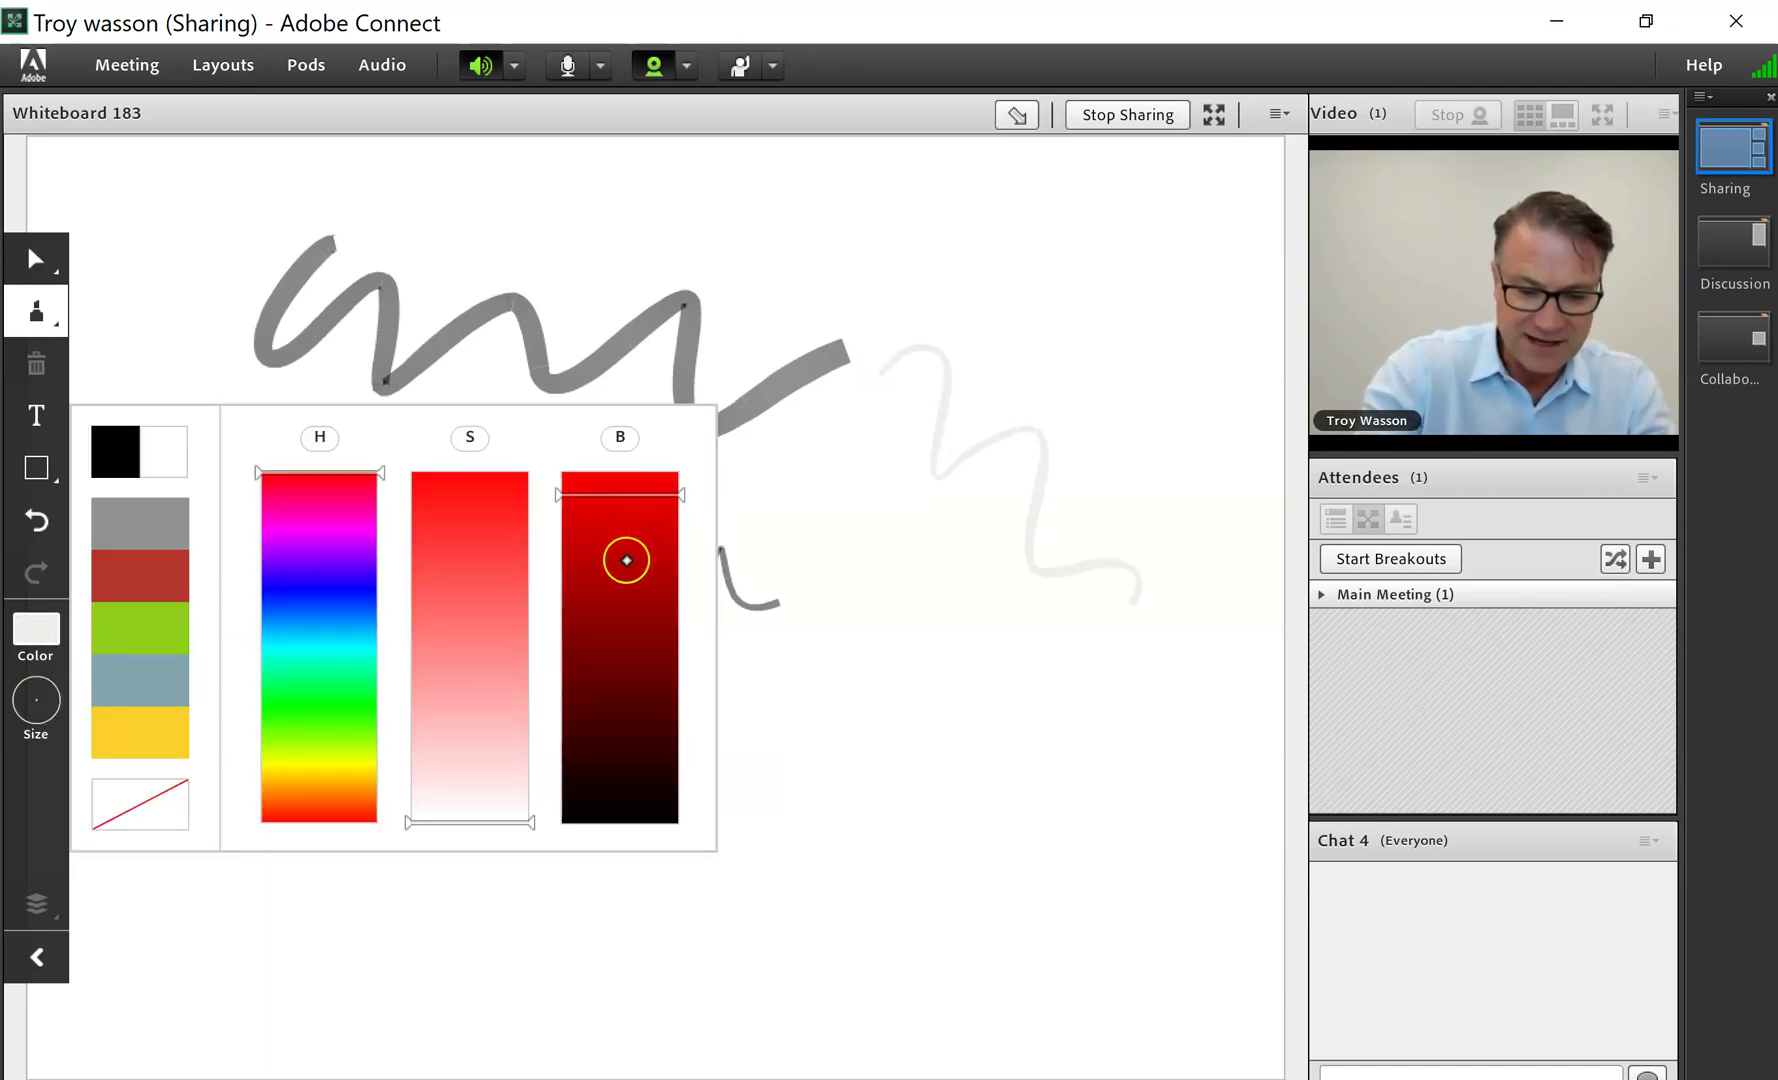
click(146, 572)
mouse_move(477, 463)
mouse_down()
mouse_move(568, 528)
mouse_move(903, 590)
mouse_up()
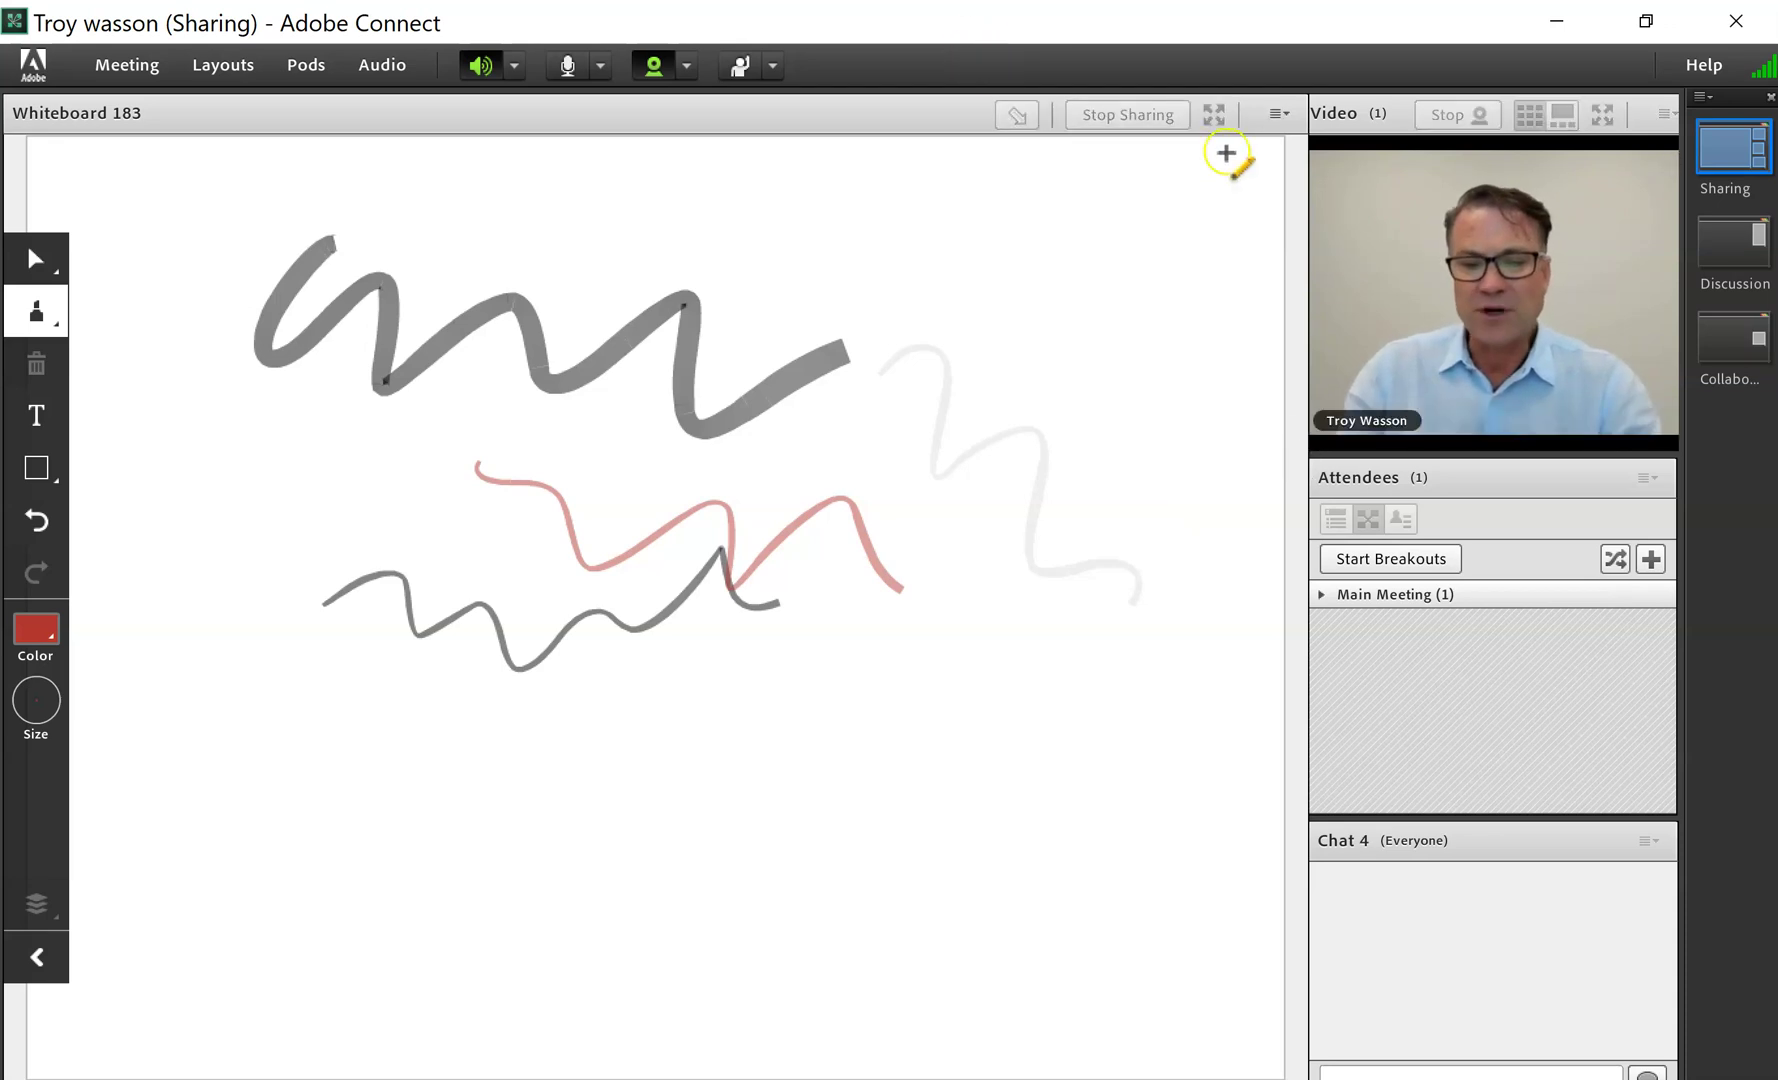
- Stop sharing the whiteboard and look over the sharing choices without picking one
click(1133, 115)
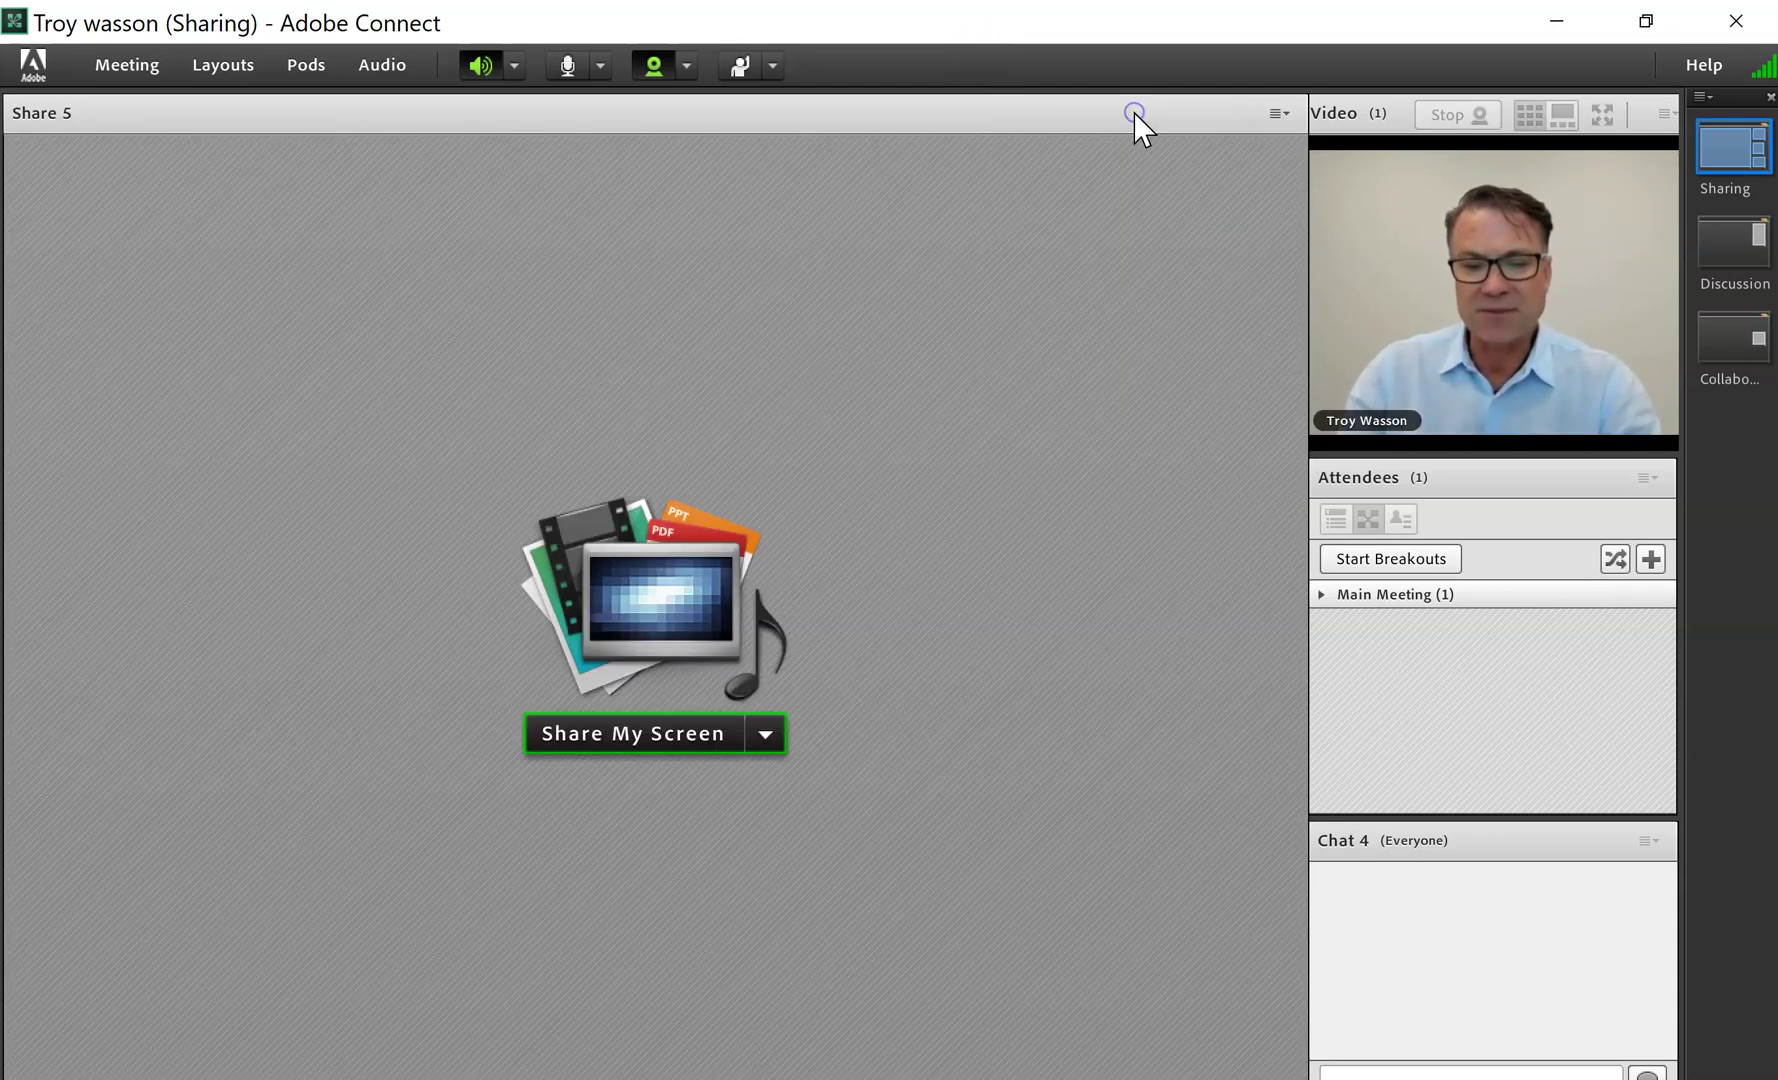
click(760, 736)
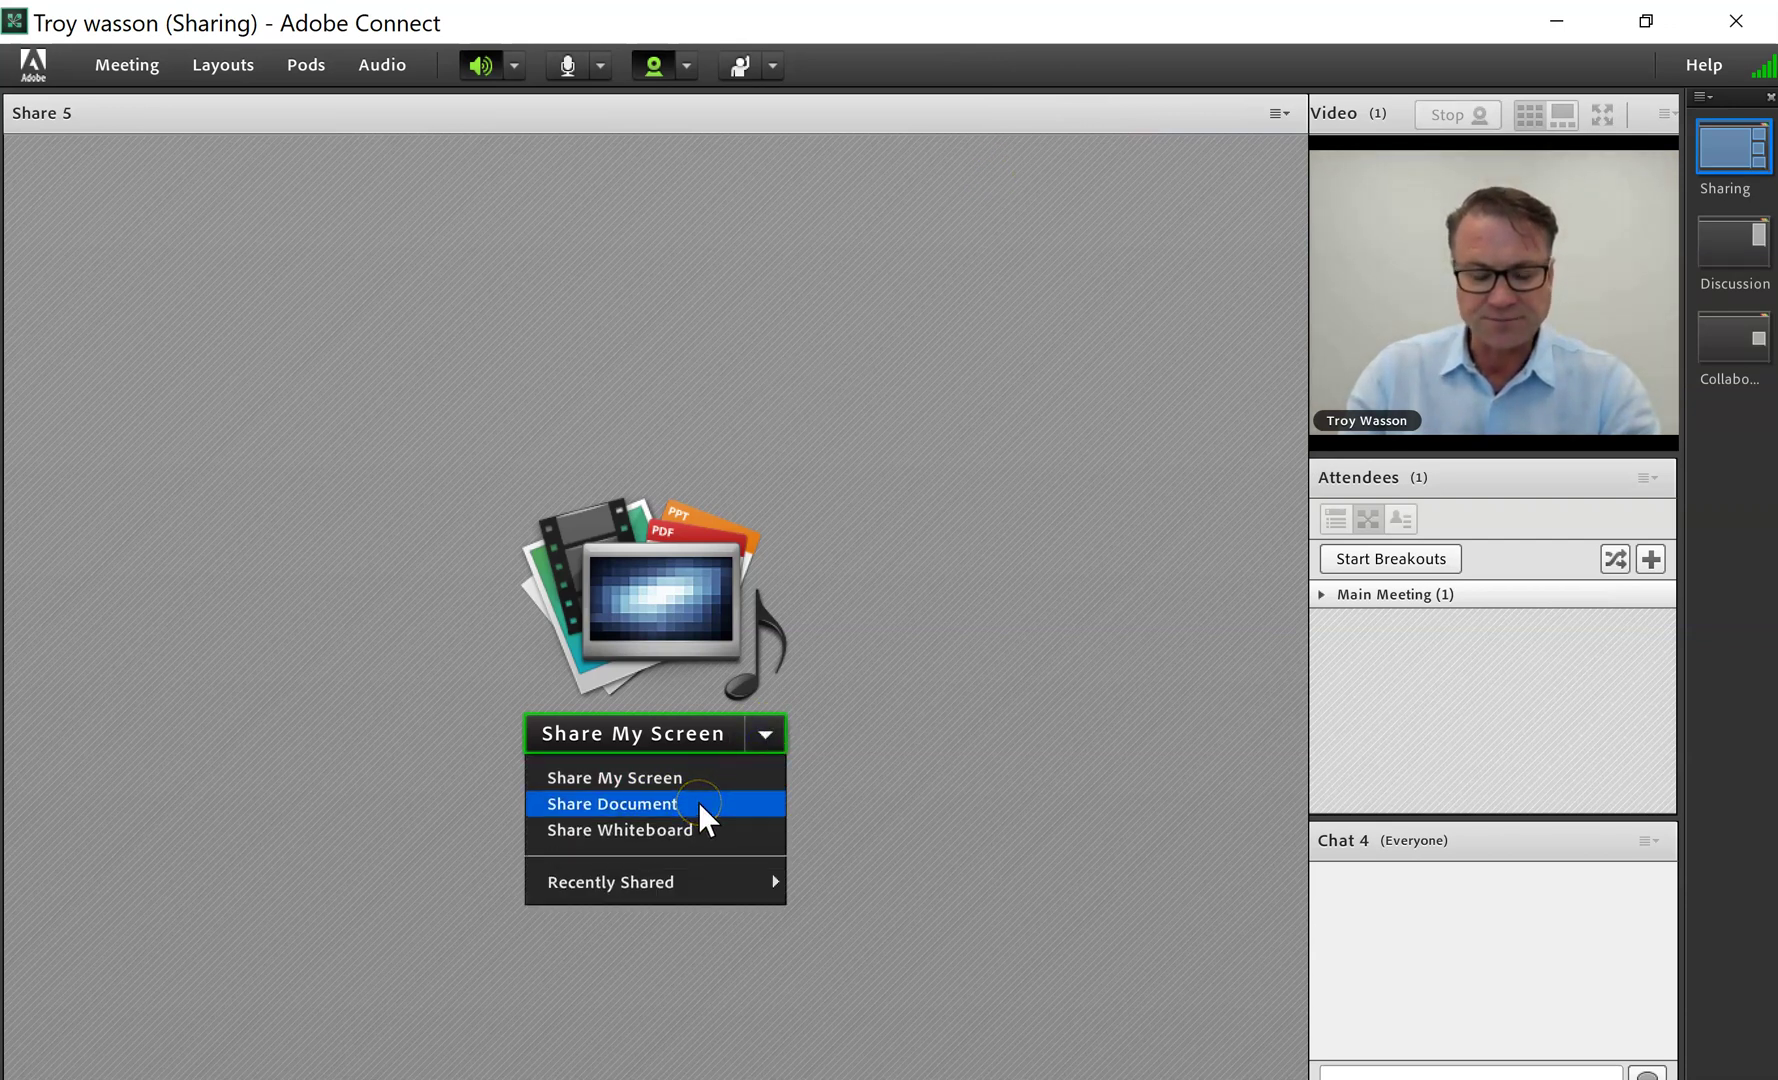
click(961, 660)
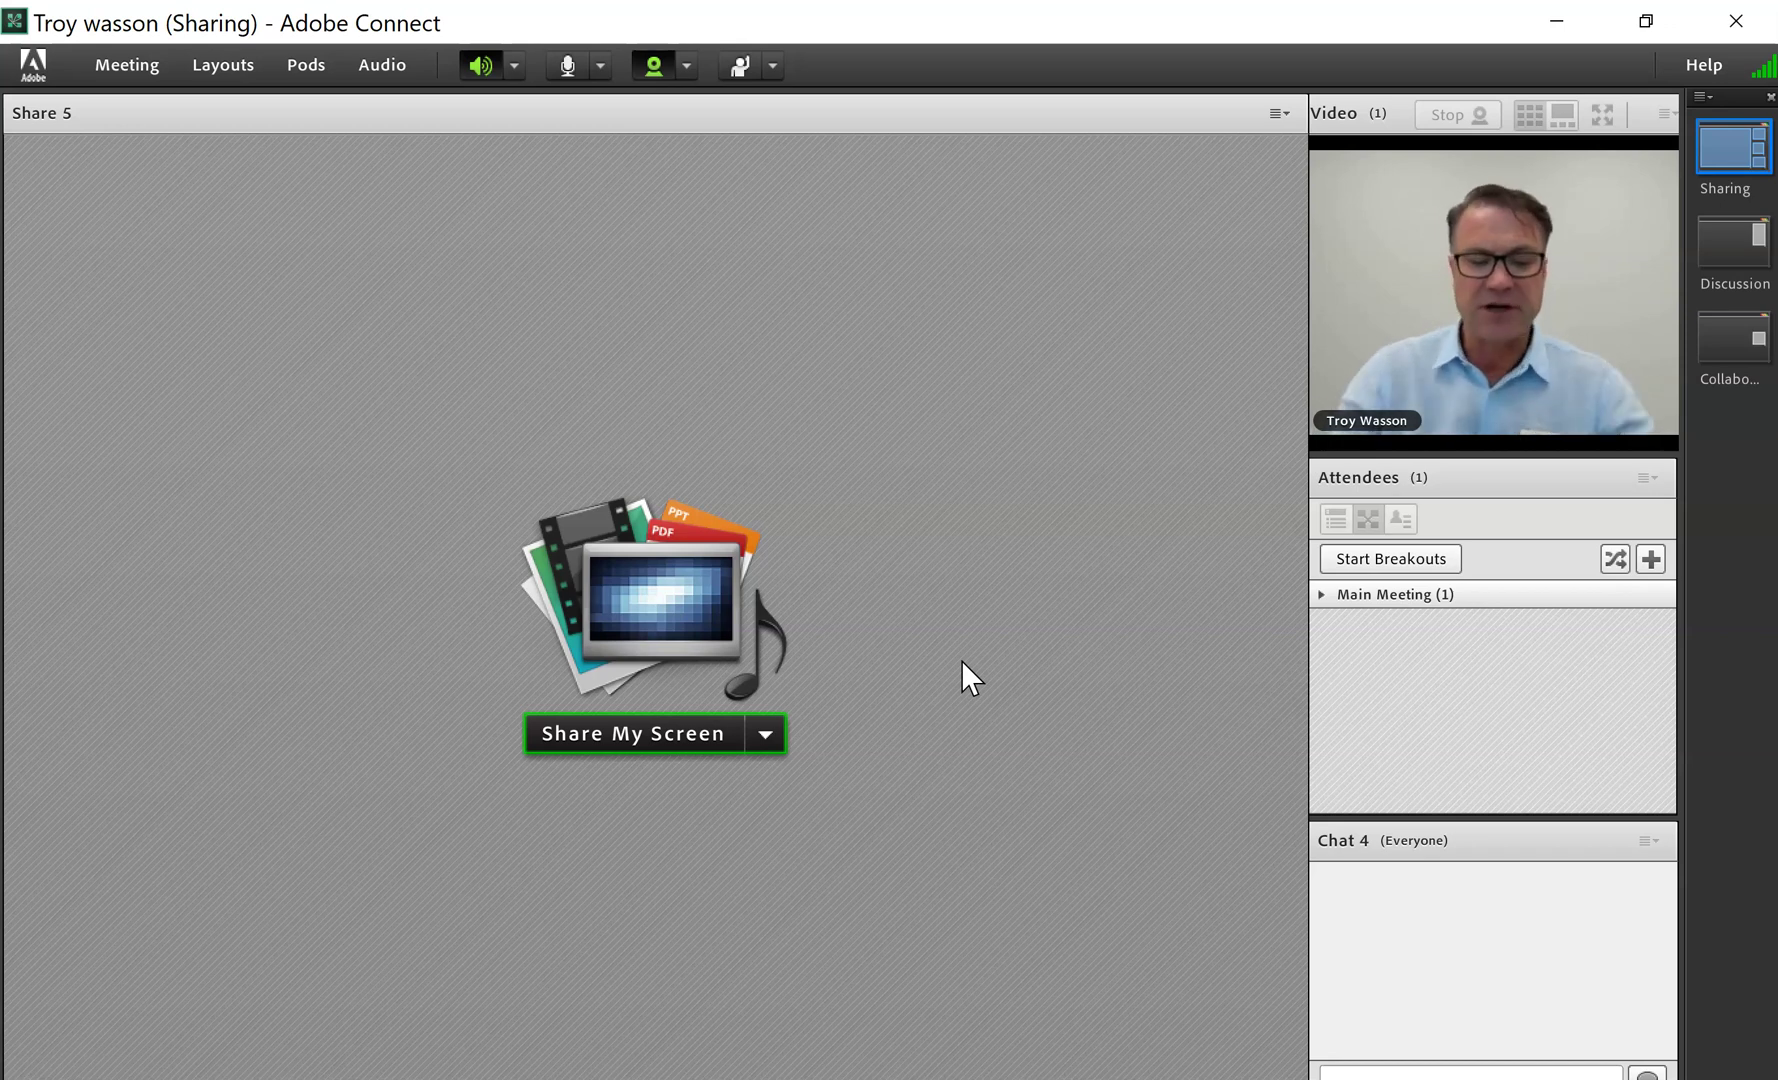
- Share the DNA Profiling.mp4 video from the document share history
click(768, 733)
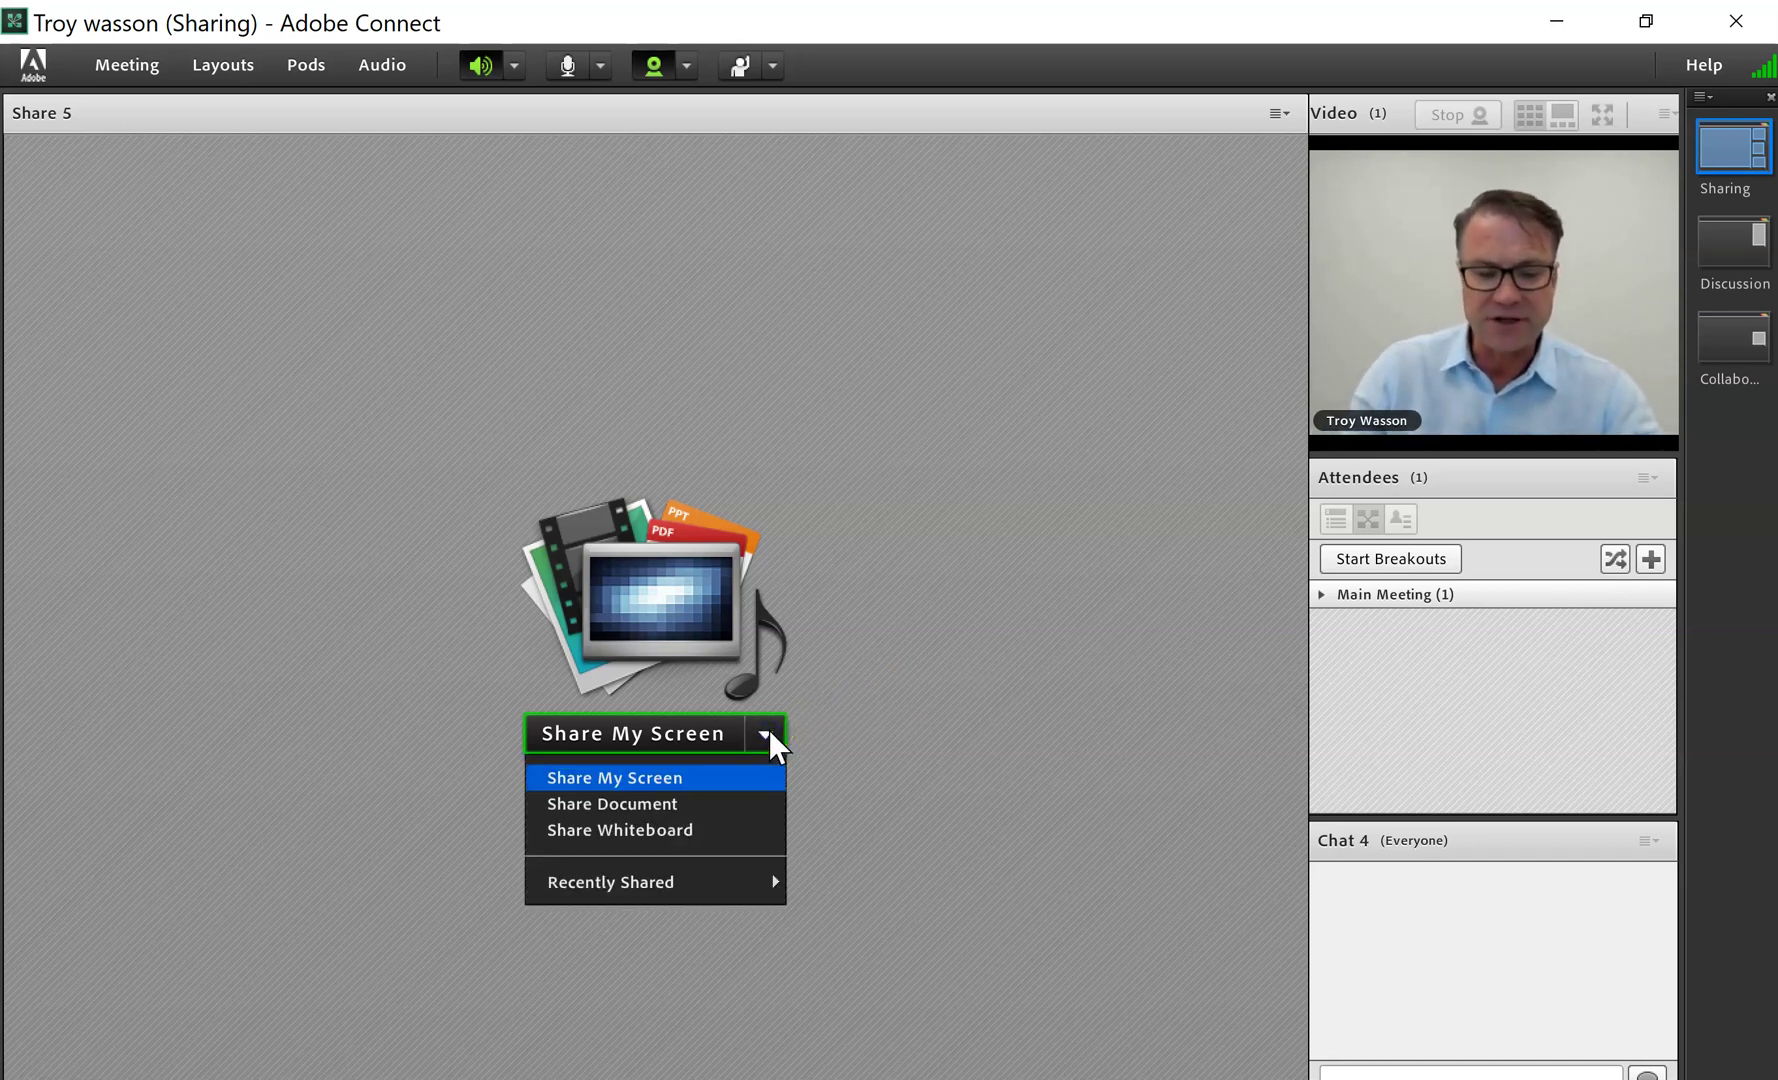
click(666, 806)
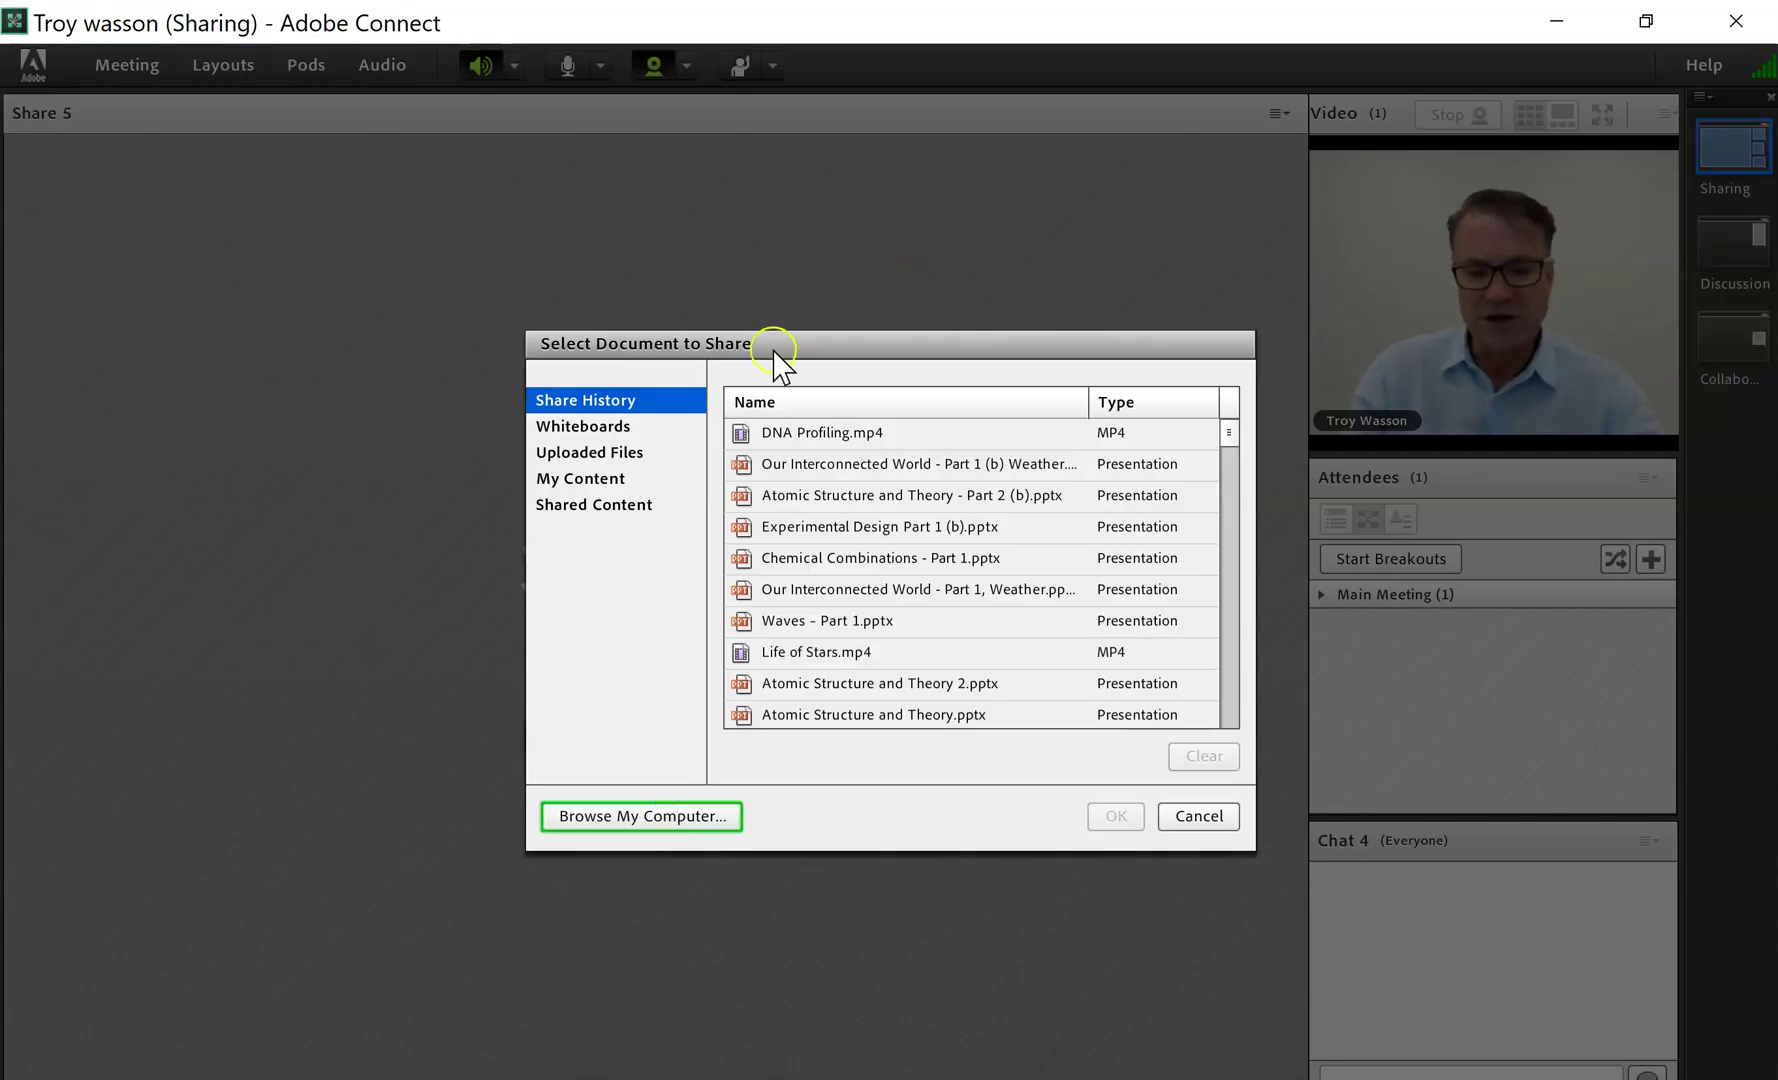
click(836, 436)
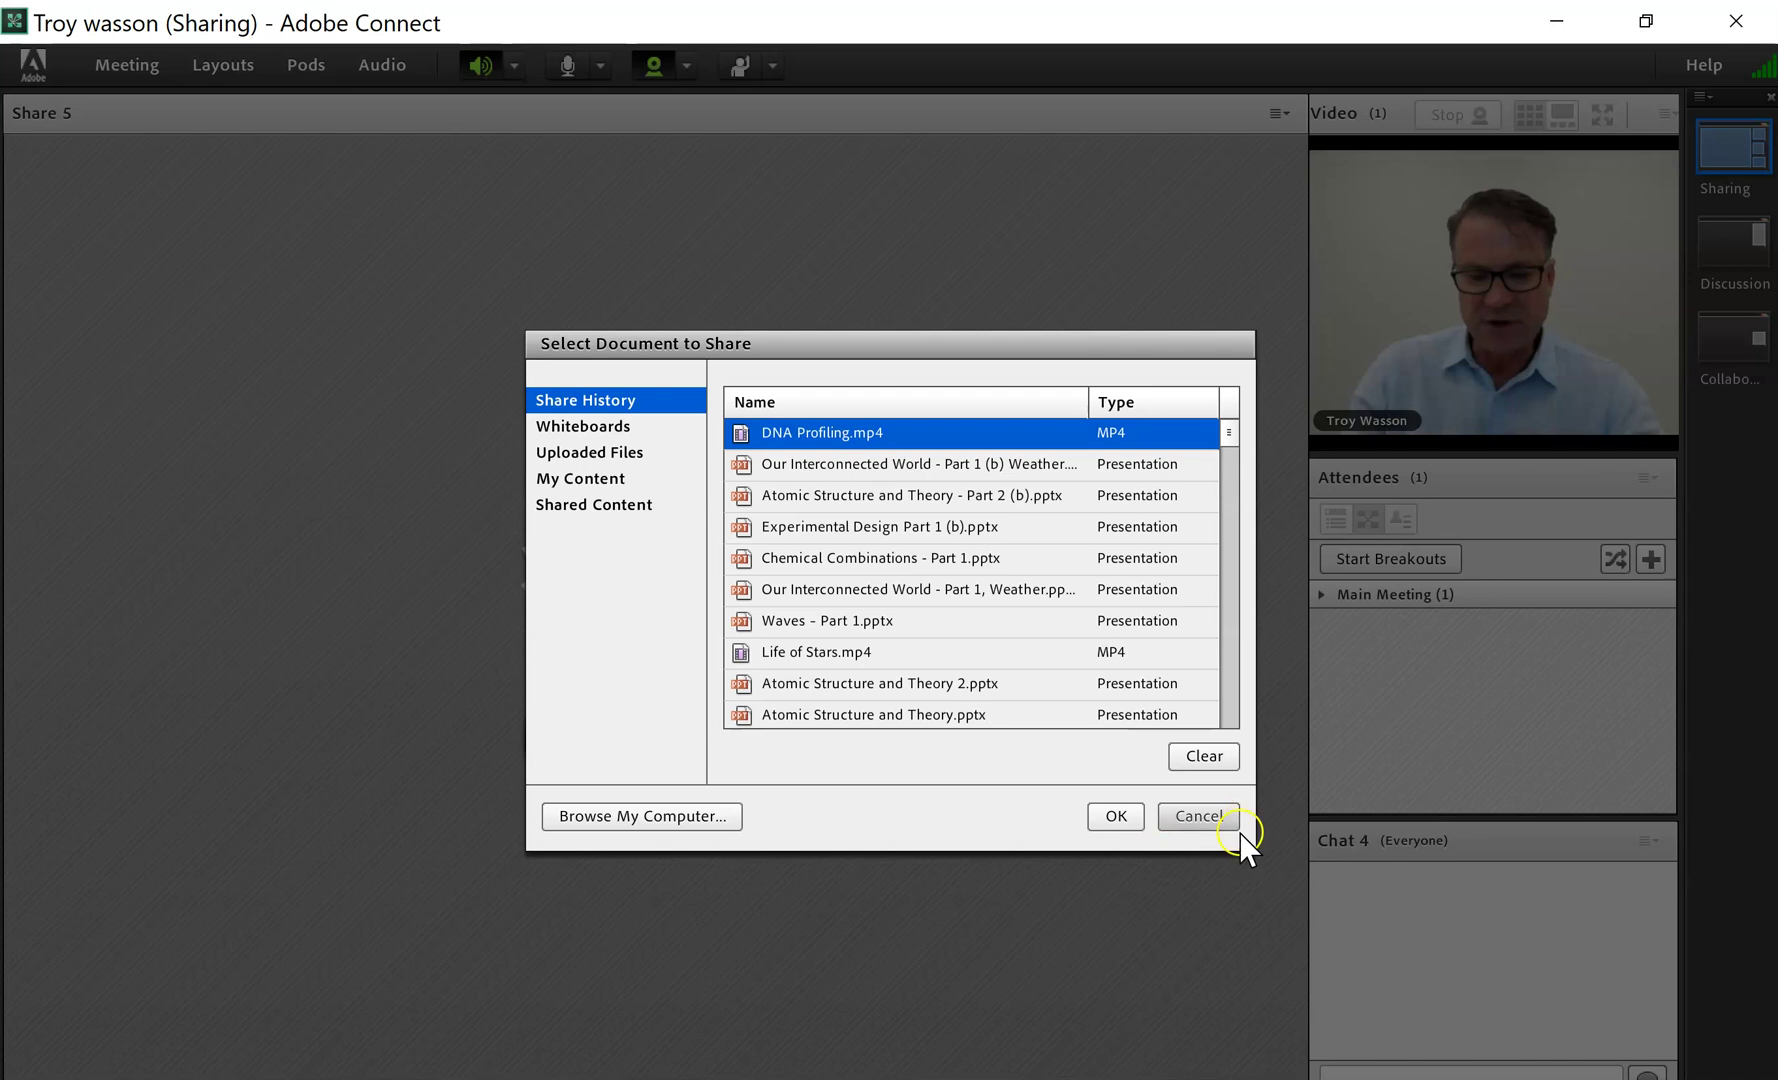
shift+click(868, 465)
click(878, 430)
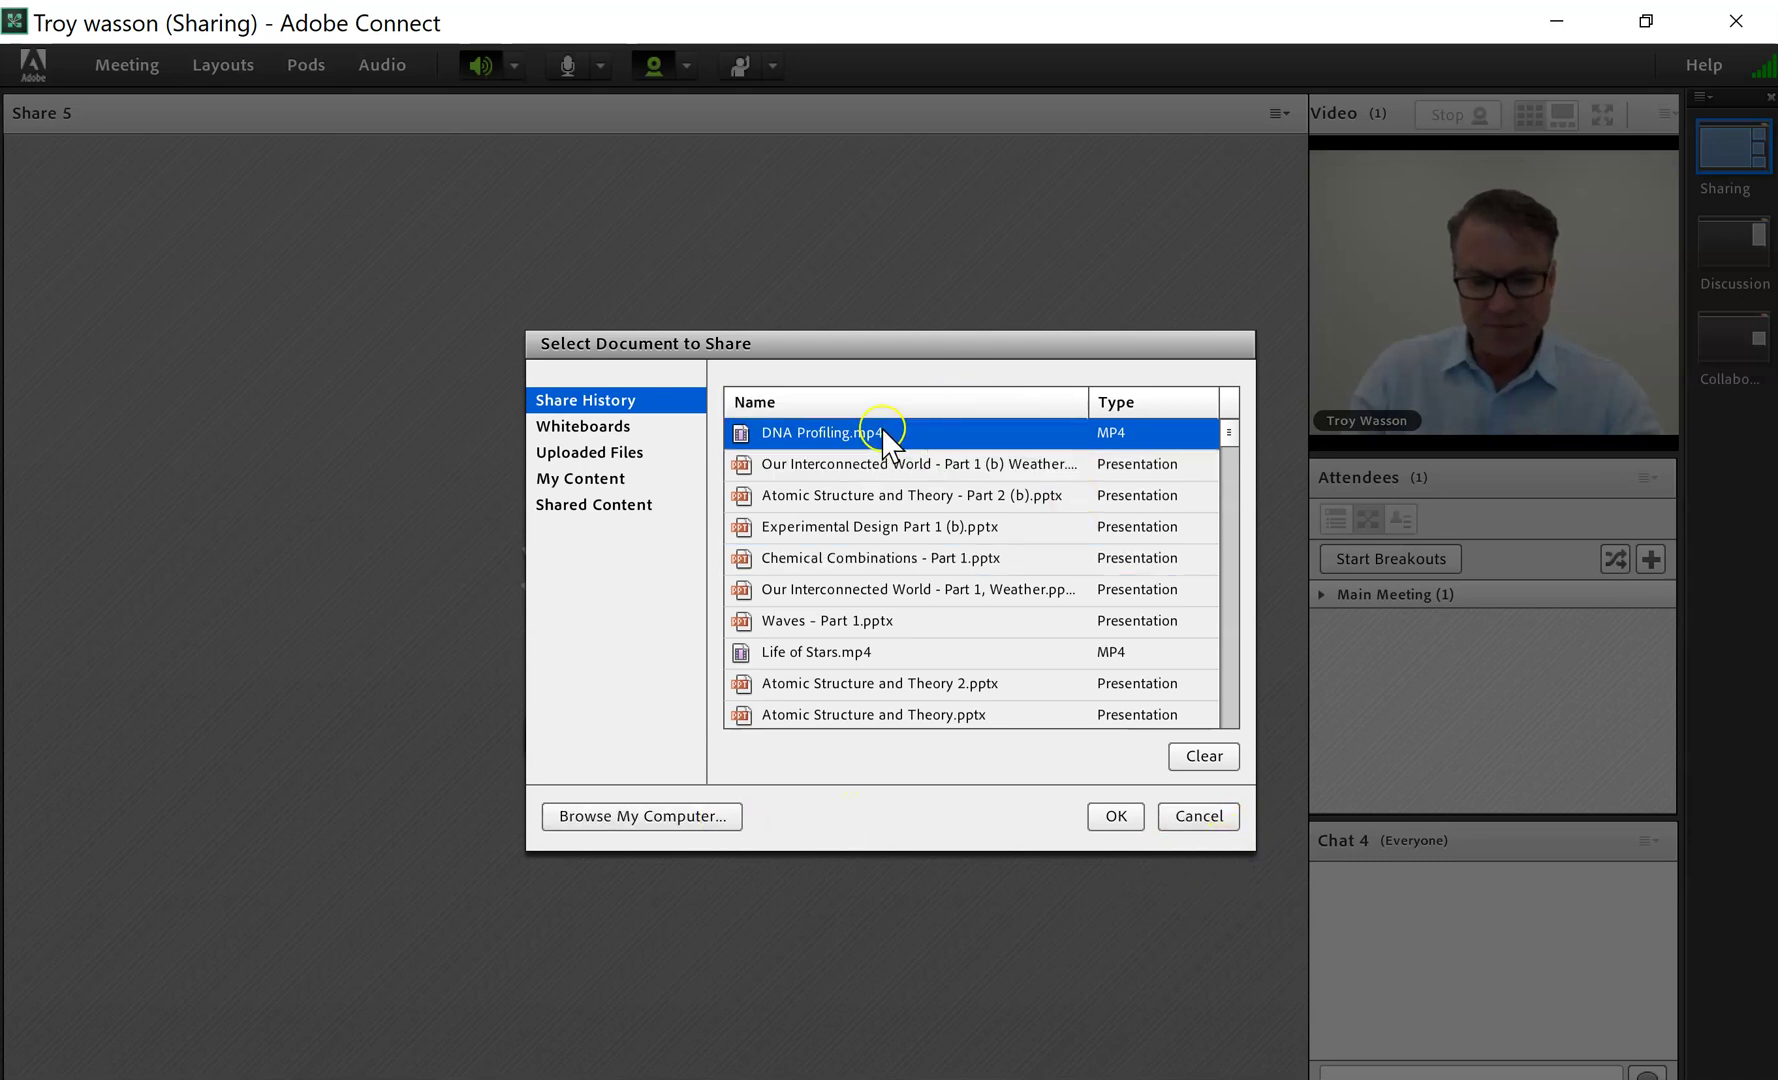
double_click(868, 440)
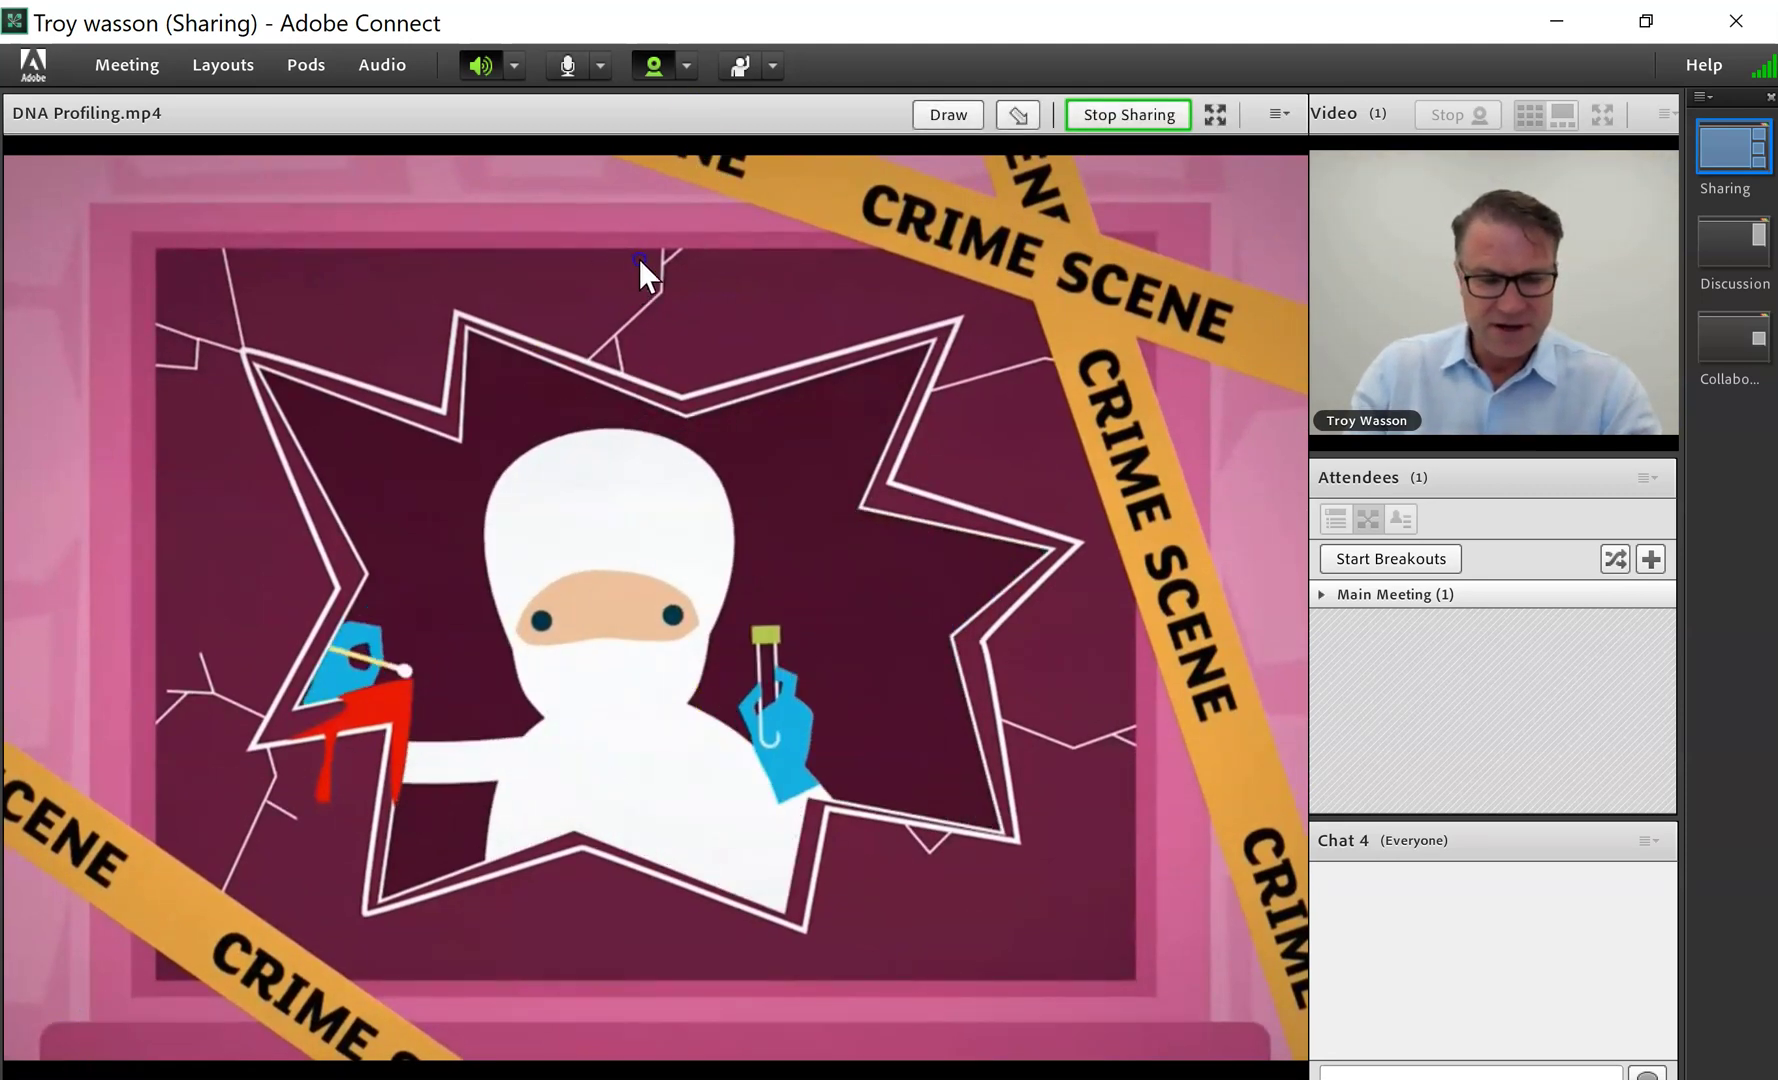
- Stop sharing the DNA Profiling.mp4 video
click(1092, 122)
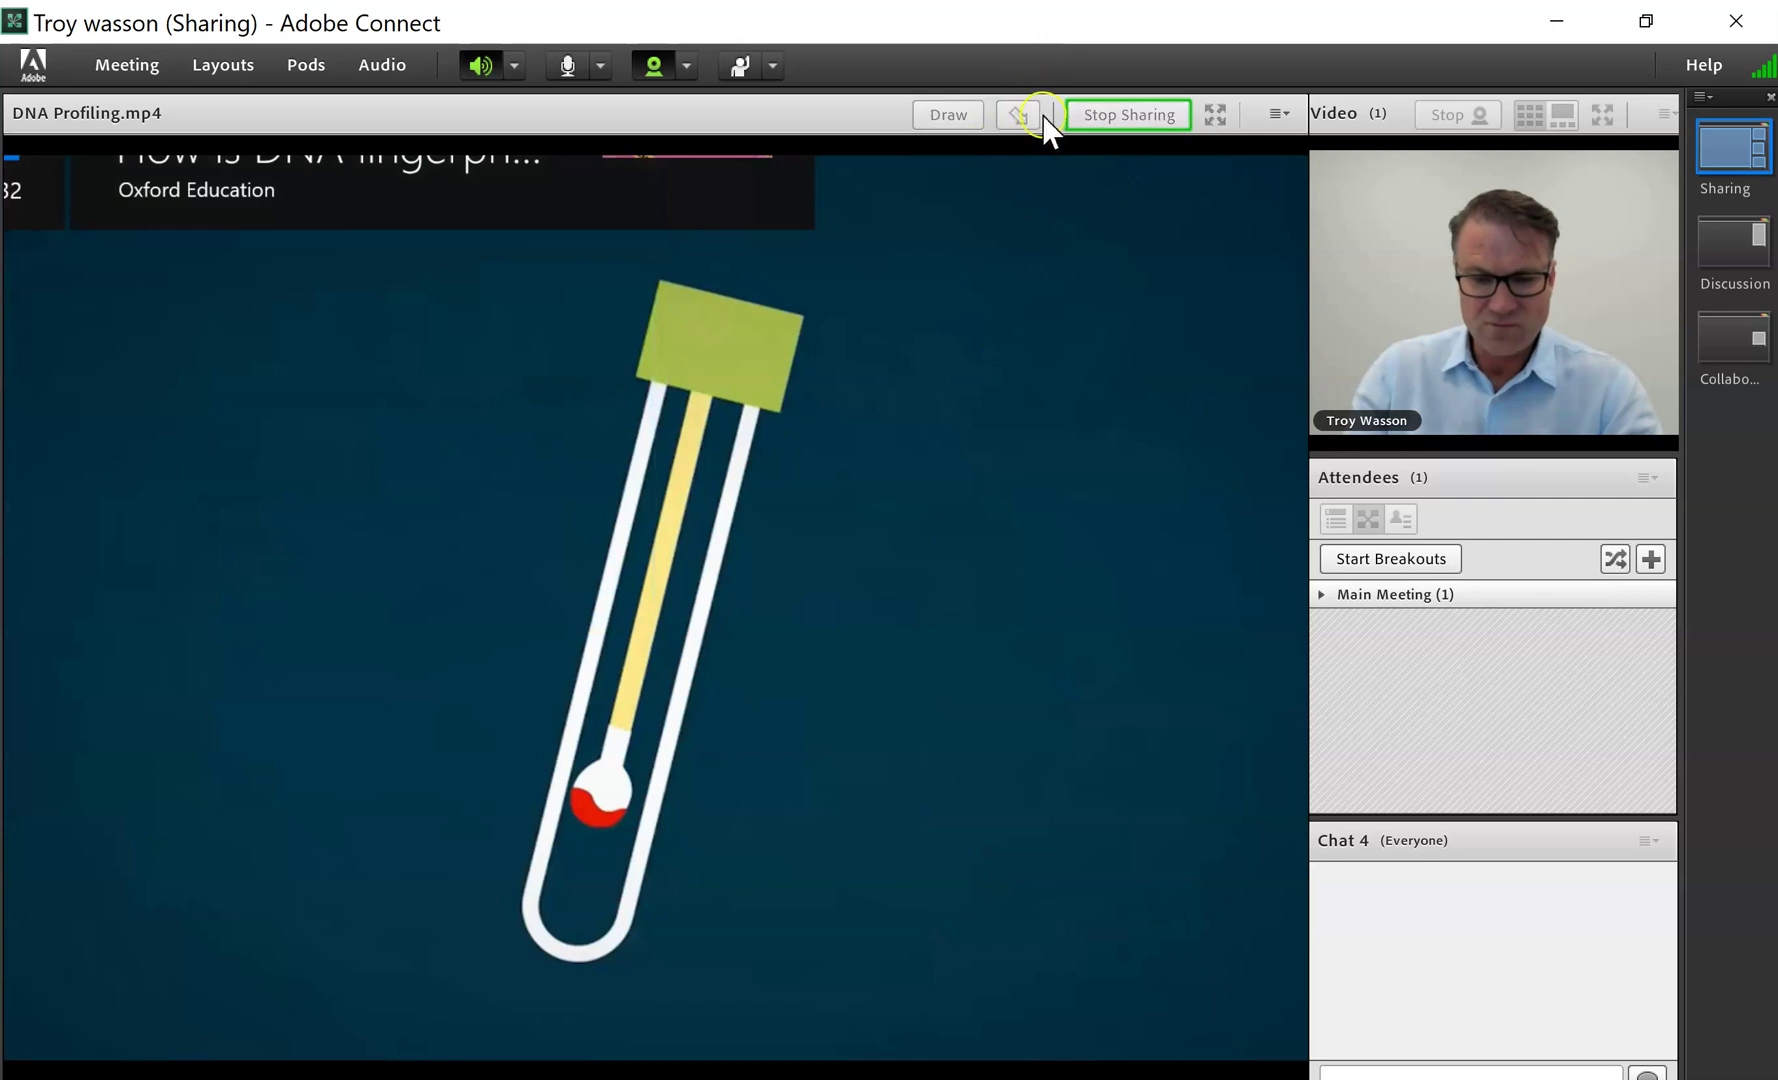
click(1112, 114)
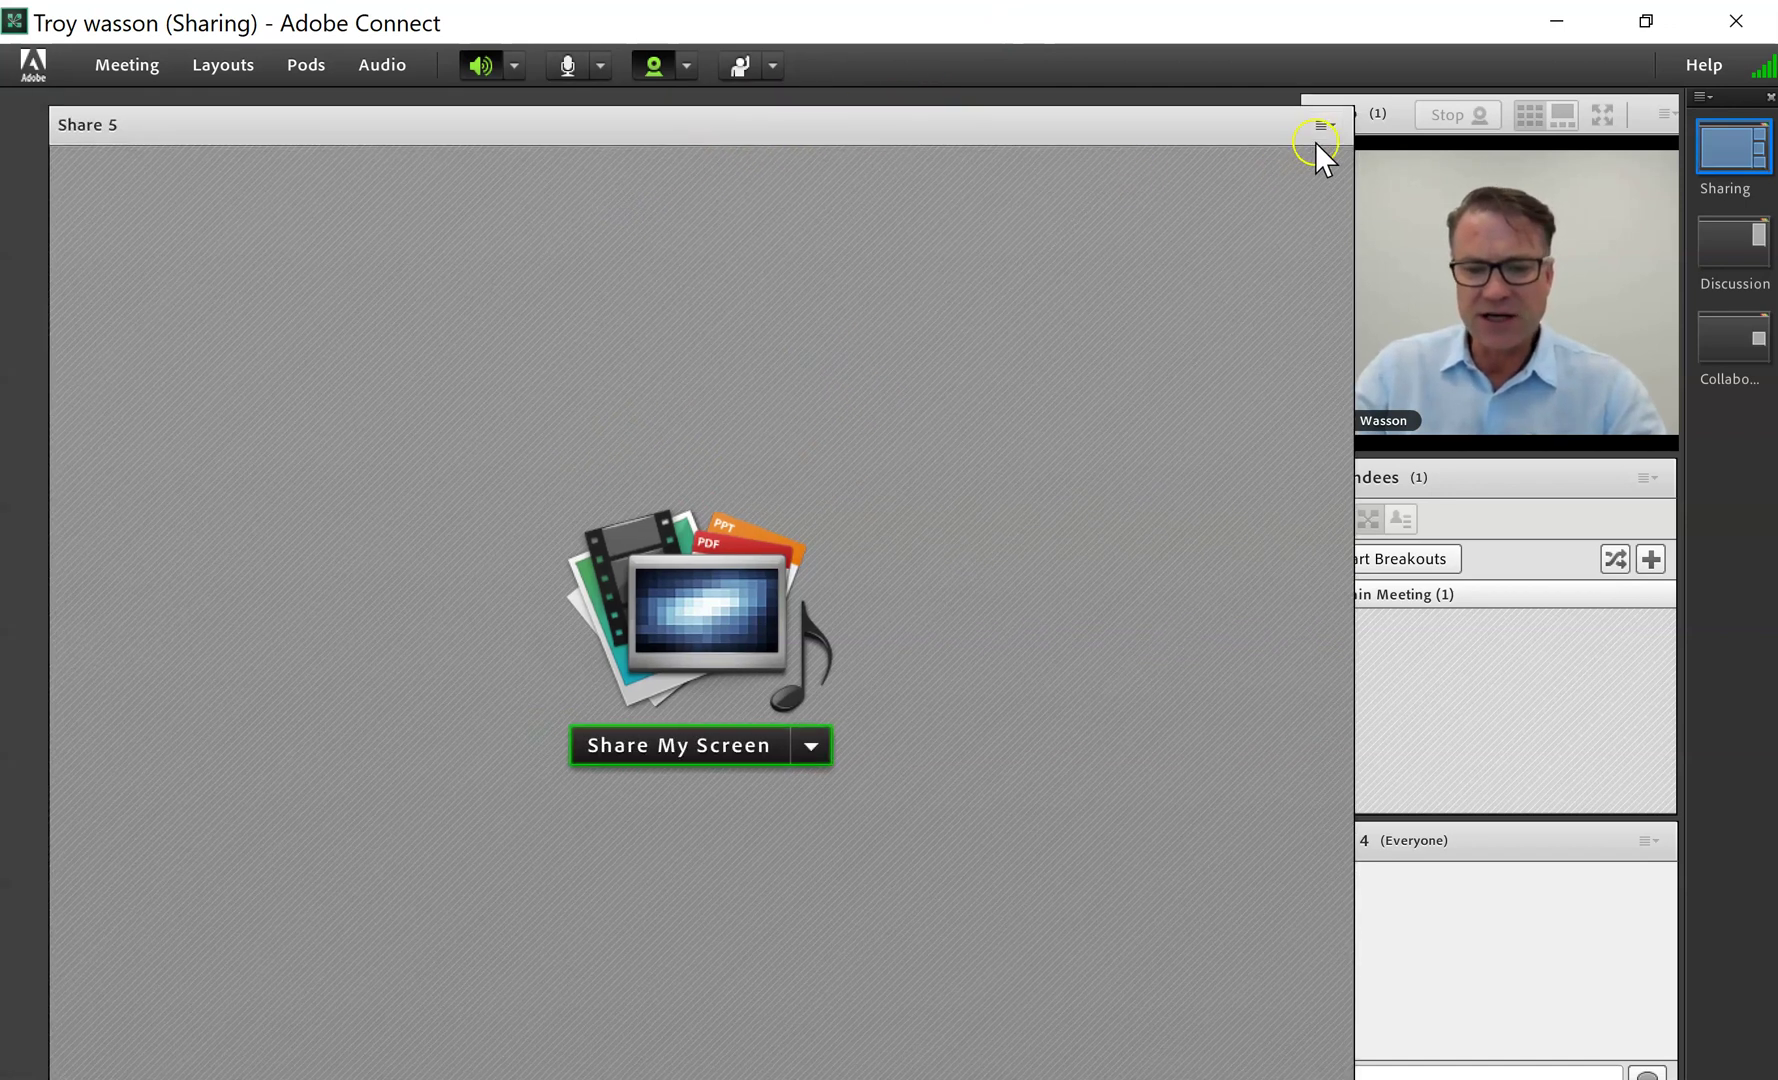
- Move the Share 5 pod down, clear of the upper meeting area, and shrink it to a small box
click(1329, 124)
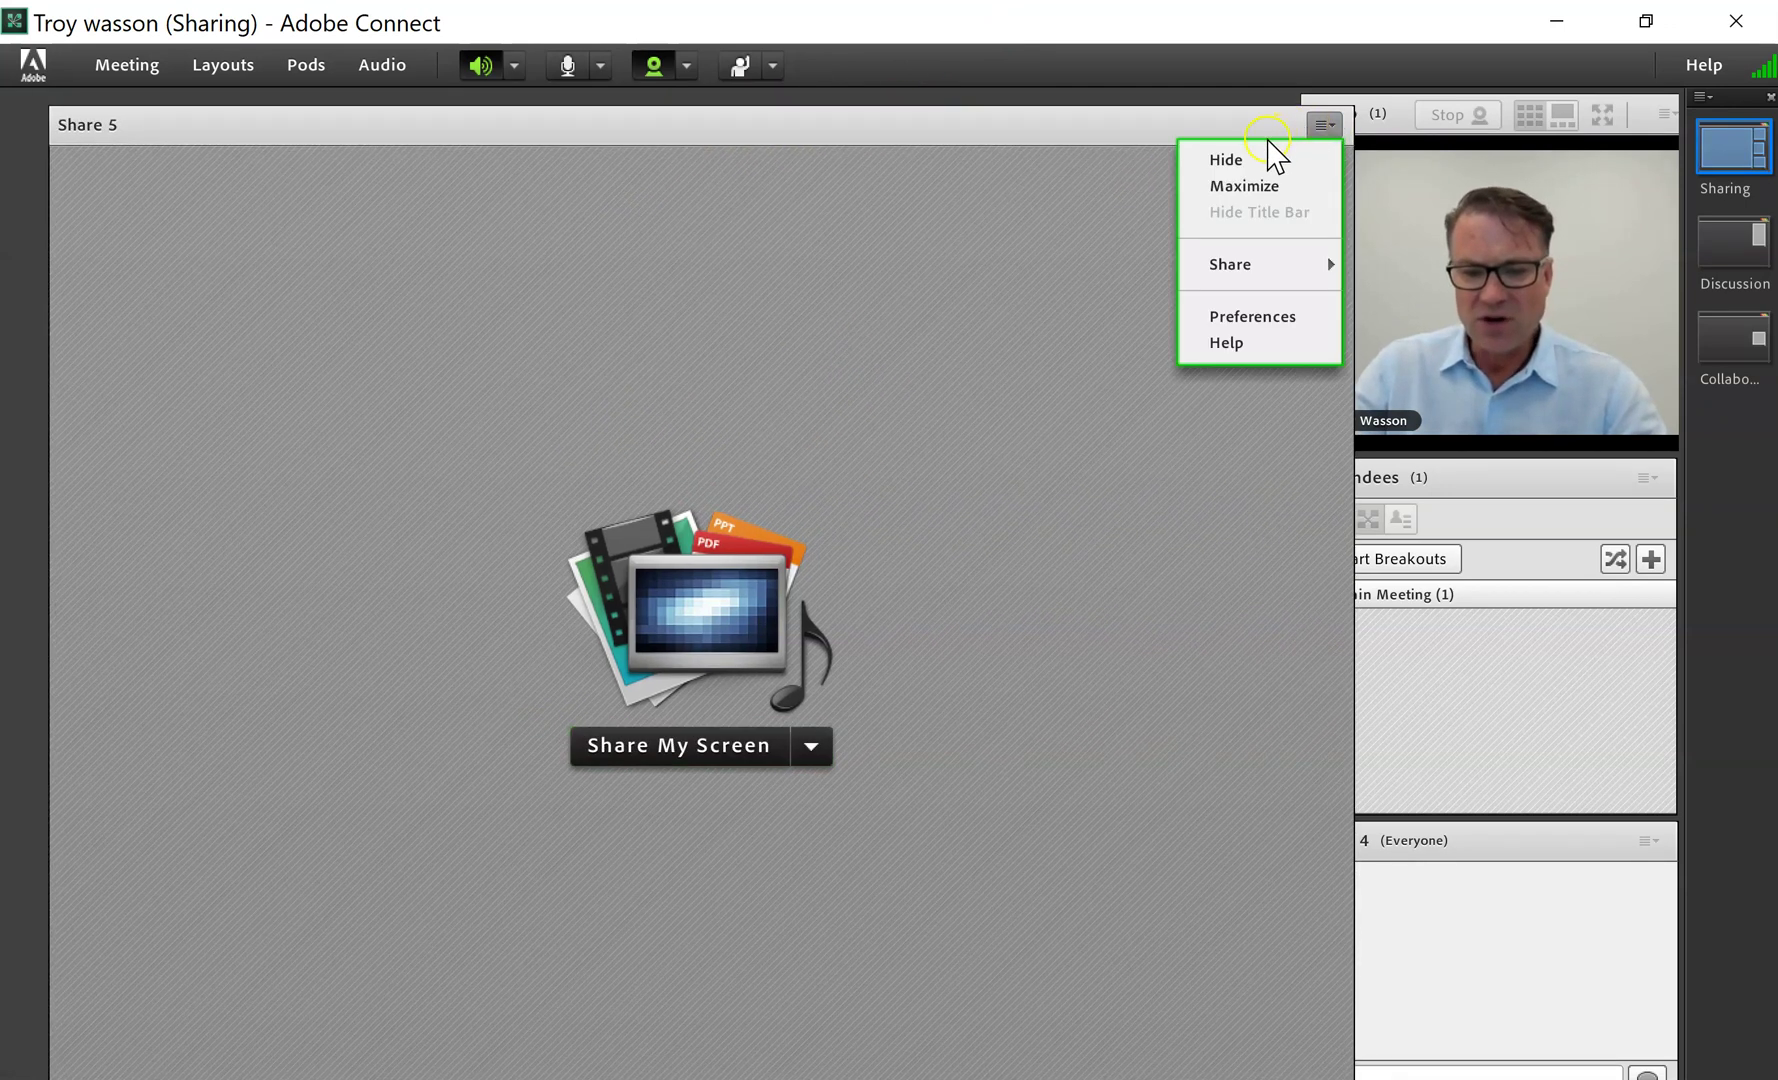
click(854, 129)
drag(850, 124, 944, 105)
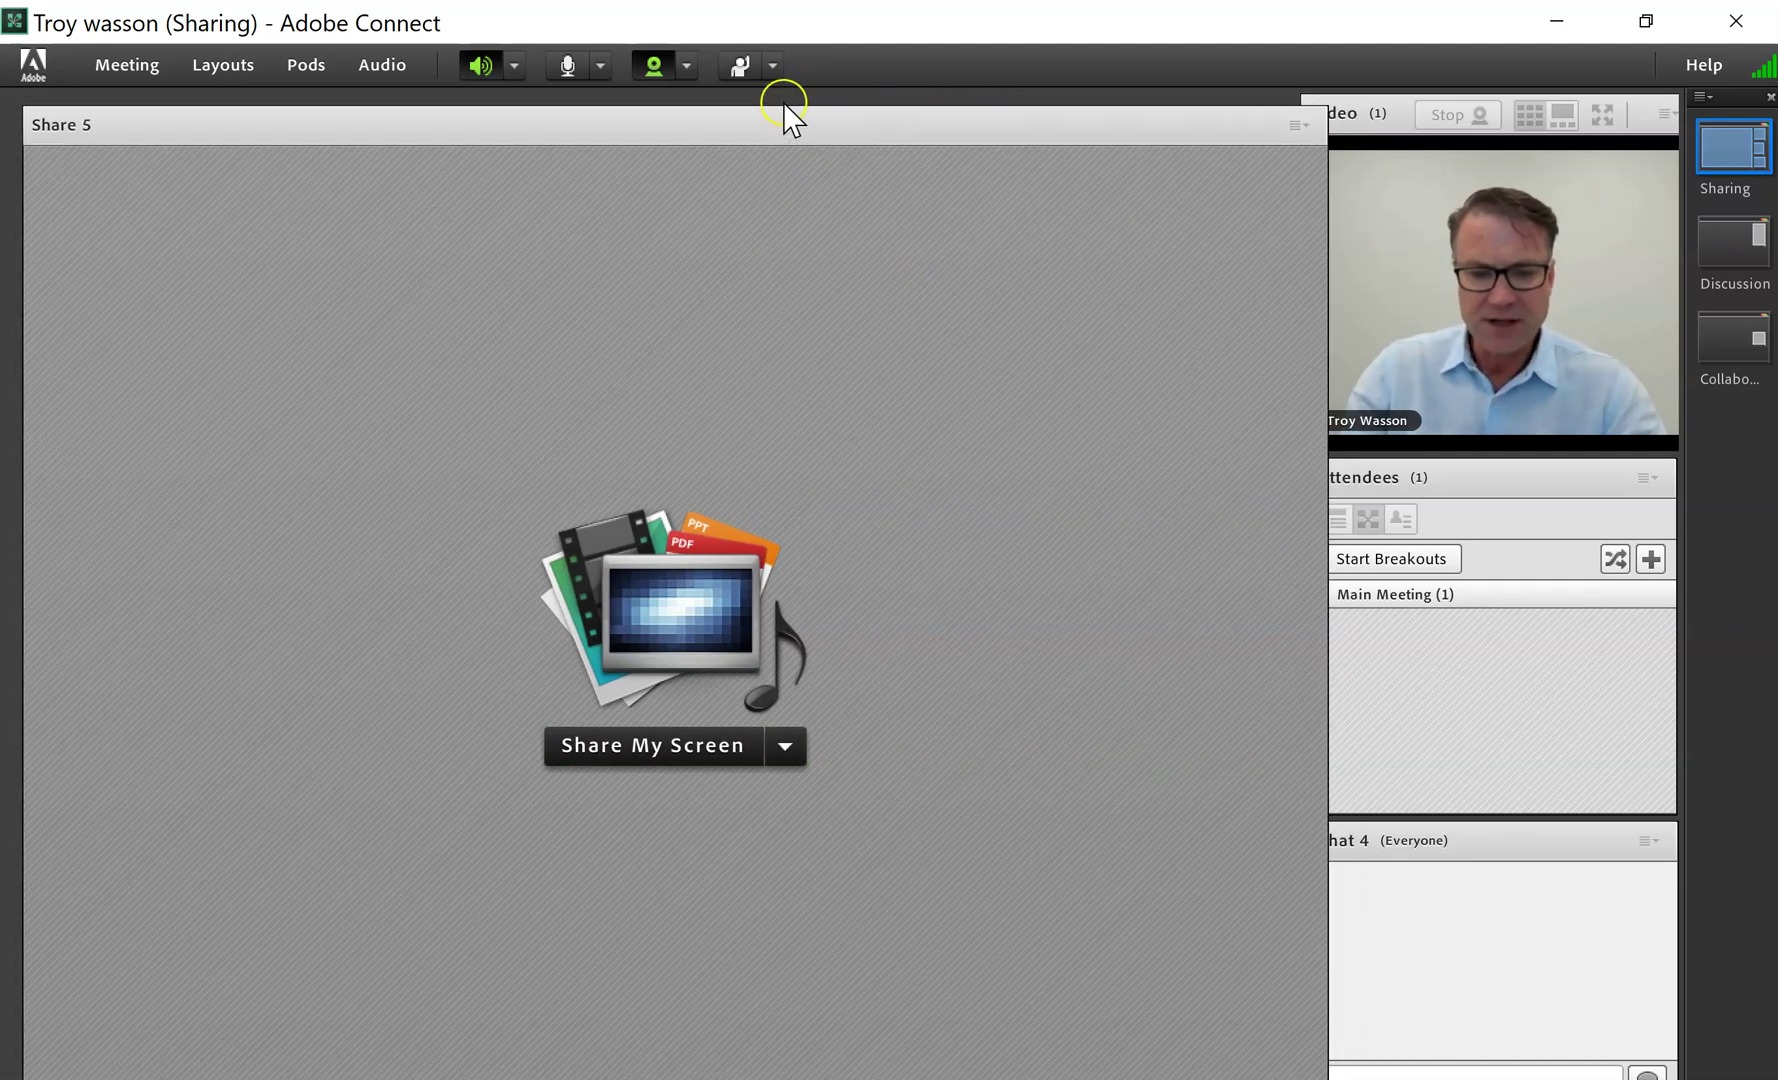
drag(787, 107, 650, 441)
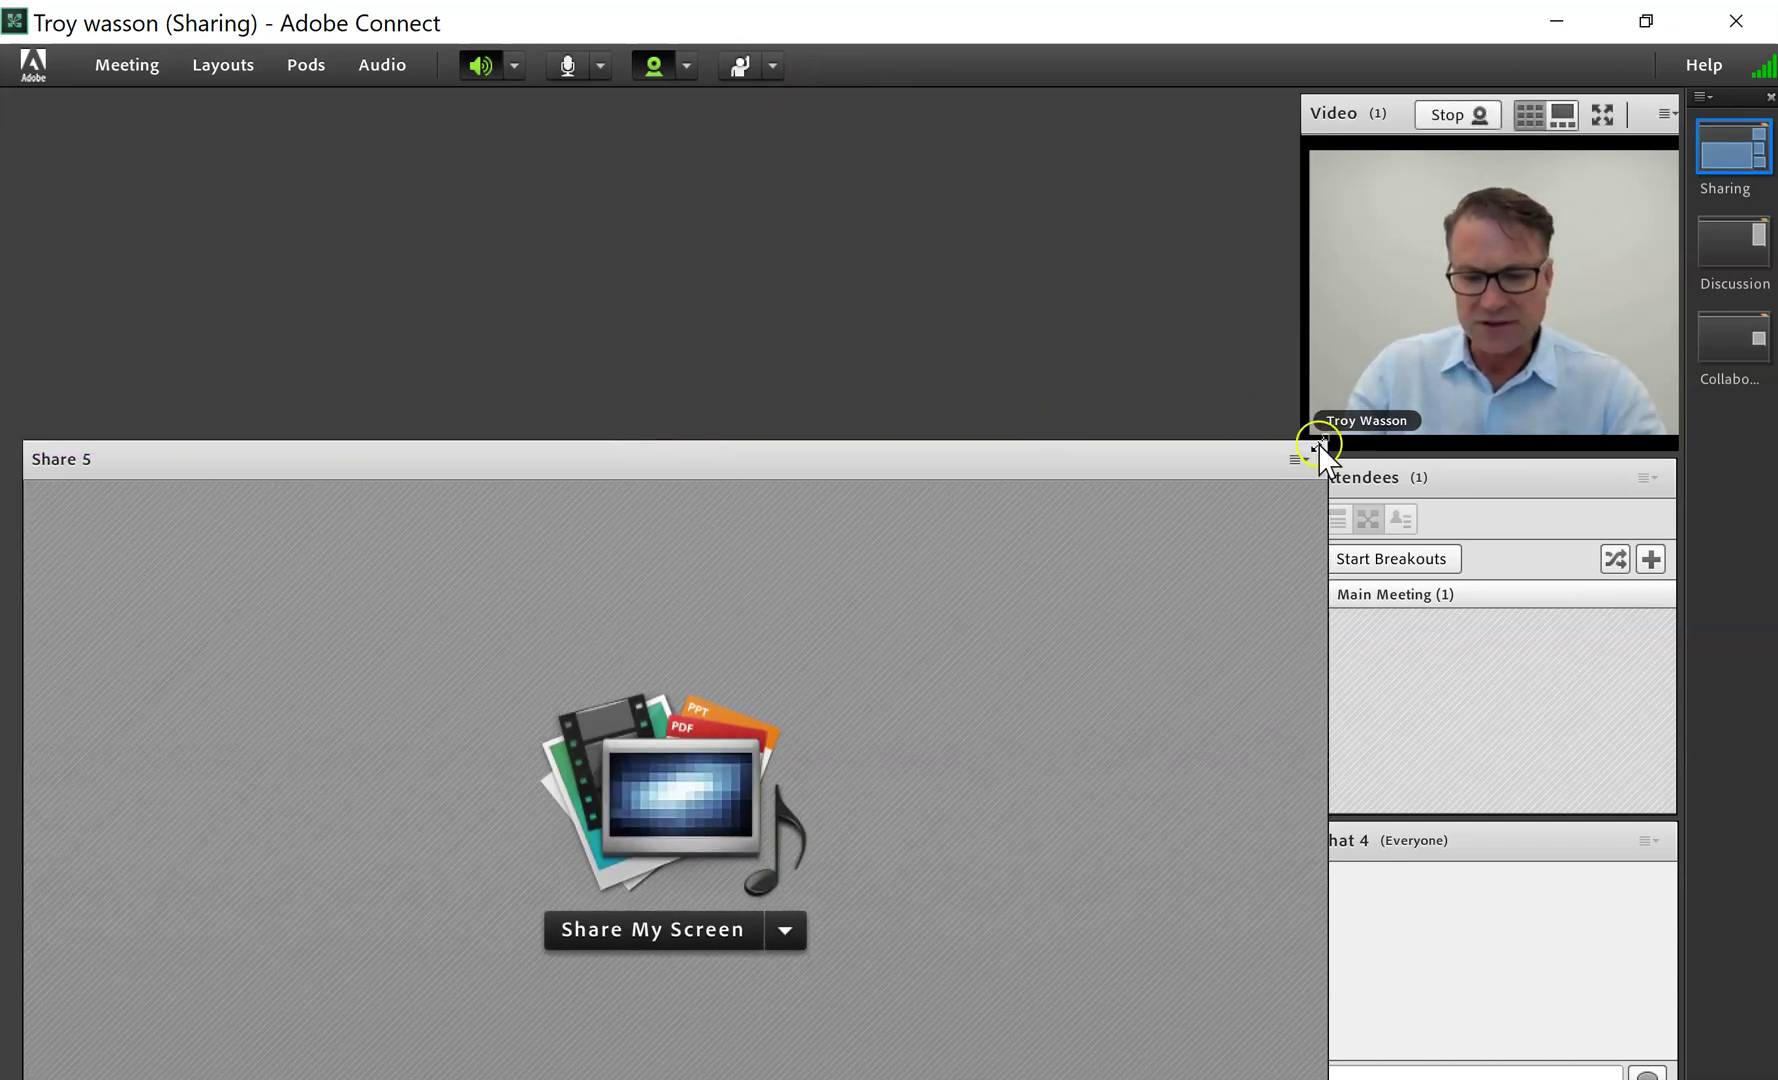
drag(1322, 449, 658, 827)
click(306, 845)
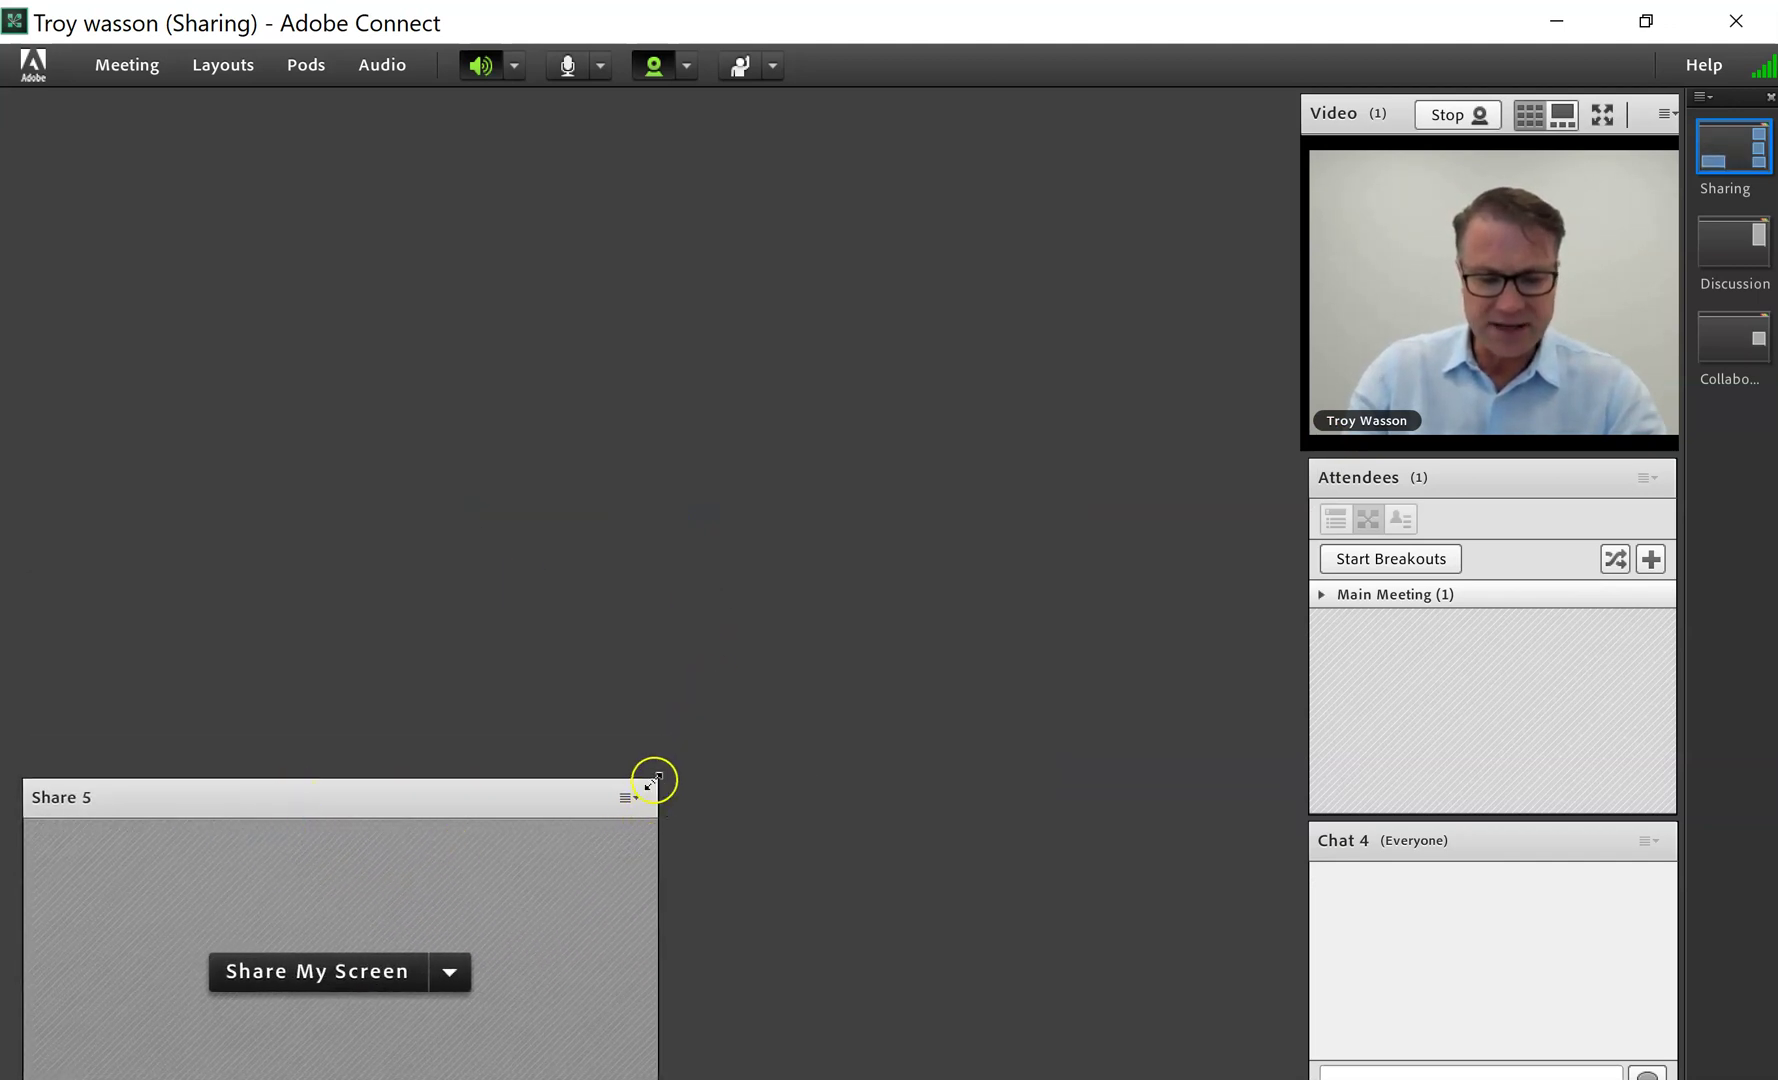
drag(658, 779, 291, 908)
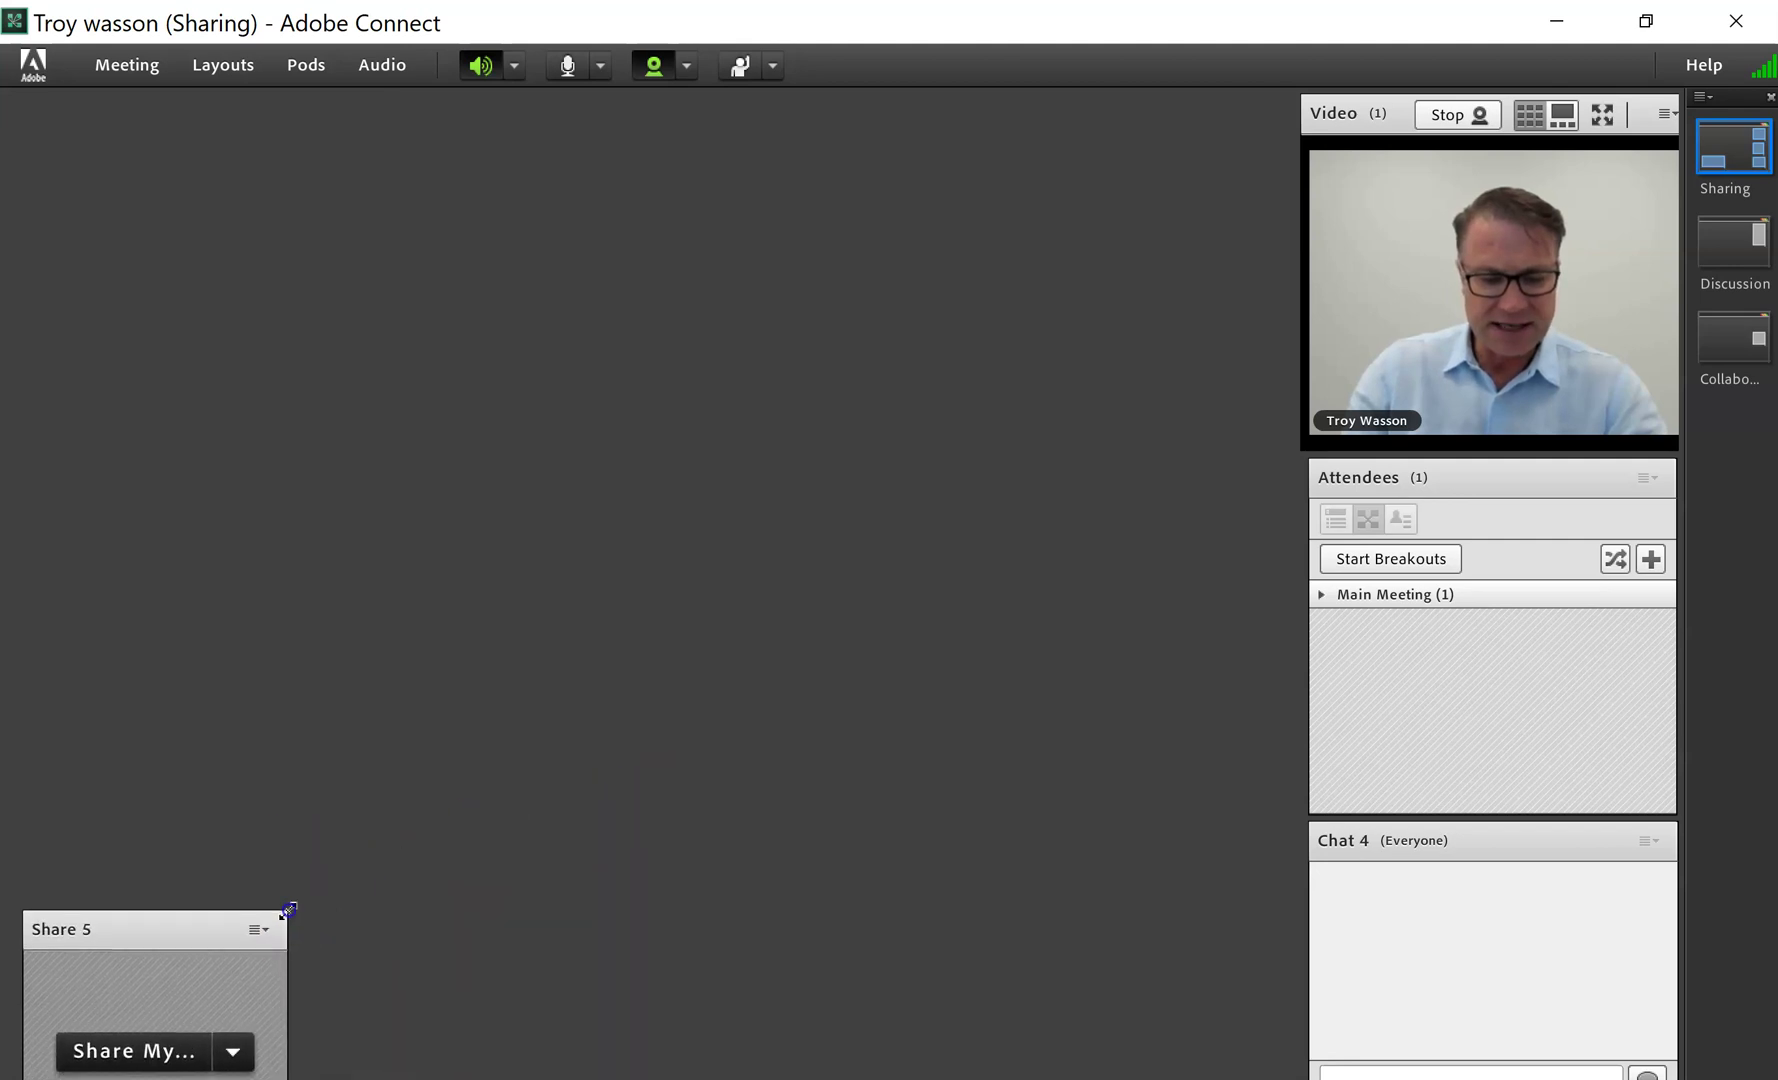
- Maximize the Share 5 pod so that it covers the other pods
click(272, 931)
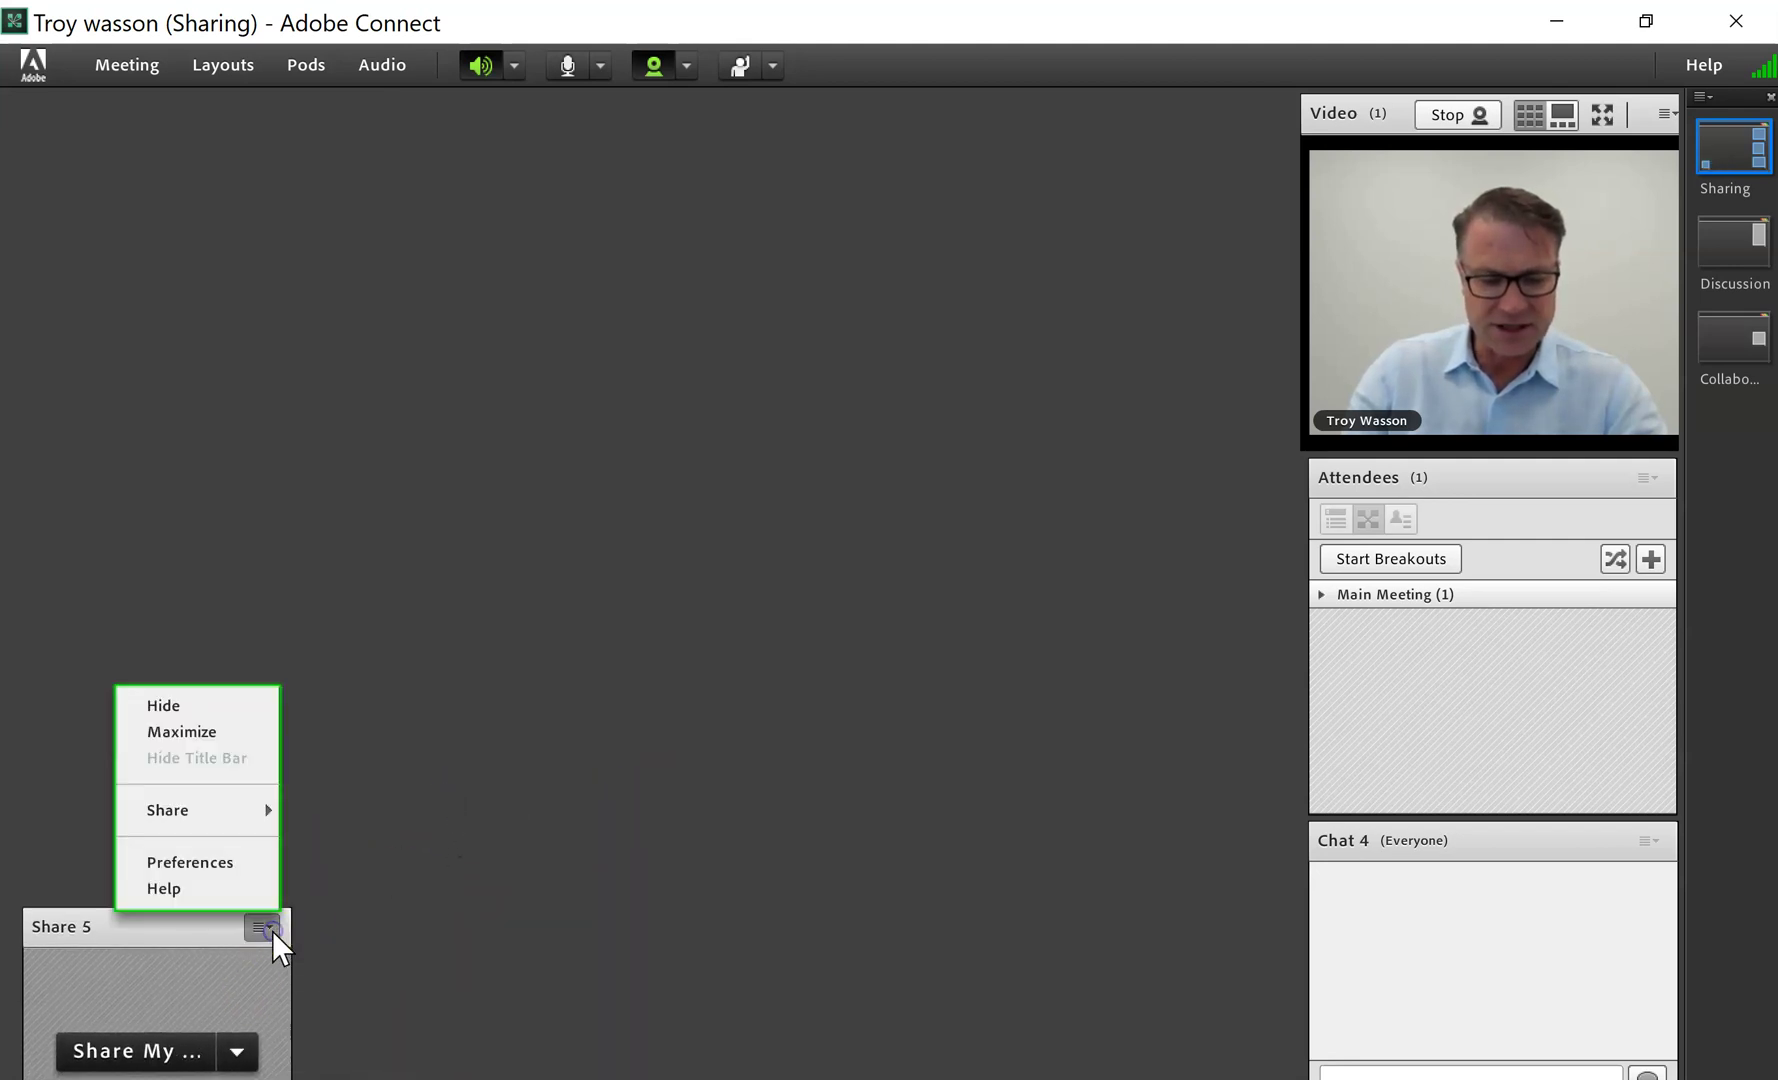
click(203, 740)
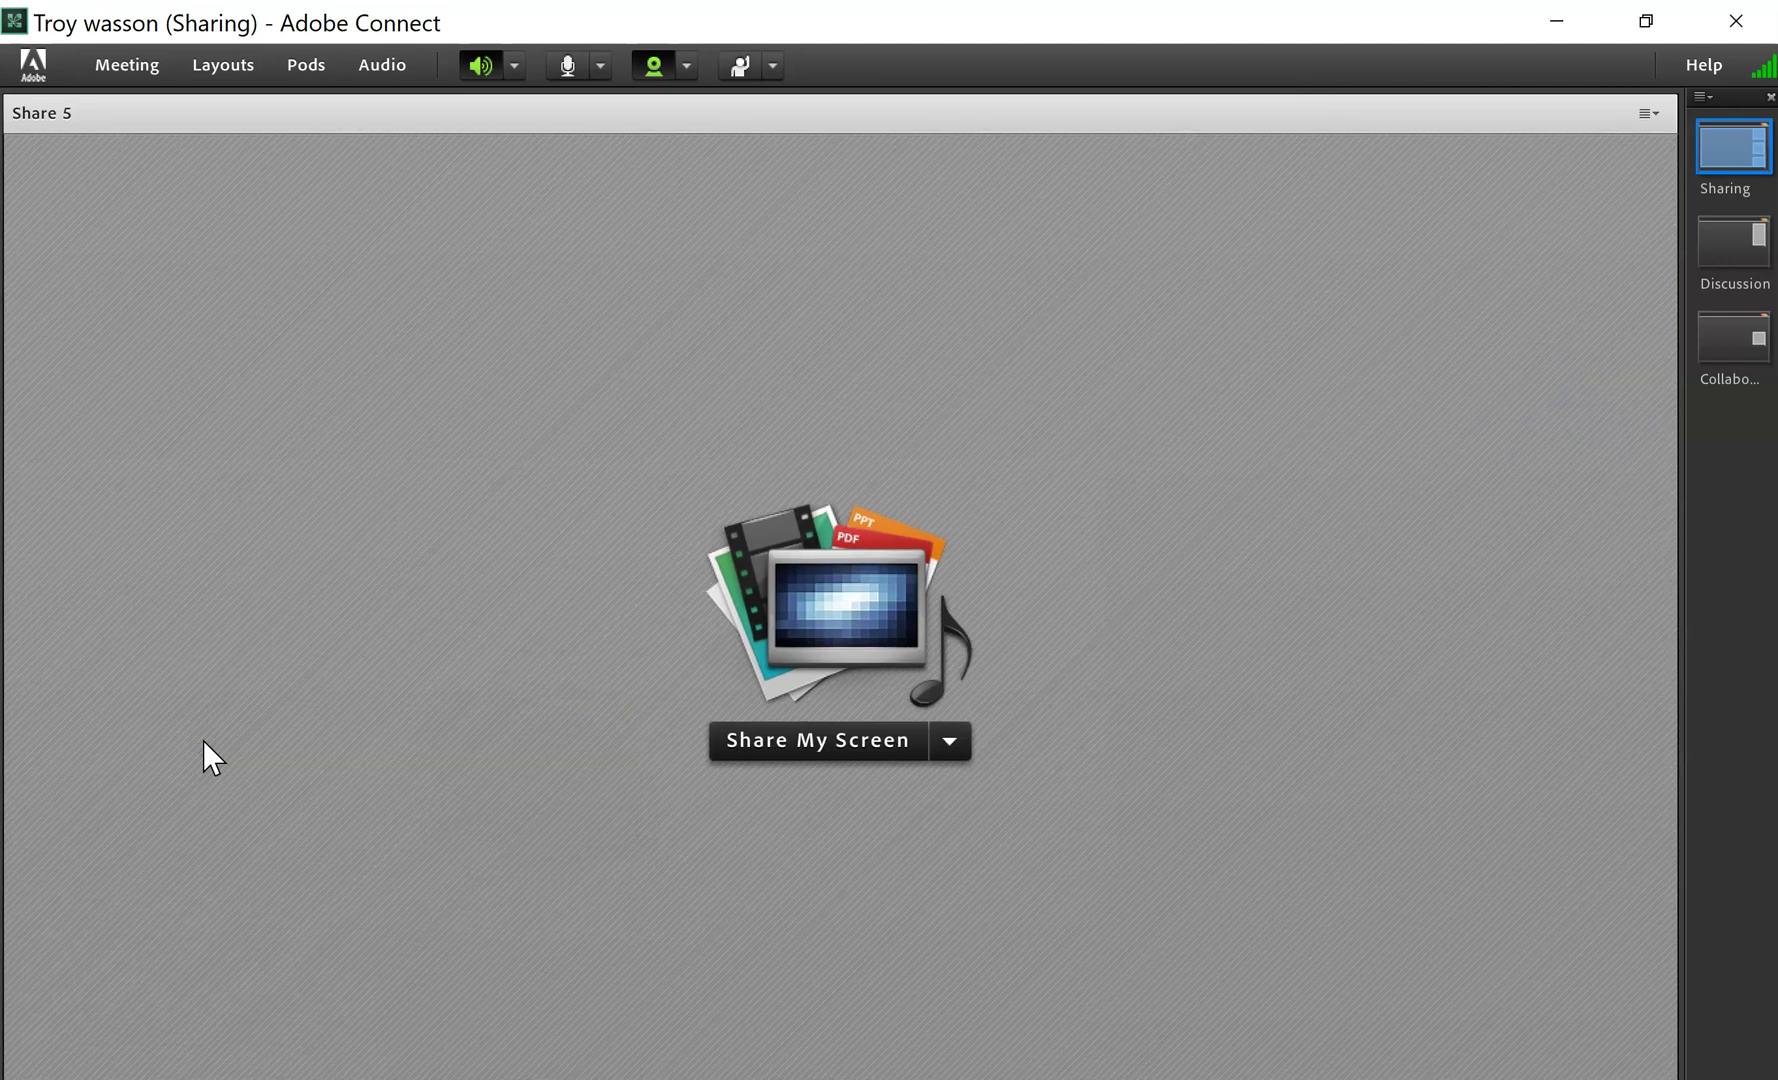
click(1645, 114)
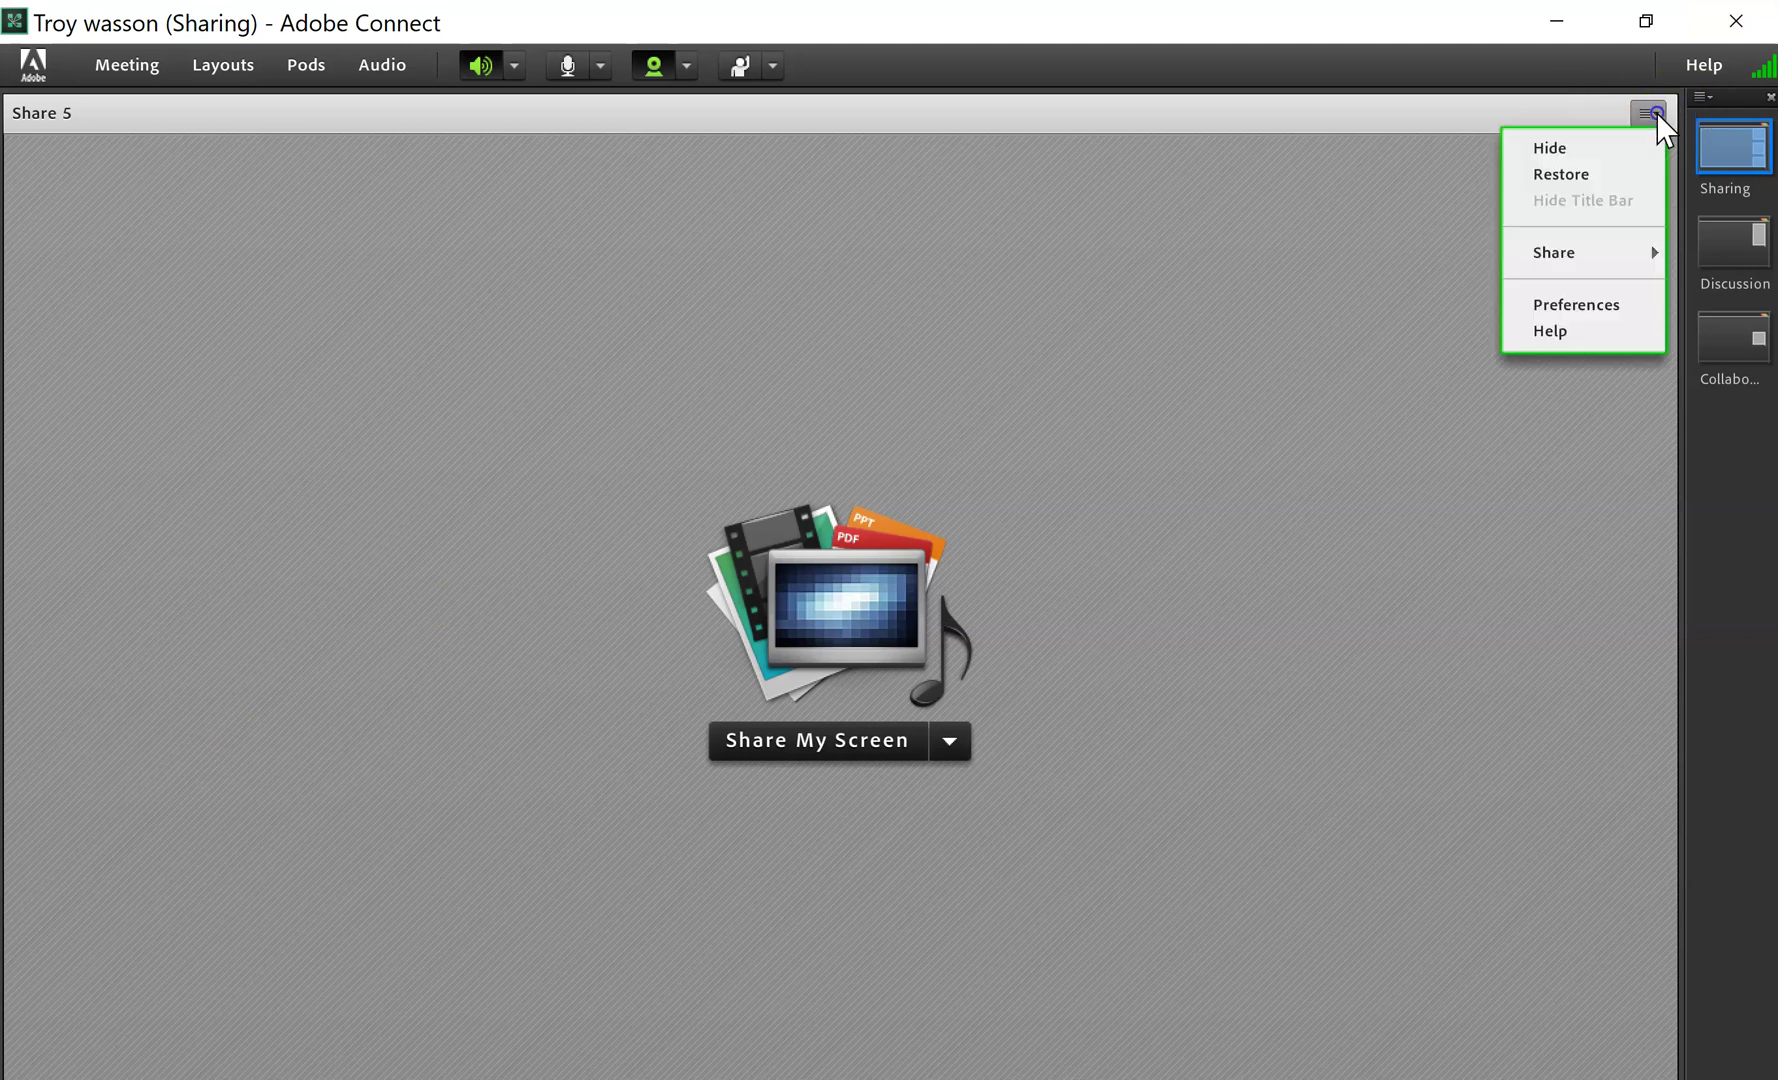
click(1349, 113)
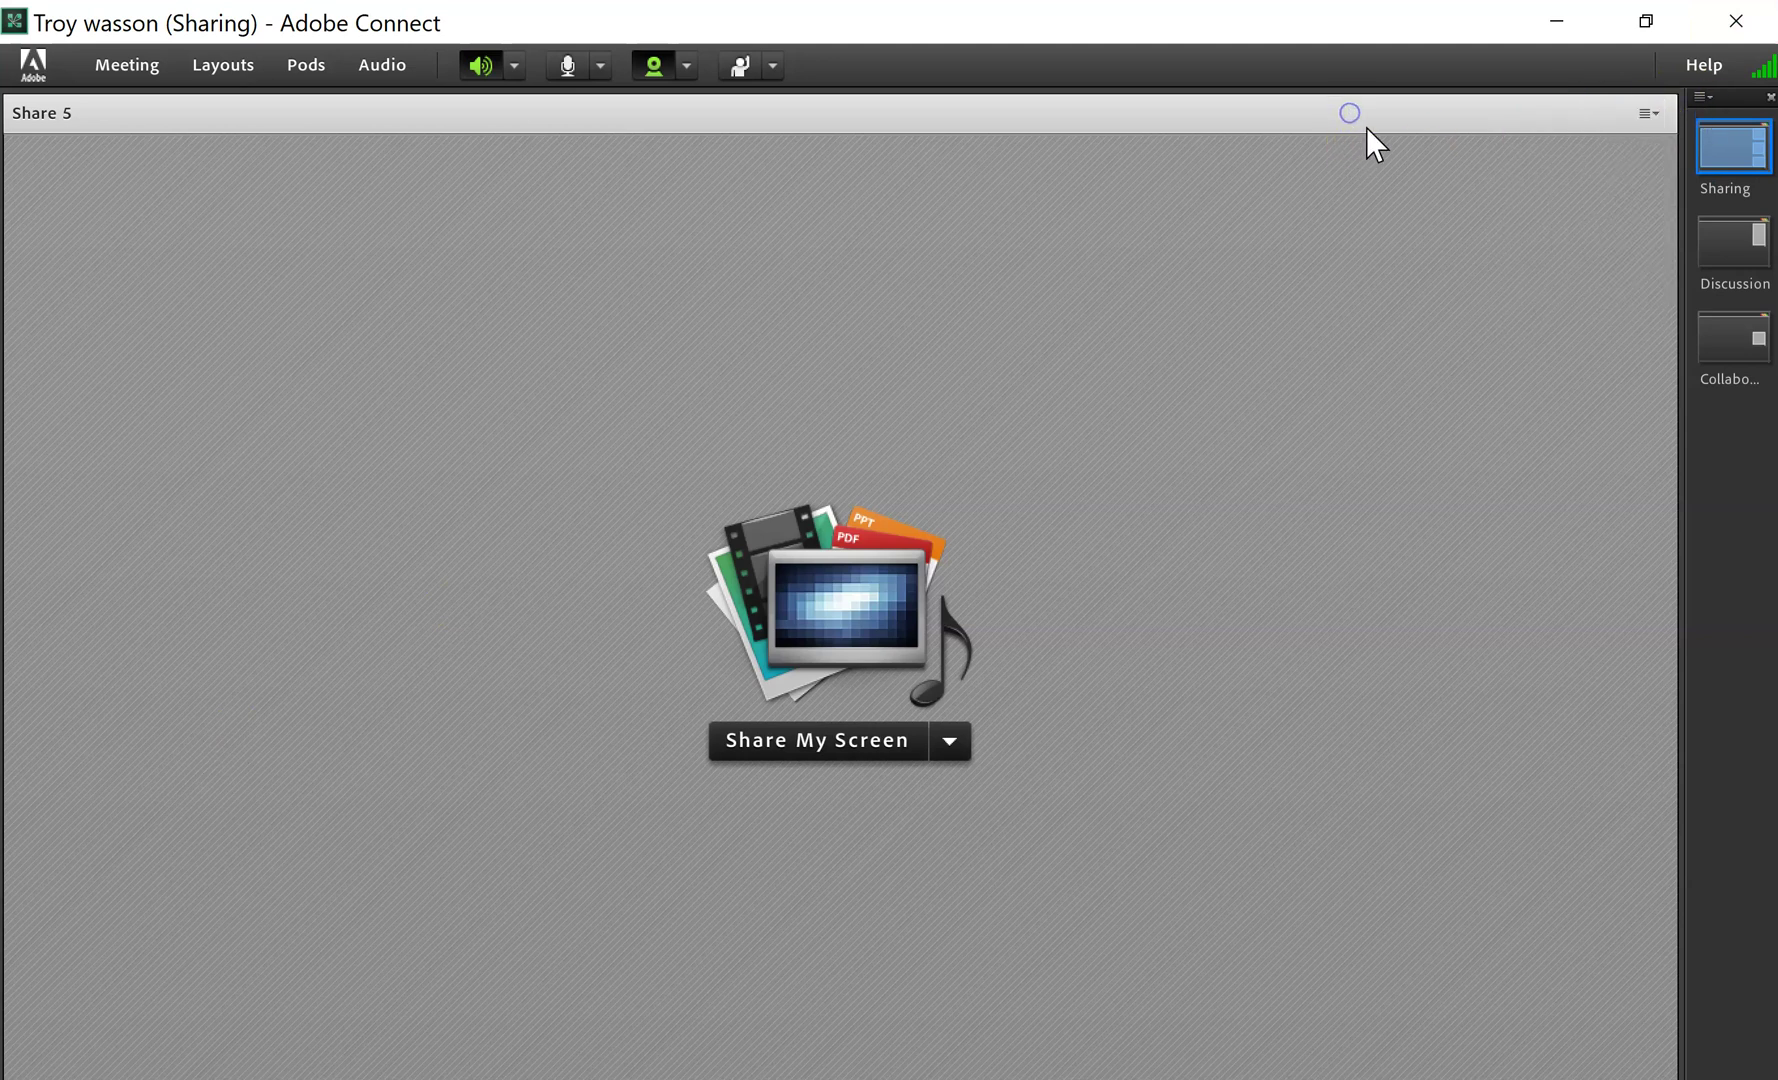
- Hide the maximized Share 5 pod and bring the same pod back into the meeting
click(1655, 114)
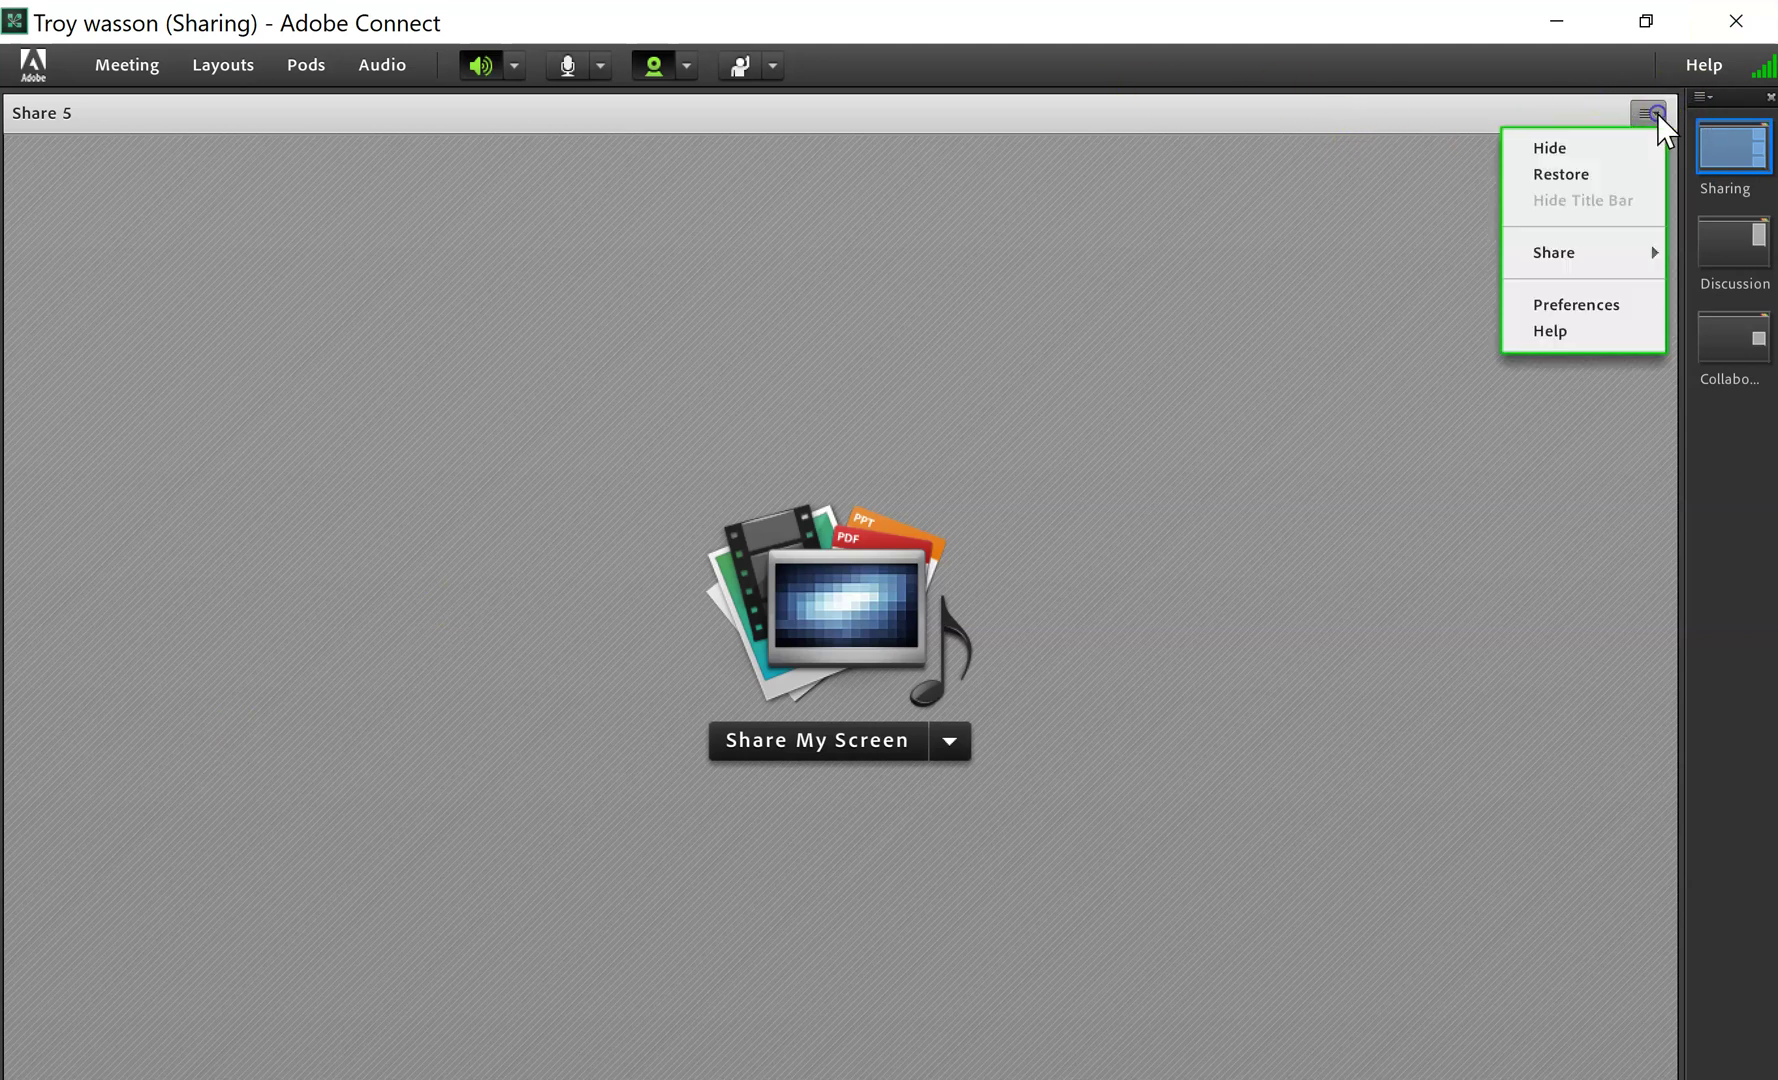
click(1564, 150)
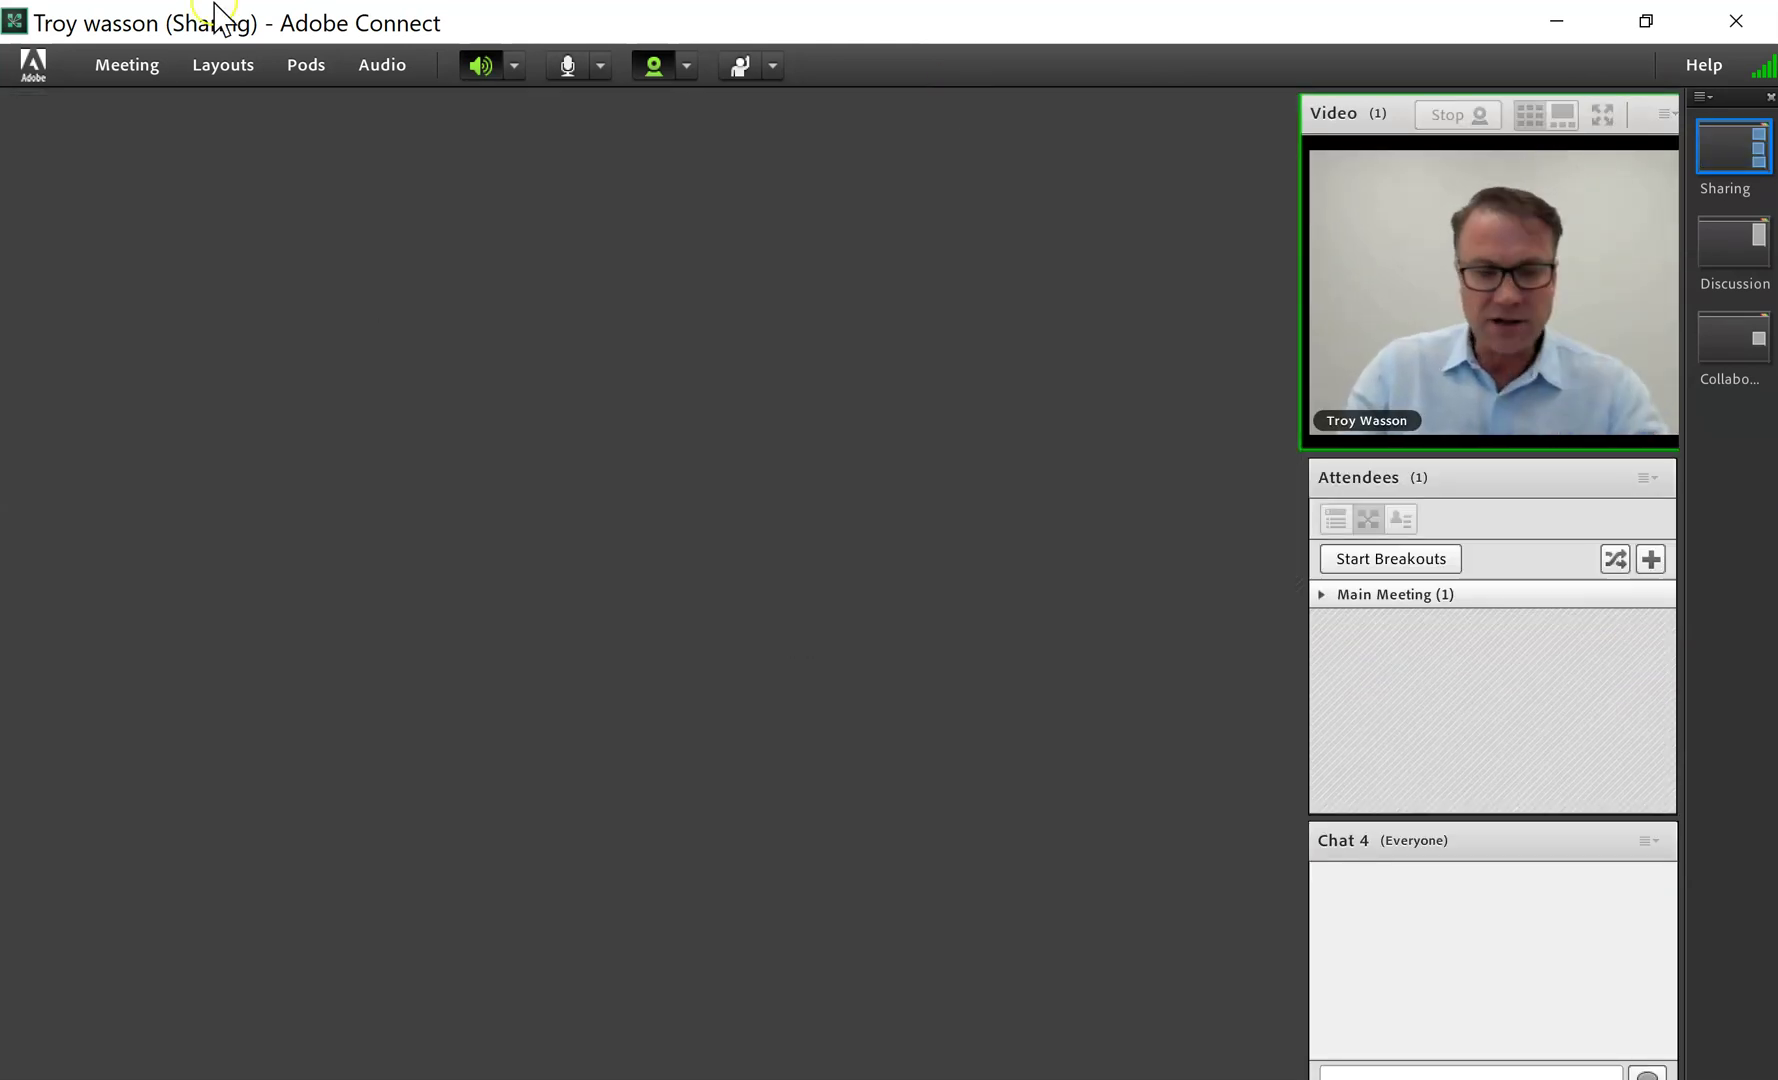
click(229, 64)
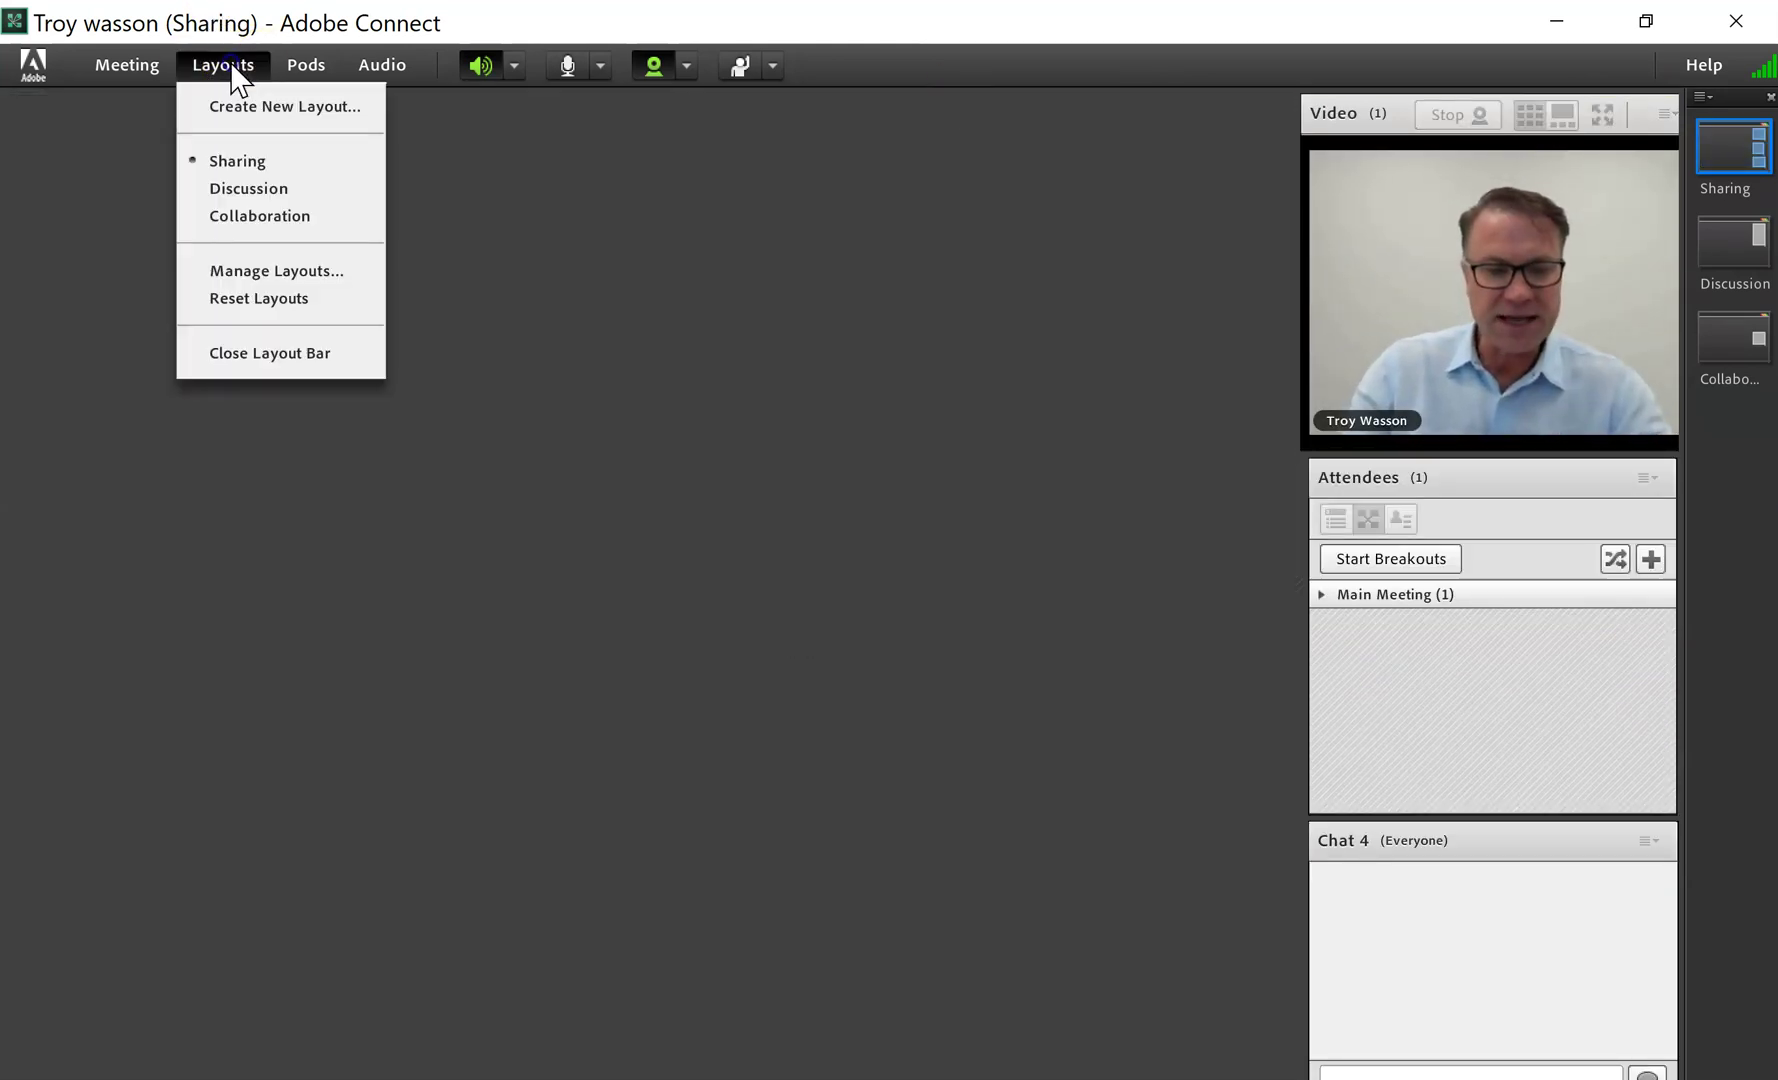
click(310, 68)
mouse_move(333, 111)
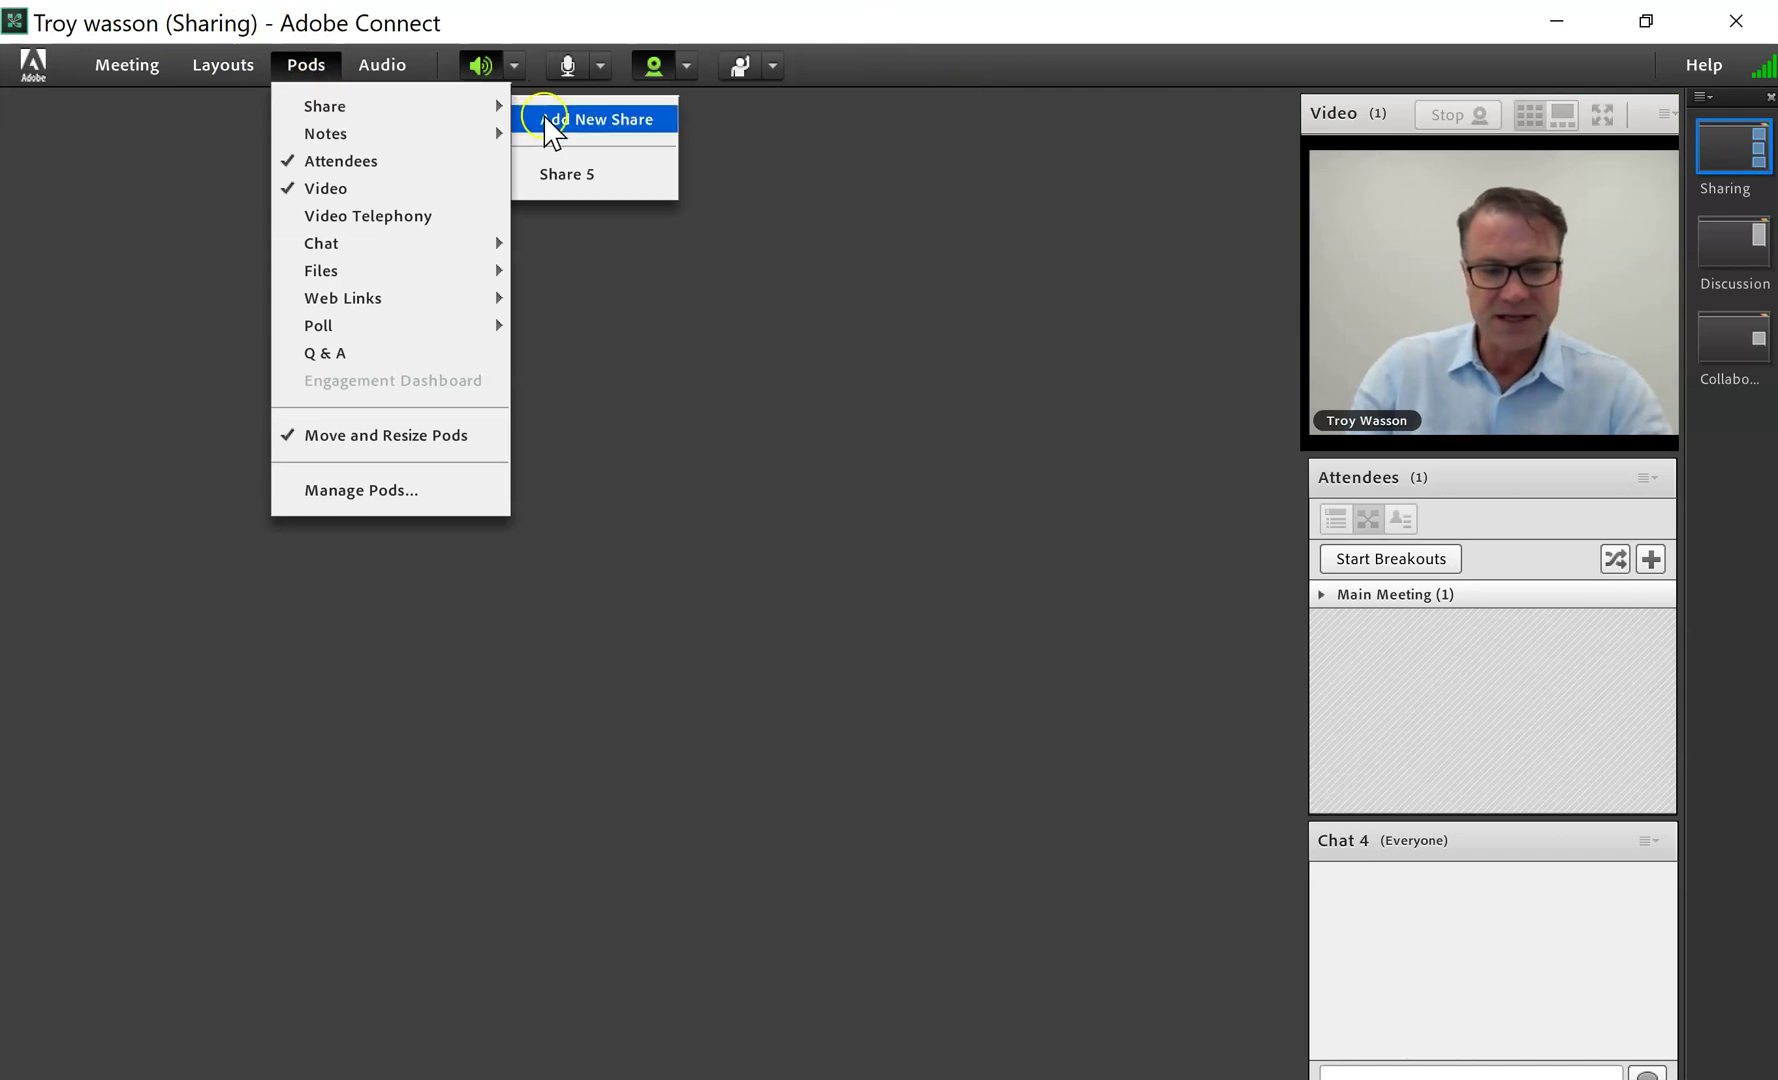
click(575, 175)
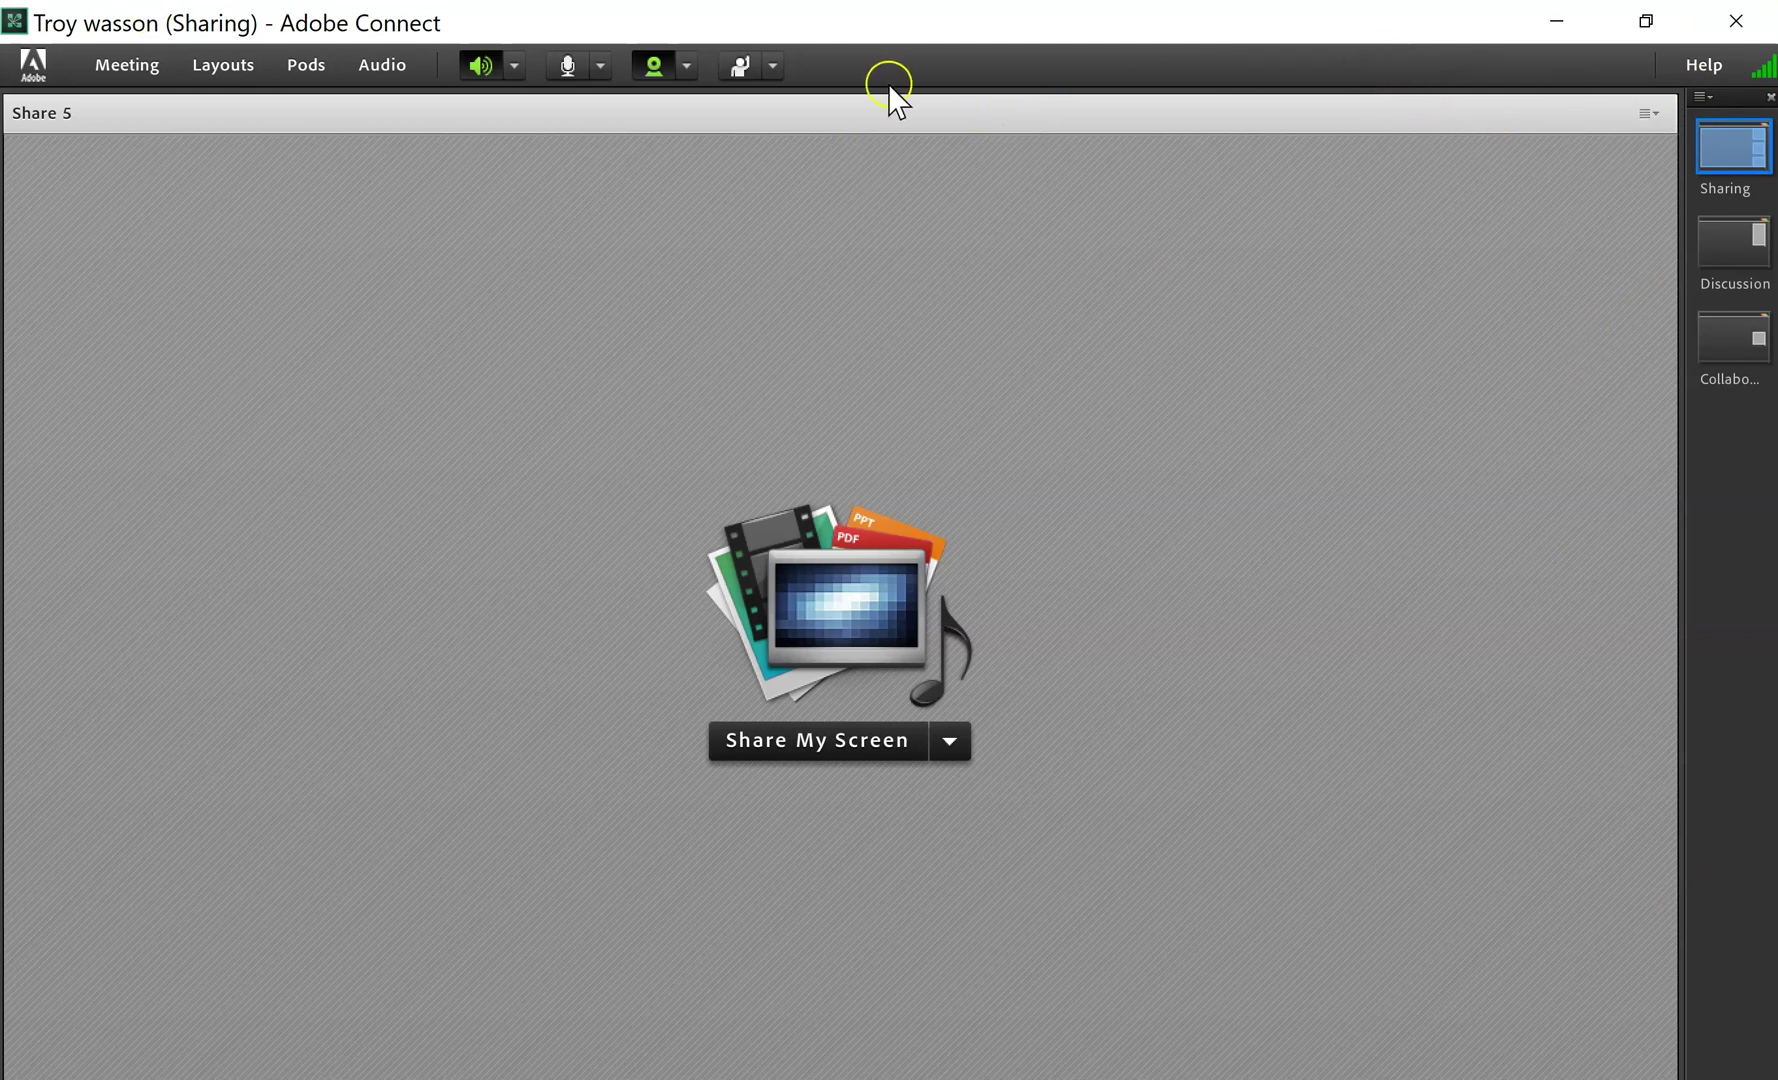
- Hide the Share 5 pod
click(1650, 110)
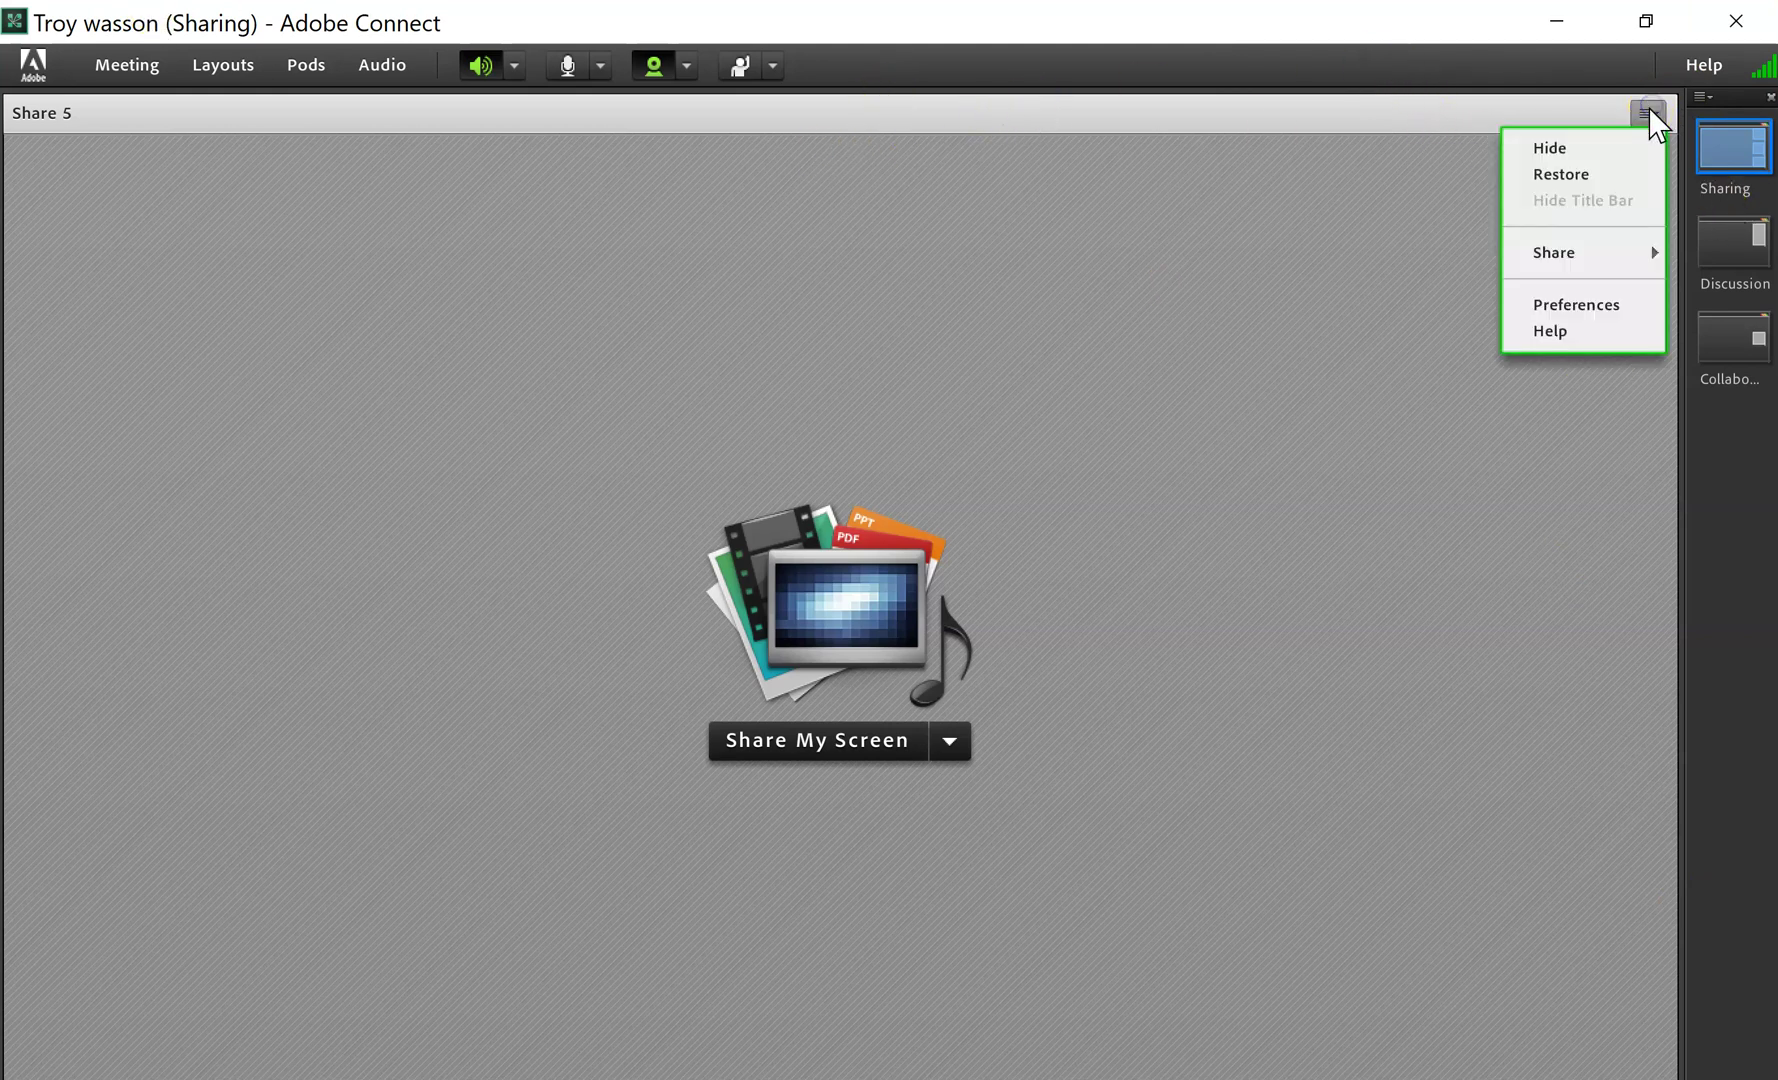
click(1581, 150)
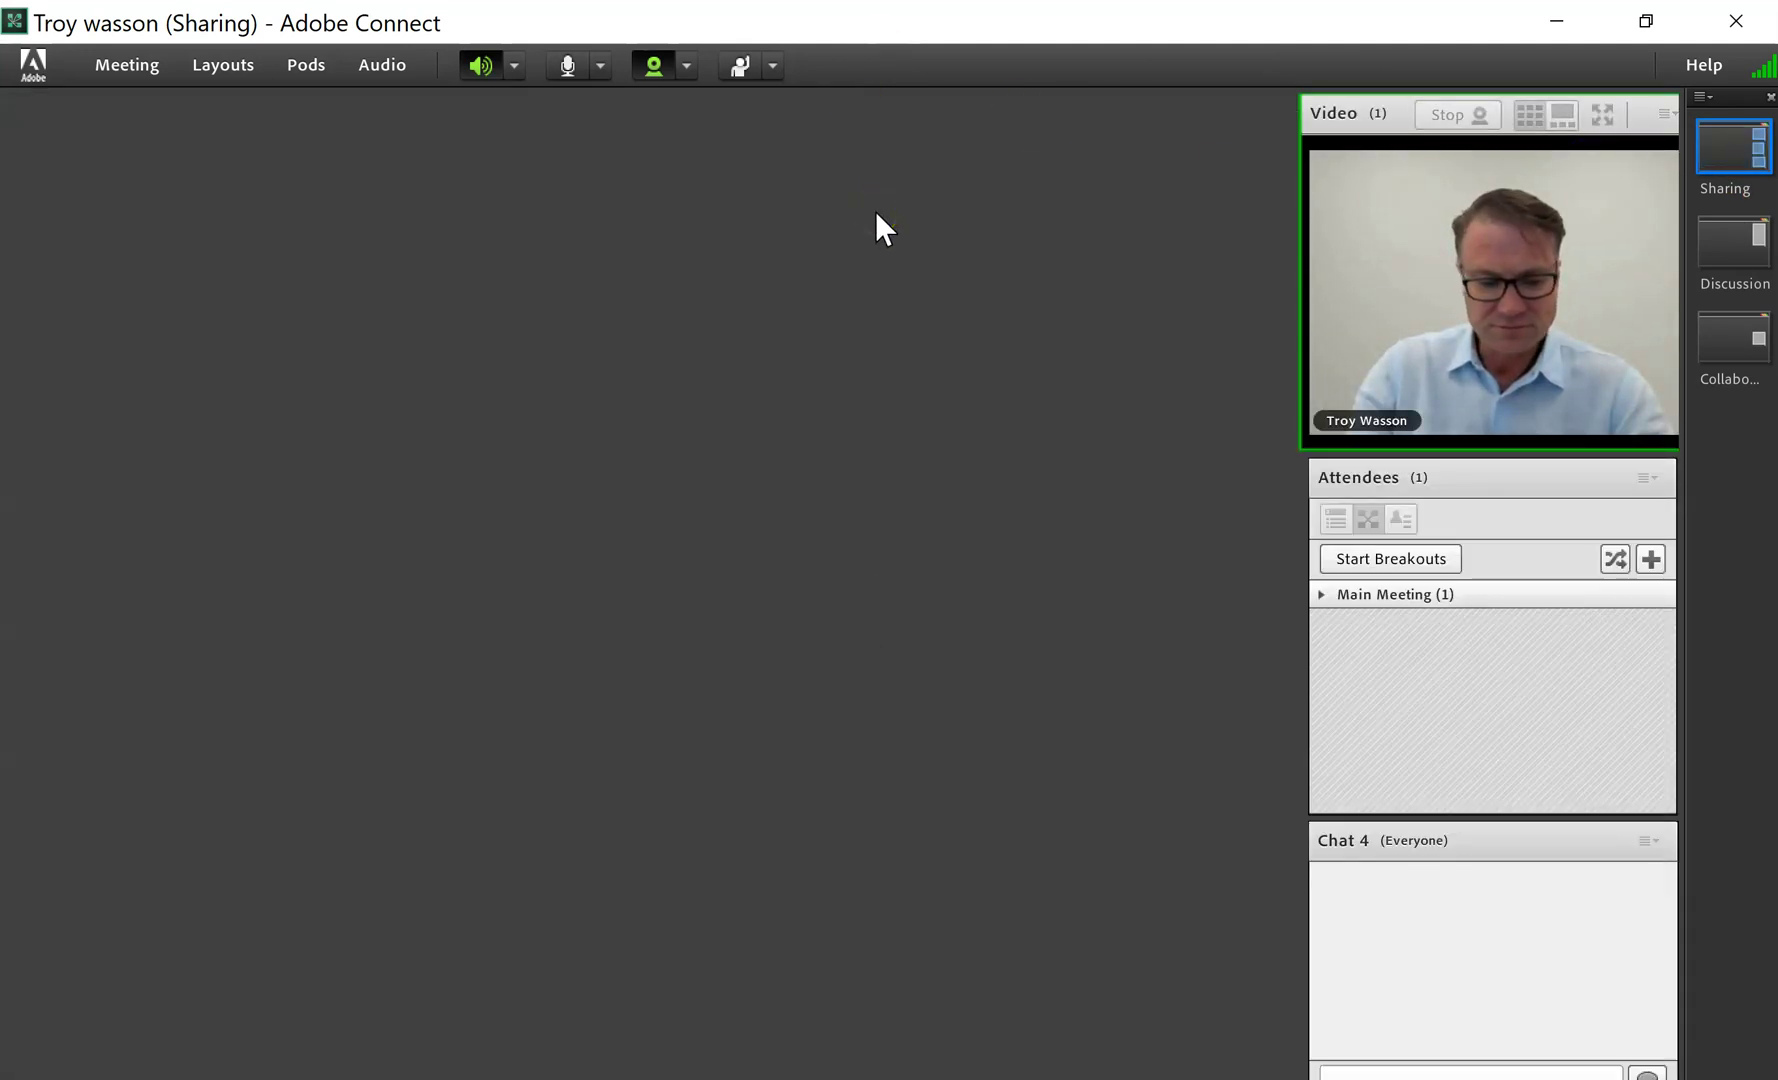
- Add a new Share pod to the Sharing layout and nudge it slightly toward the Video pod
click(219, 65)
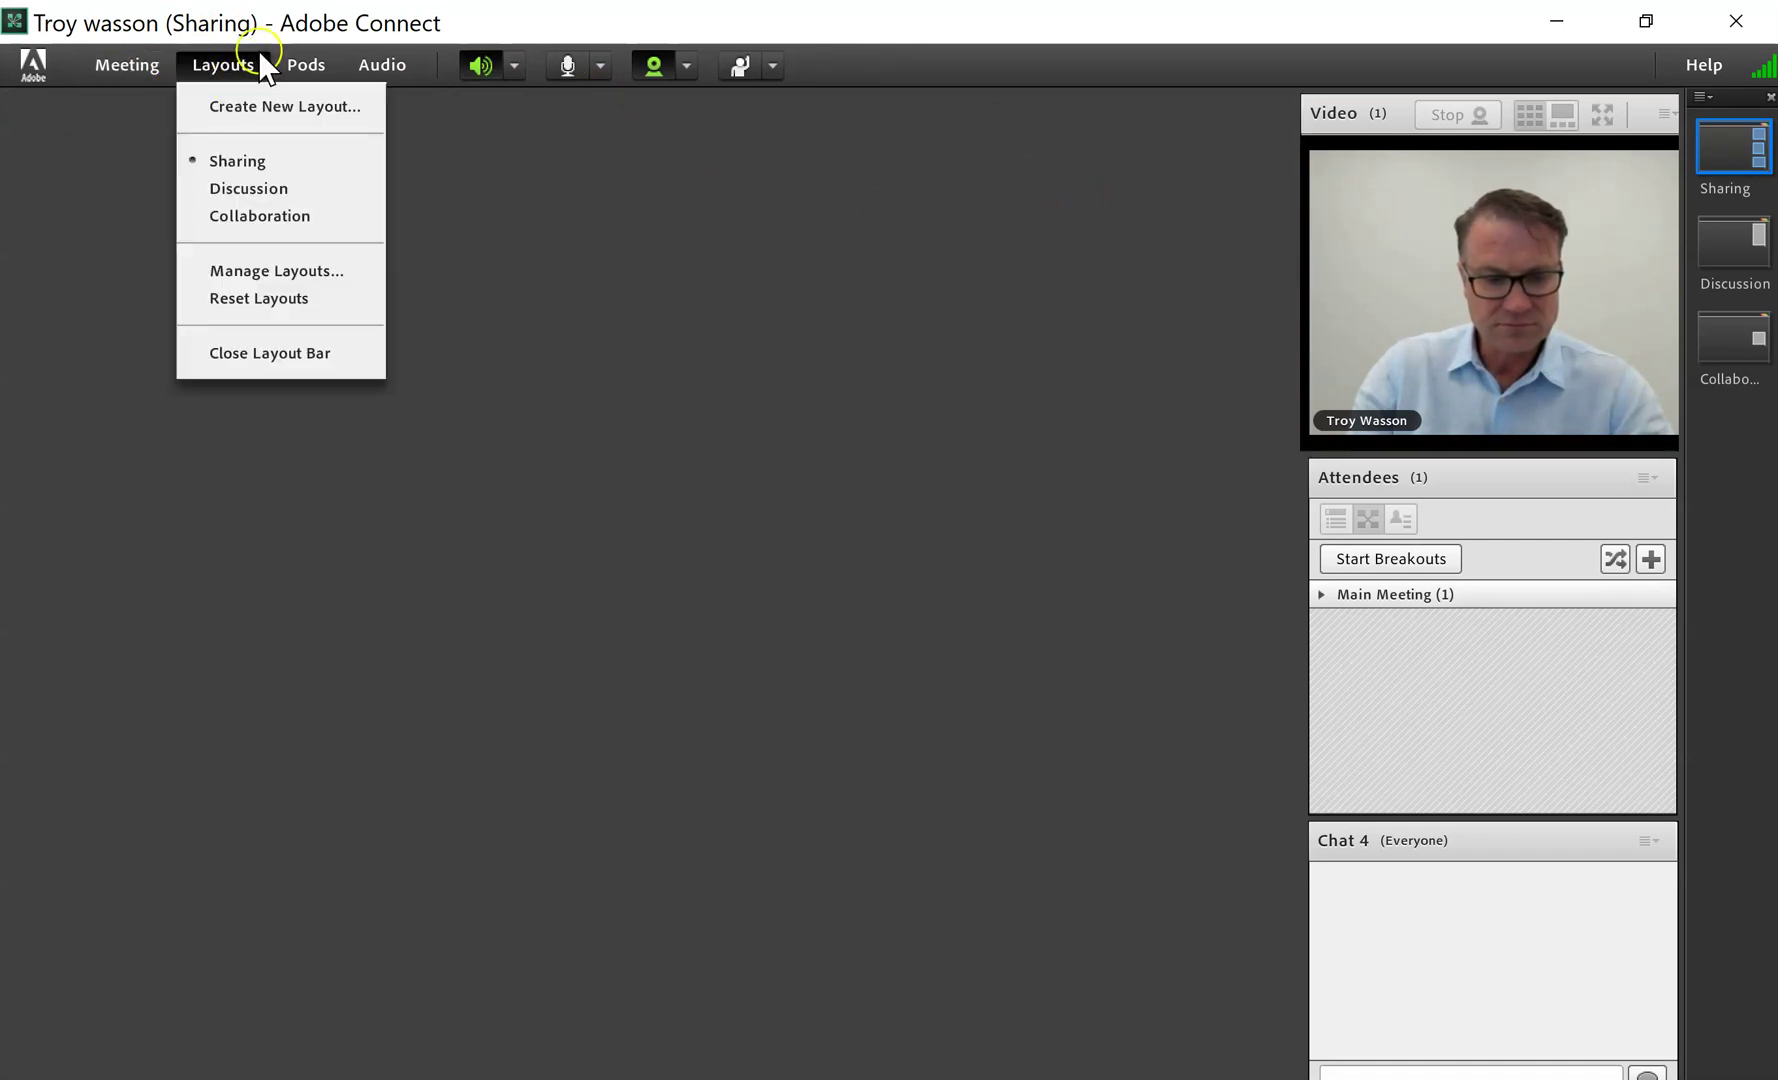
click(258, 160)
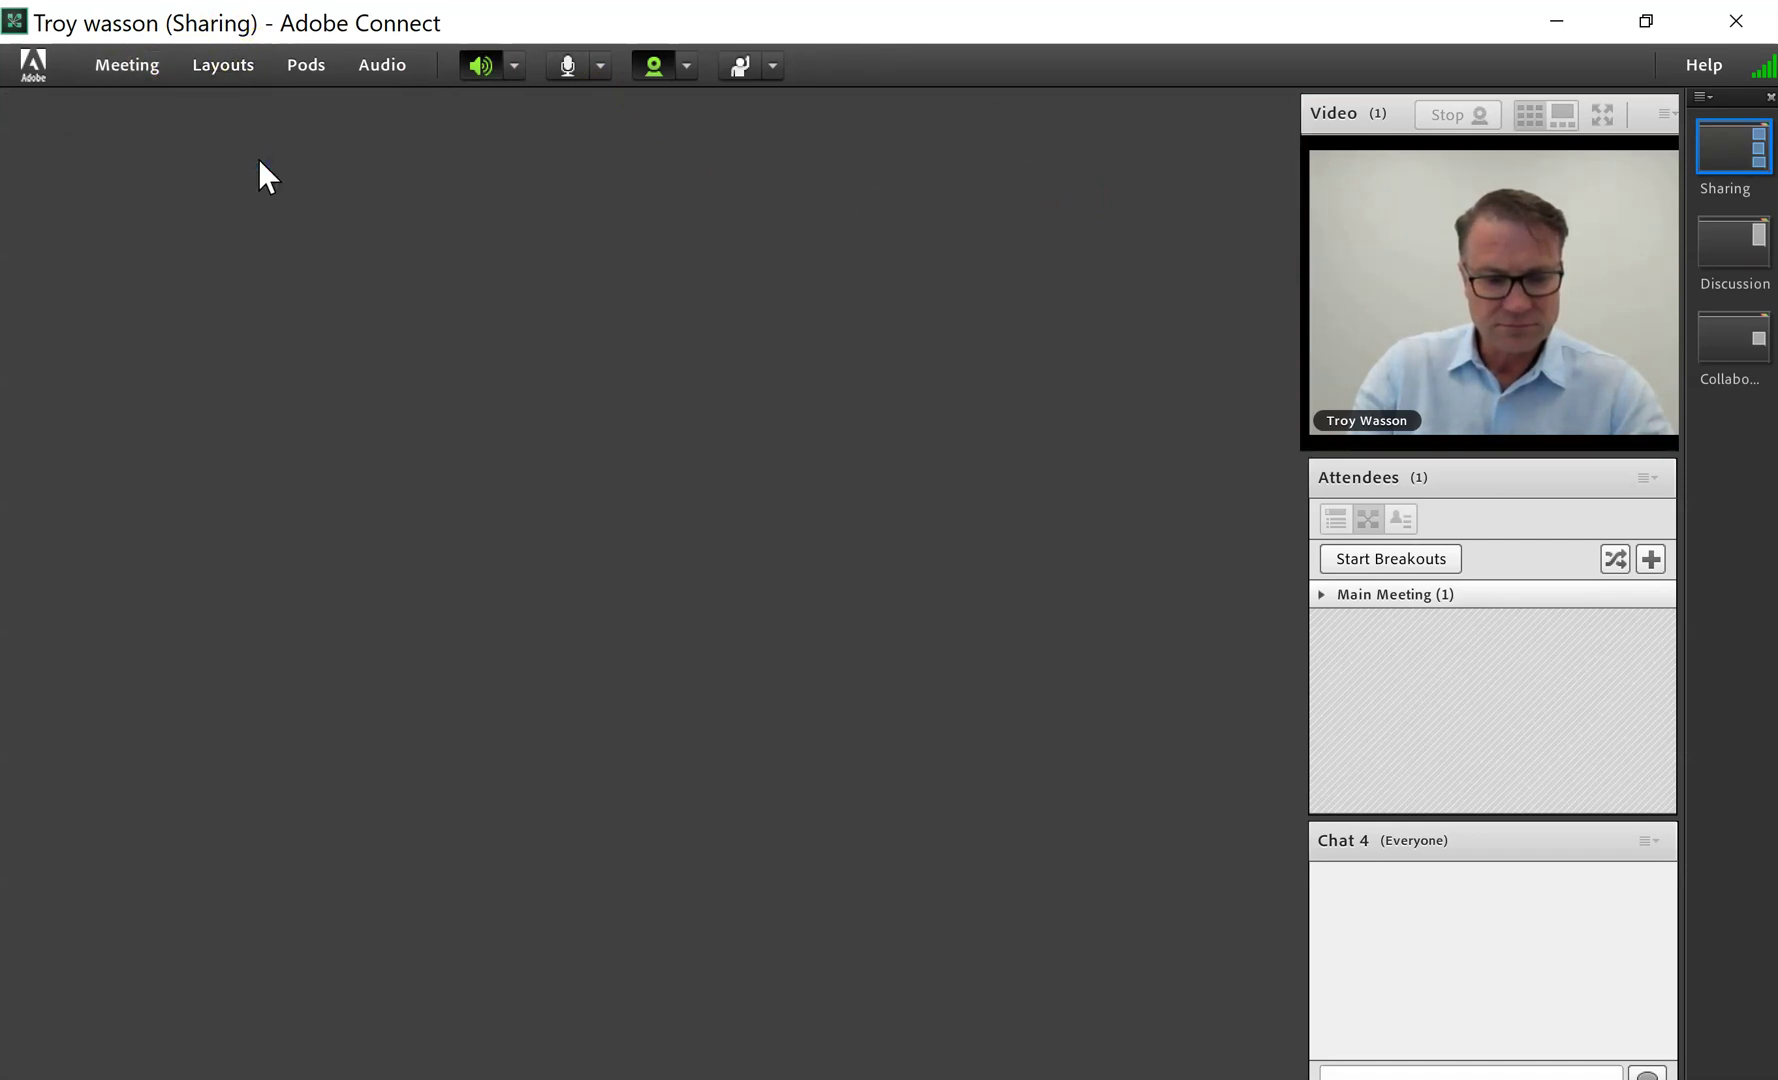
click(200, 77)
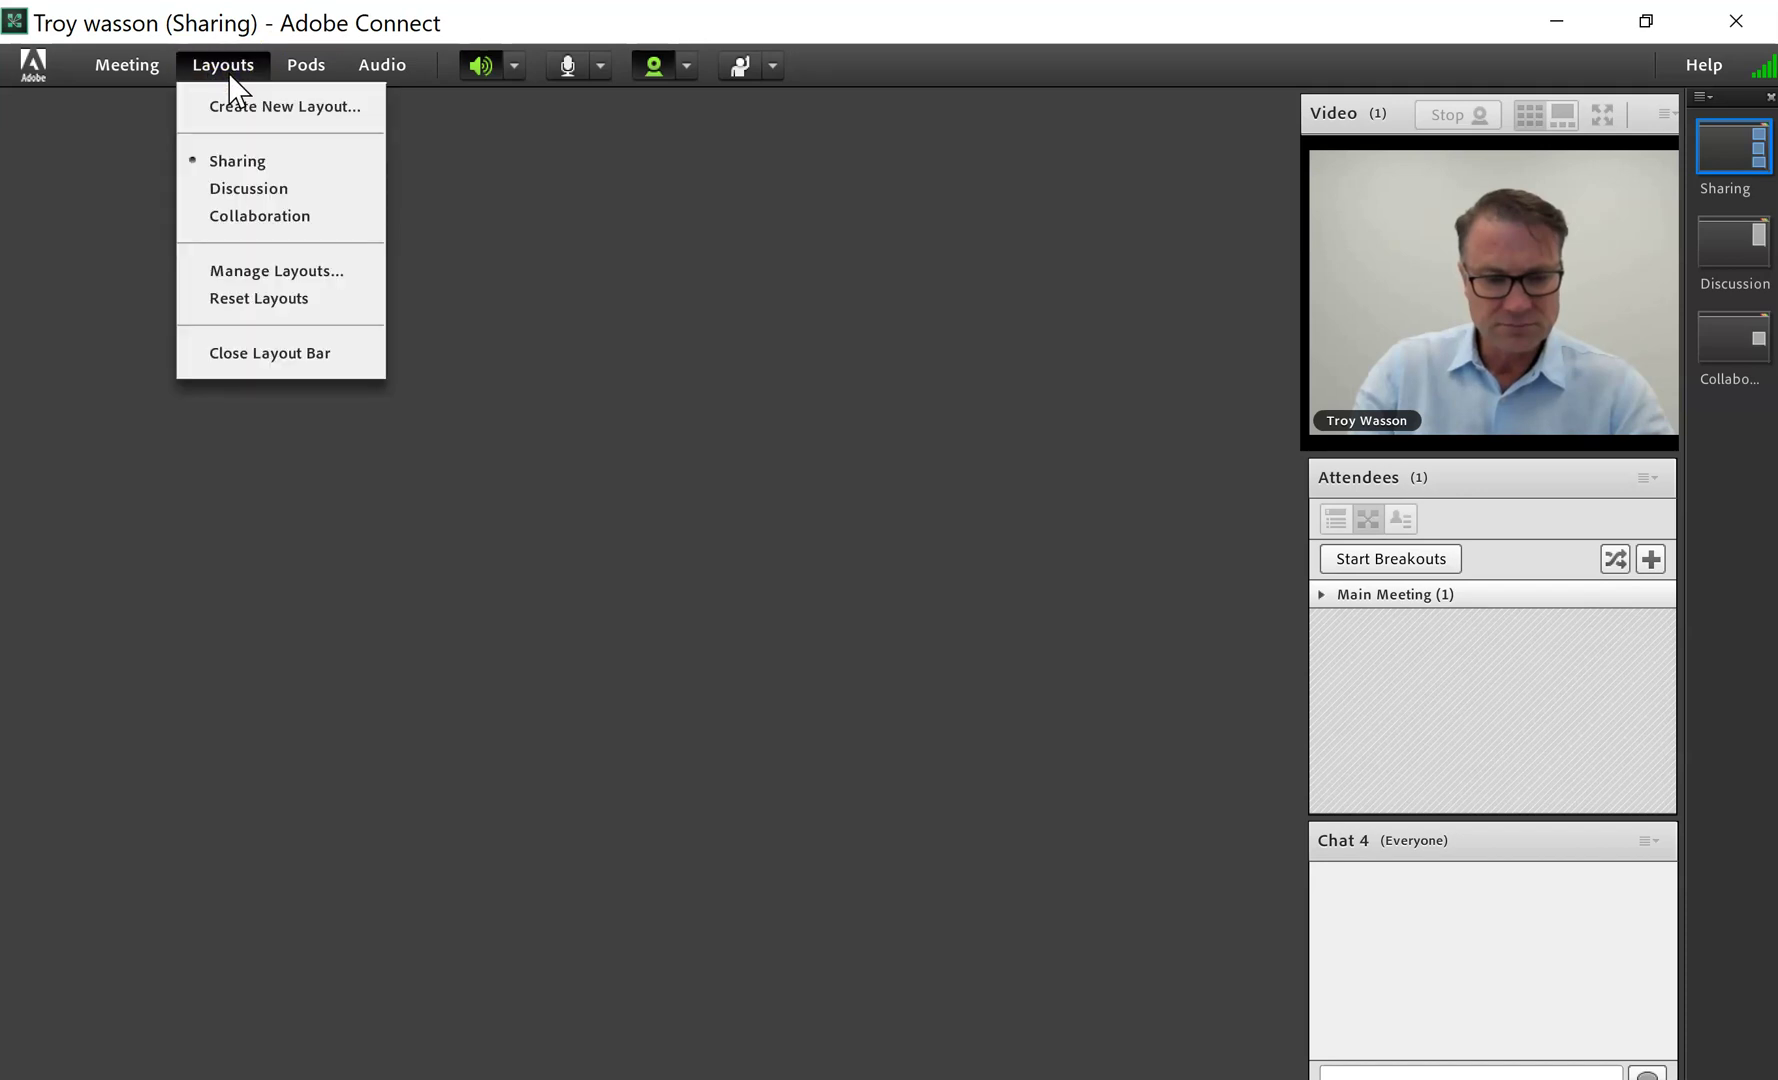
click(303, 66)
click(305, 106)
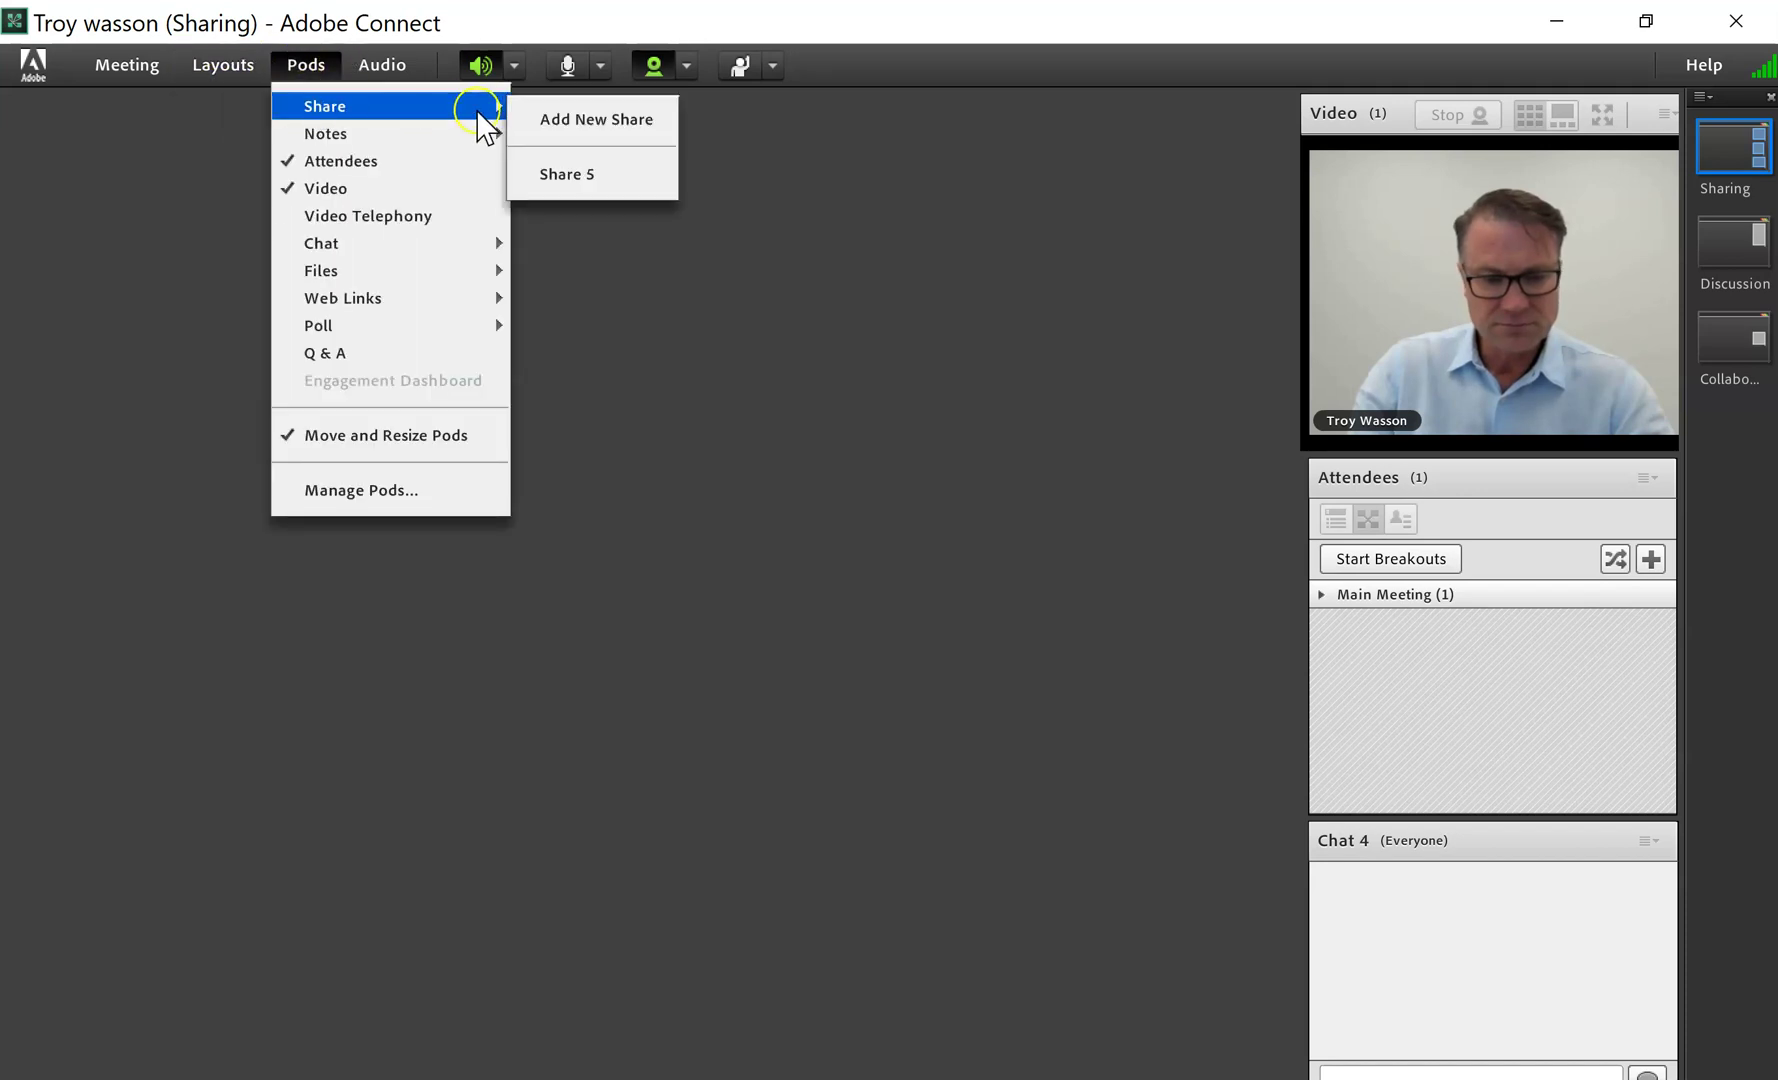
click(572, 119)
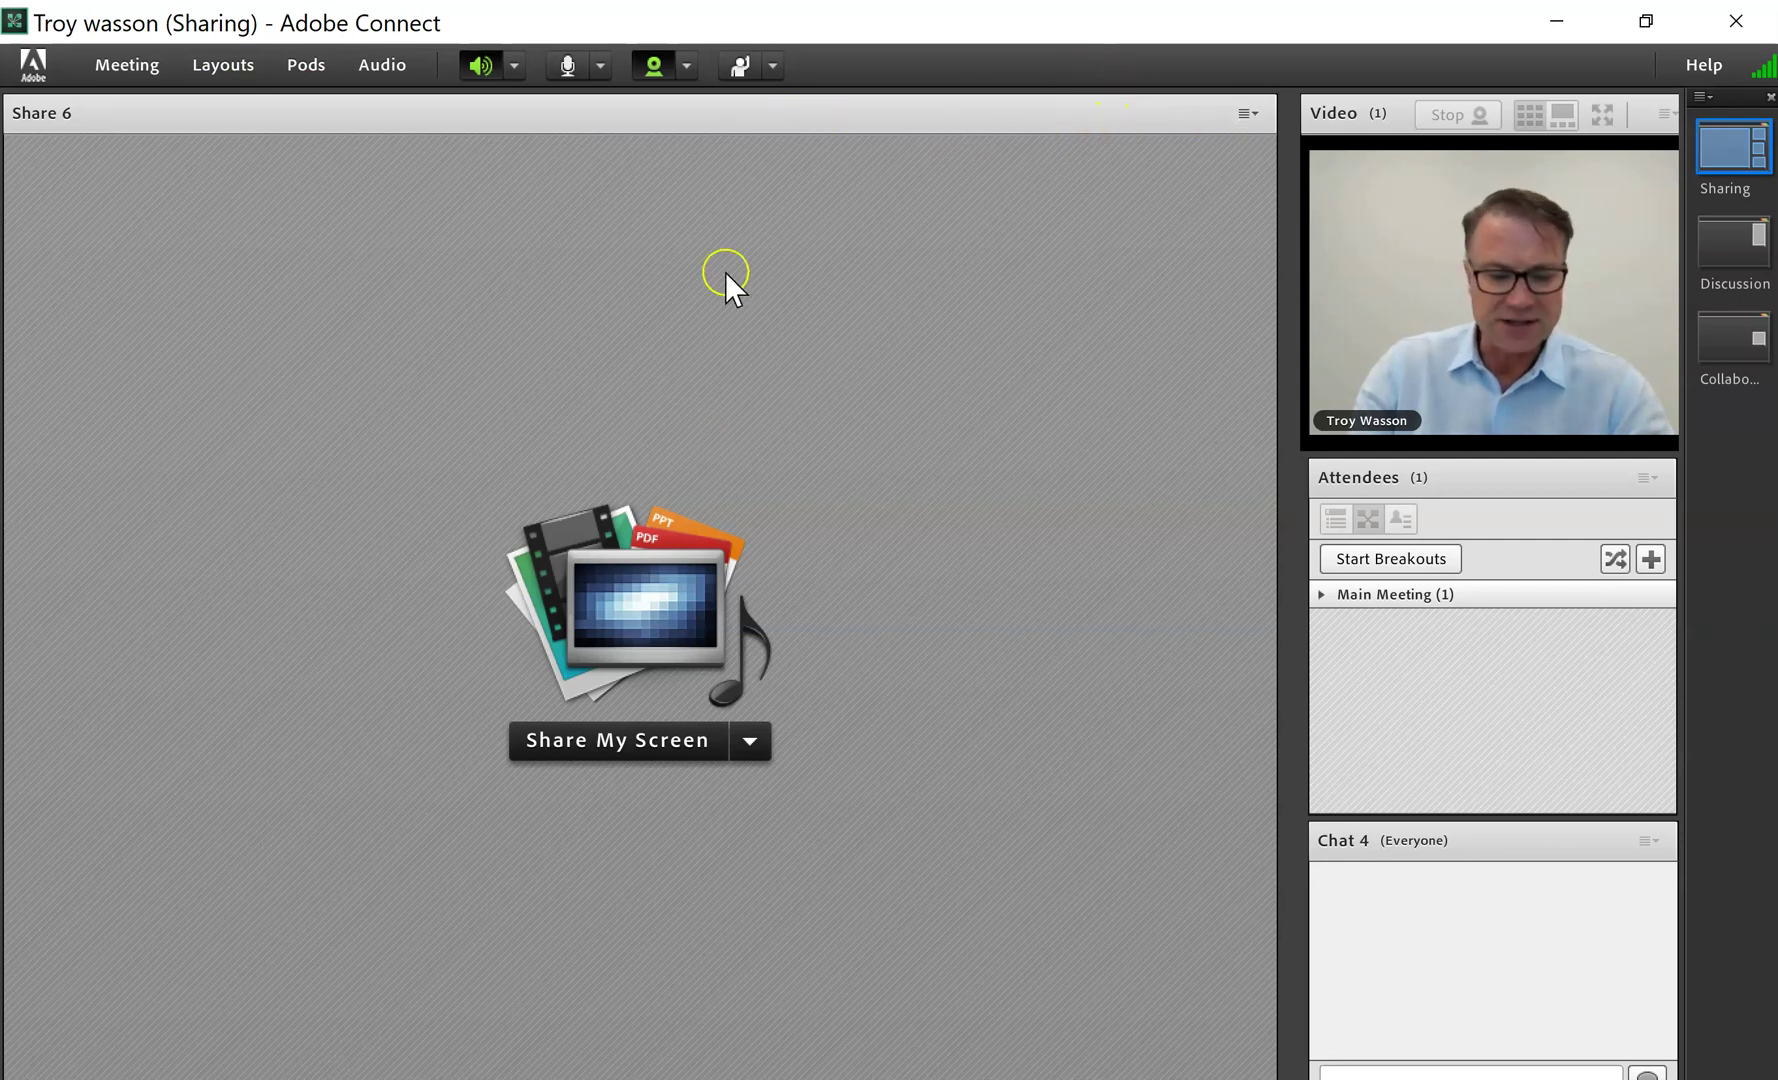
mouse_move(981, 115)
mouse_down()
mouse_move(1013, 115)
mouse_move(994, 112)
mouse_up()
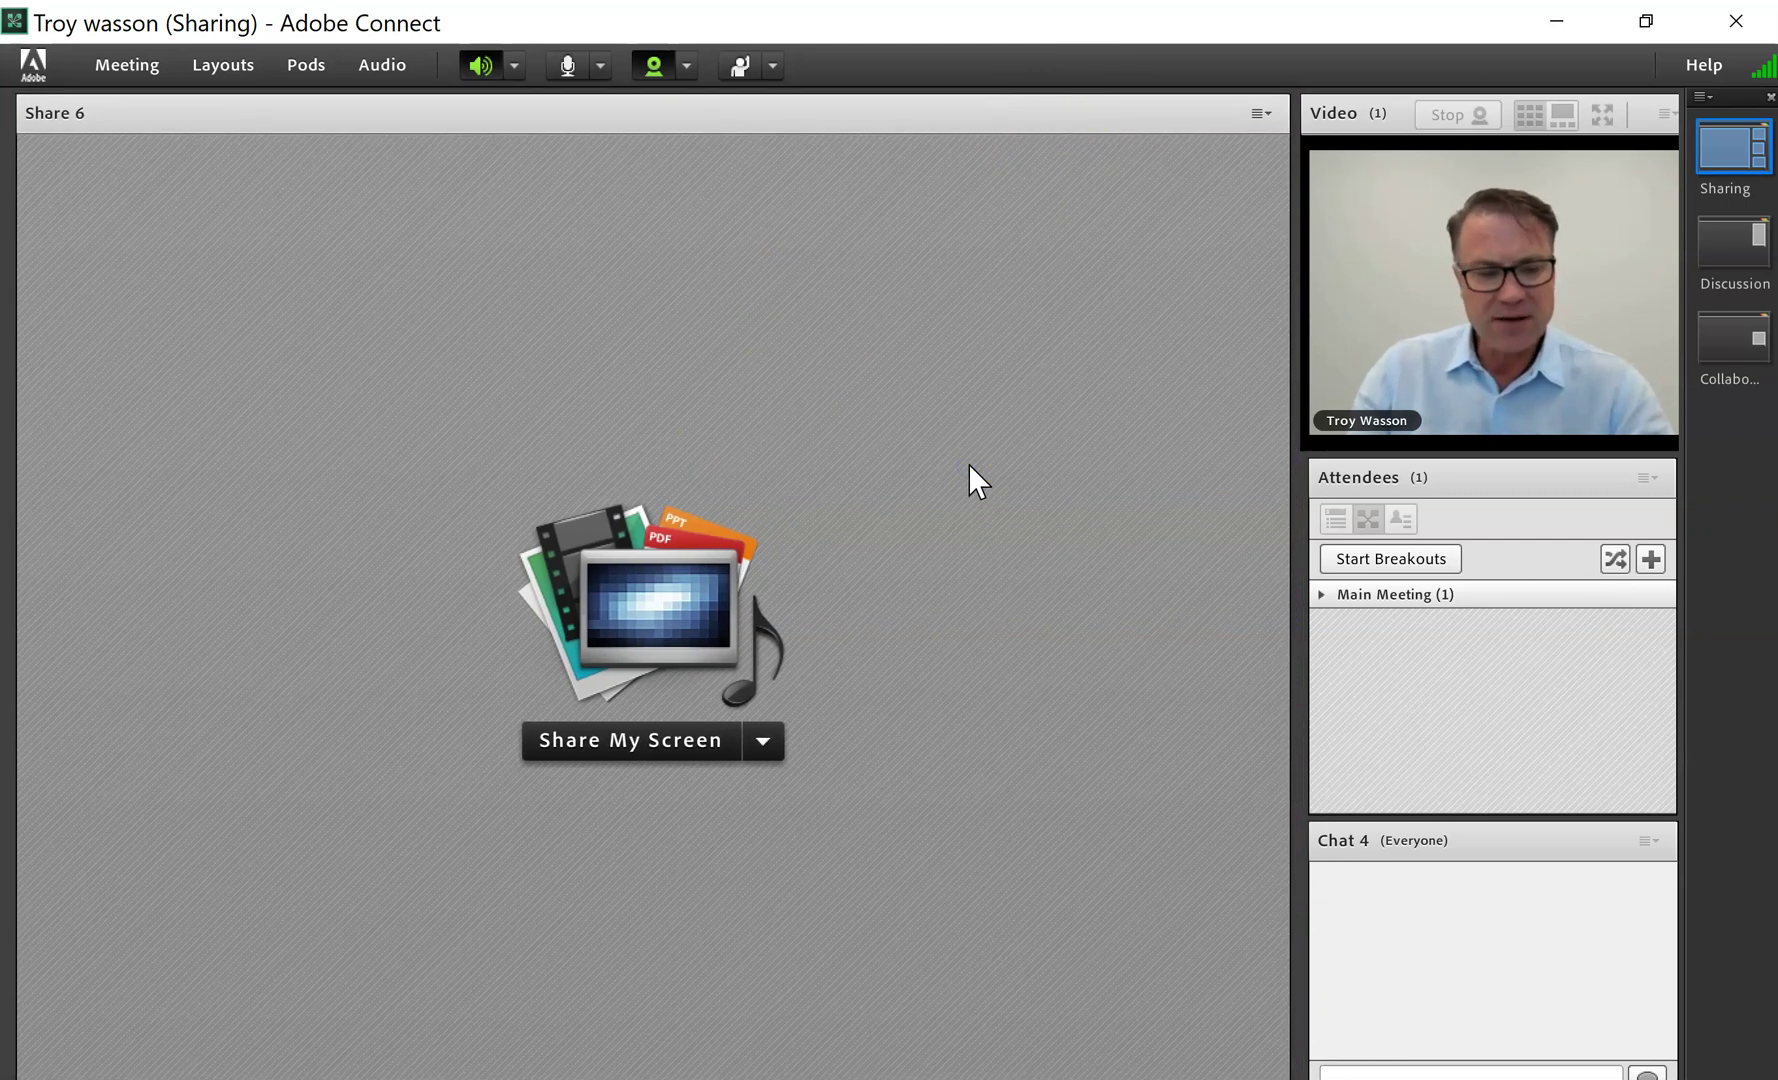
- Add a new Notes pod to the meeting
click(298, 66)
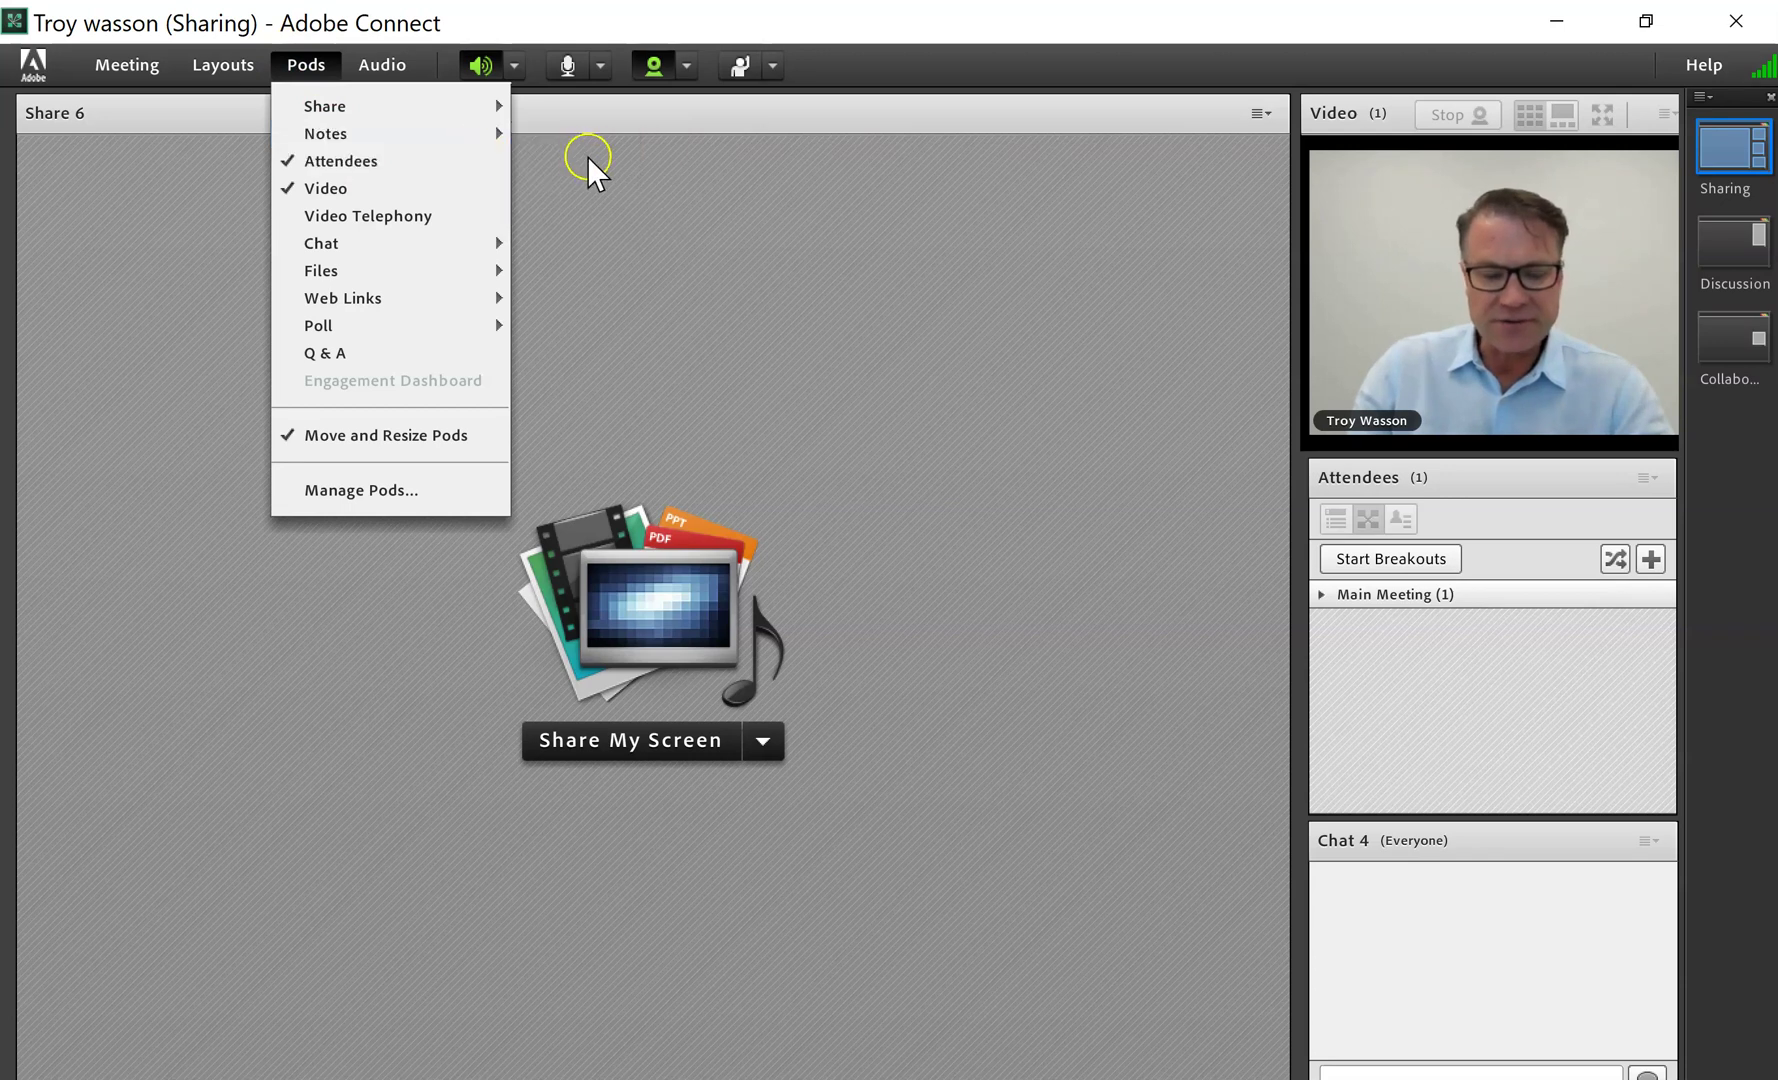
mouse_move(490, 133)
click(610, 204)
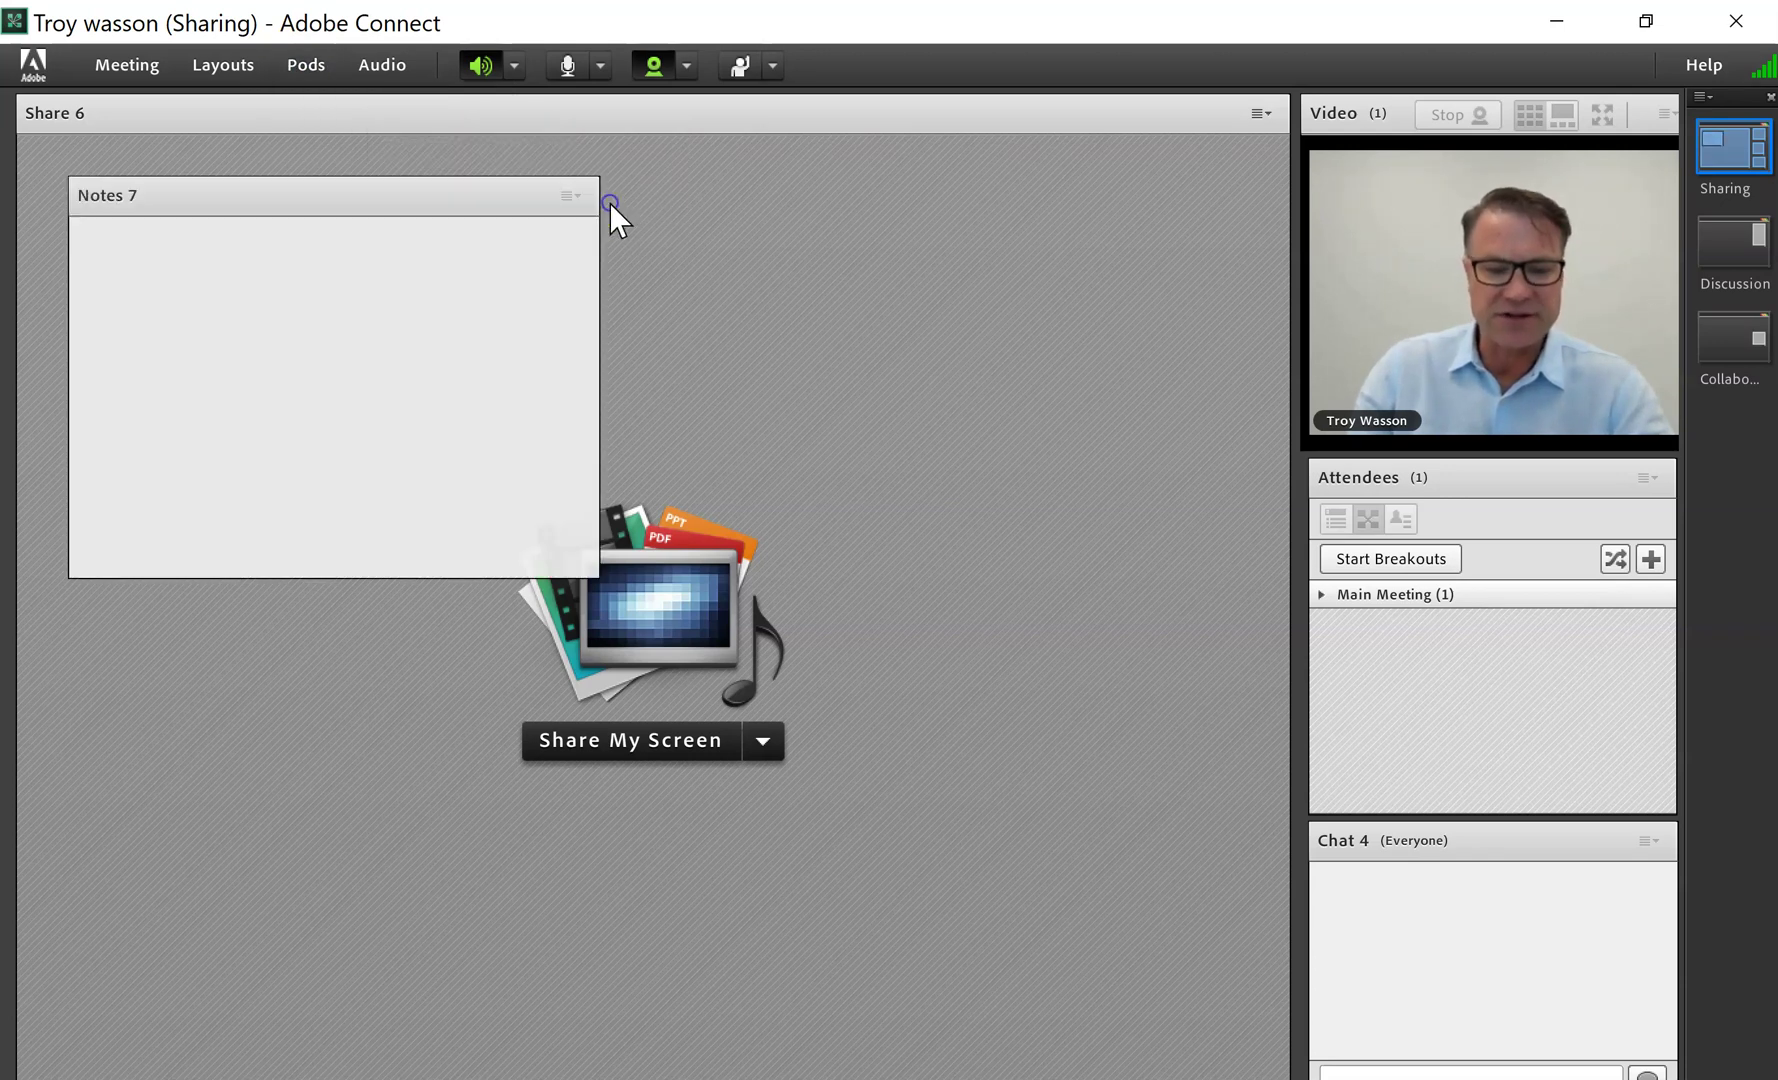
- Enter some sample text such as EJVEQVQ.H in the new Notes pod and erase it
click(156, 292)
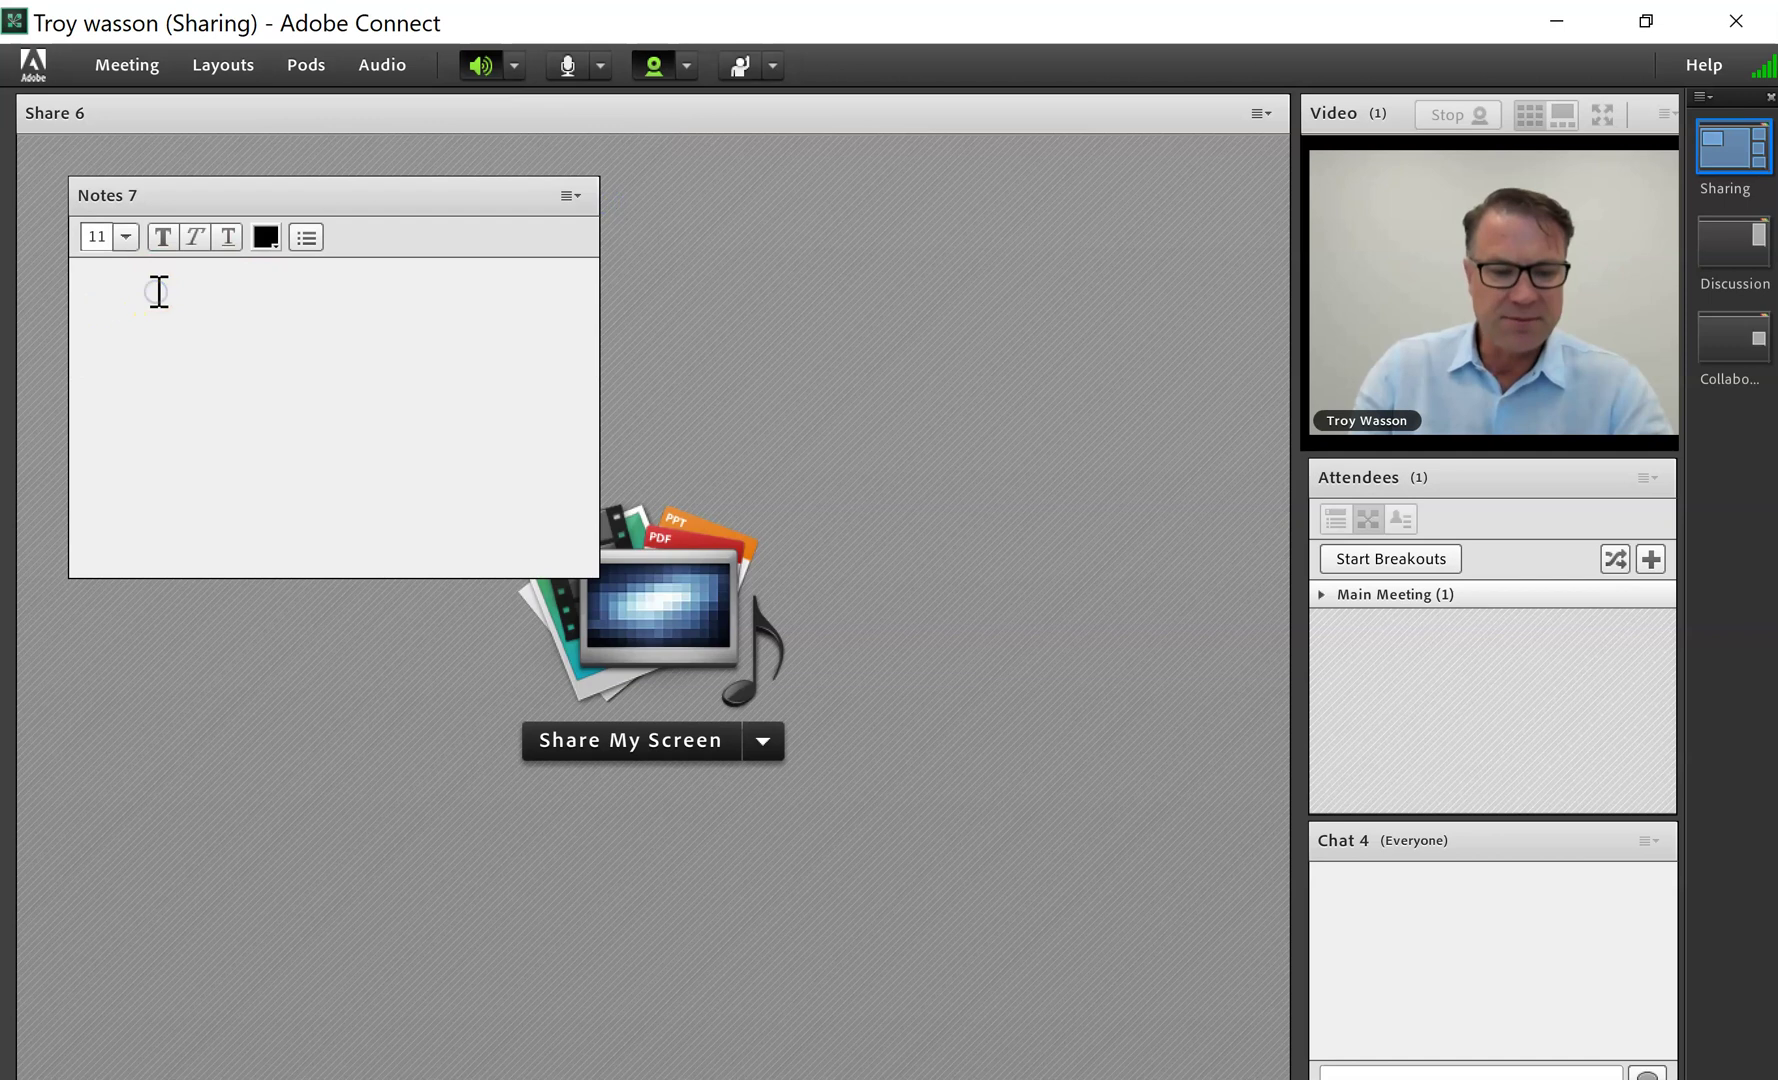
text(kJShvgLVB)
key(BackSpace)
key(BackSpace)
key(BackSpace)
key(BackSpace)
key(BackSpace)
key(BackSpace)
key(BackSpace)
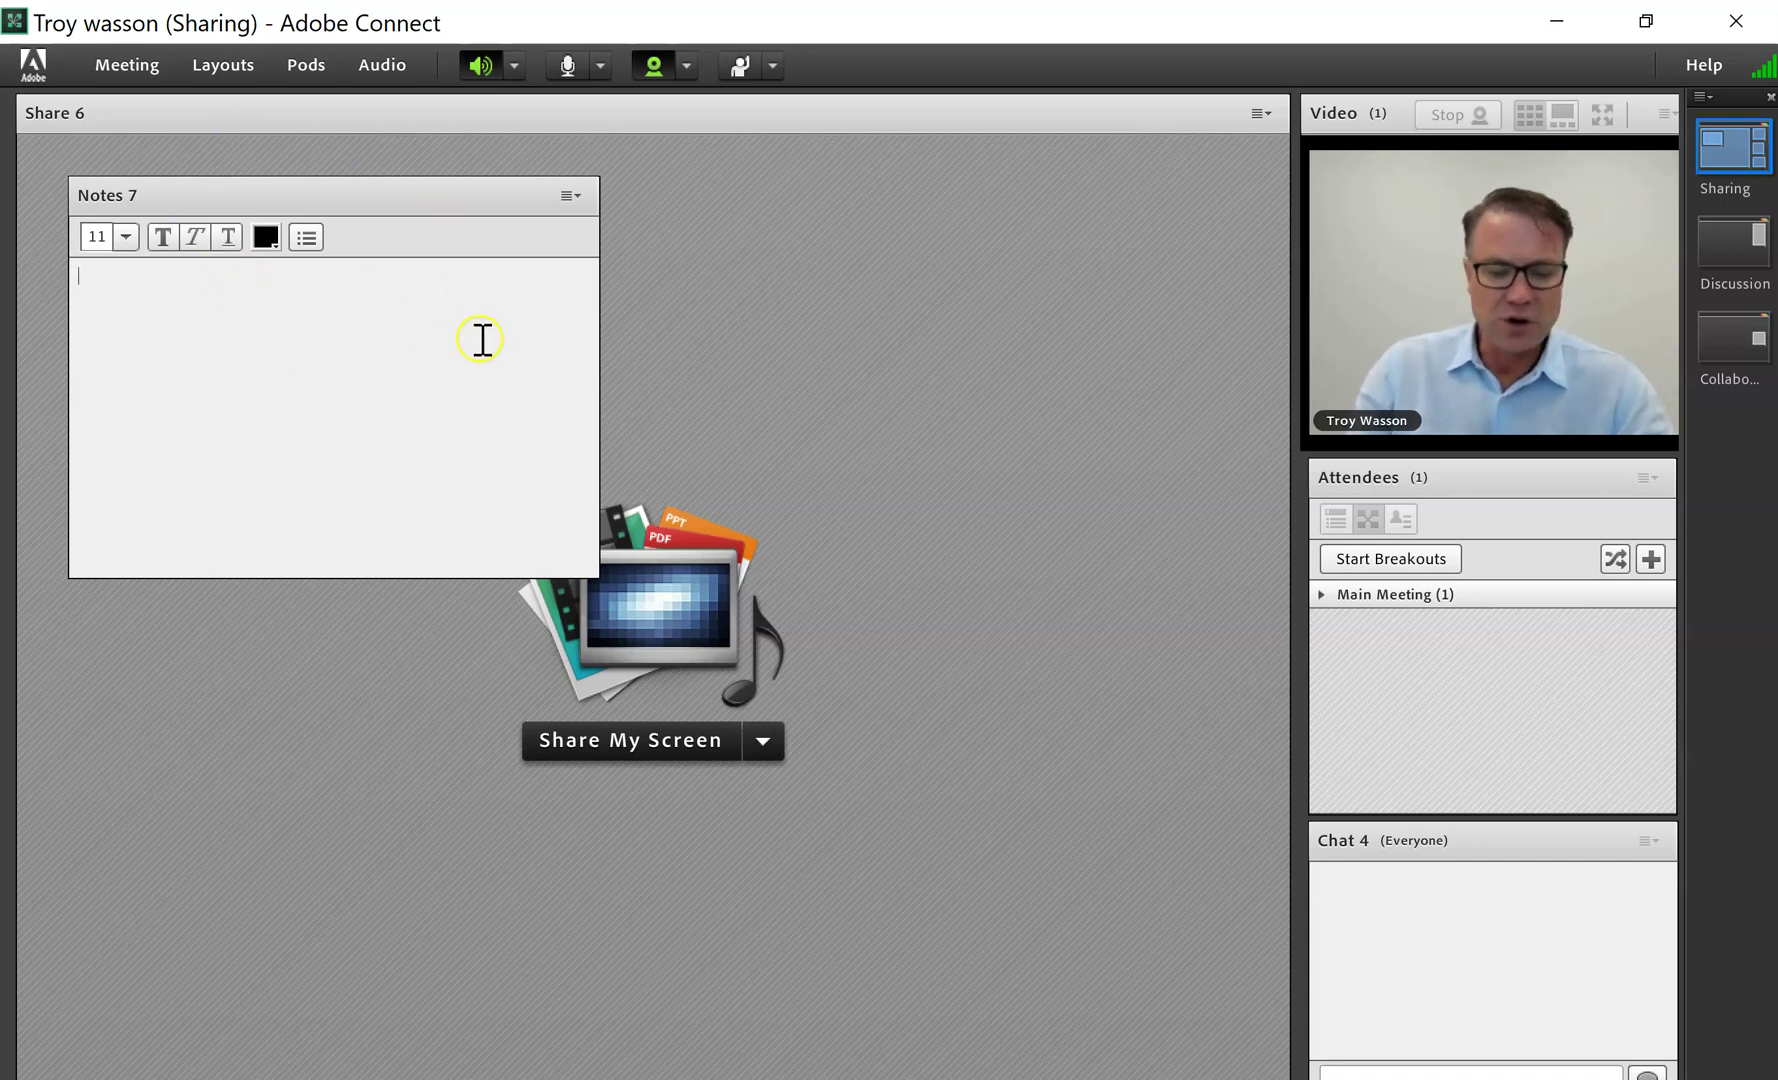
text(EQVQ.H)
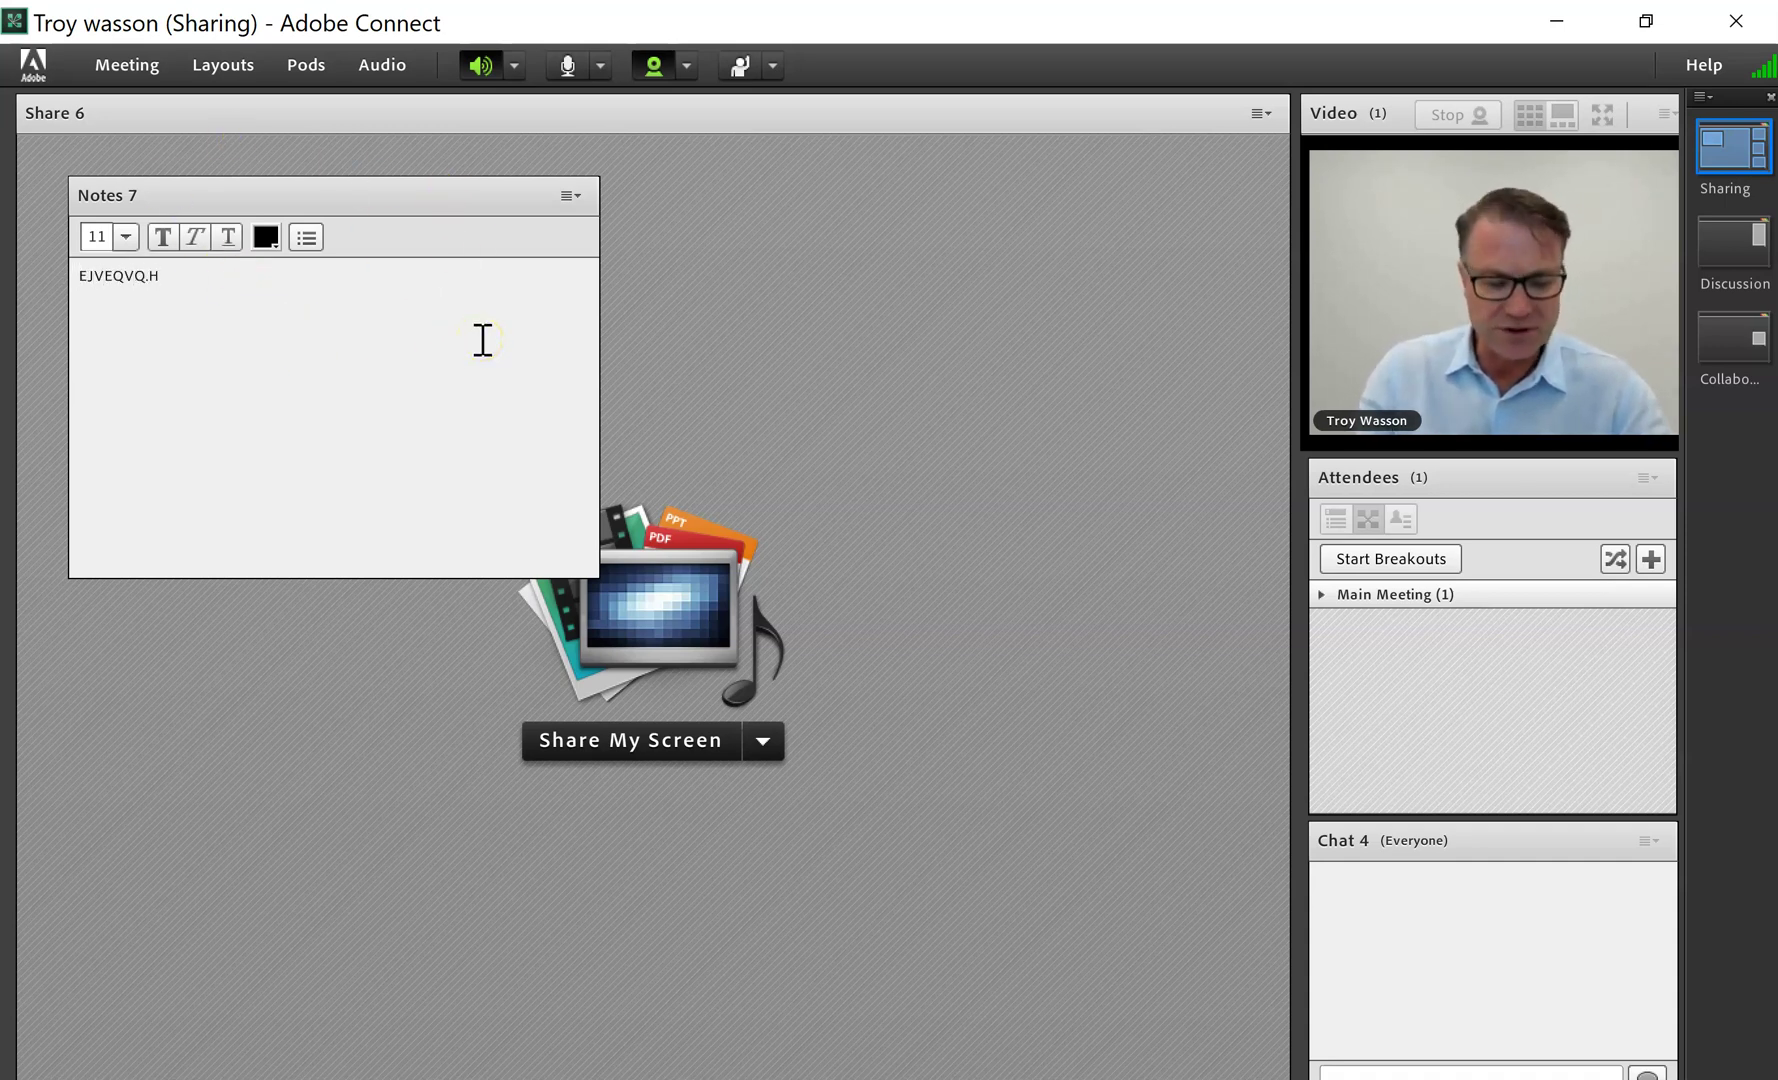
key(BackSpace)
key(BackSpace)
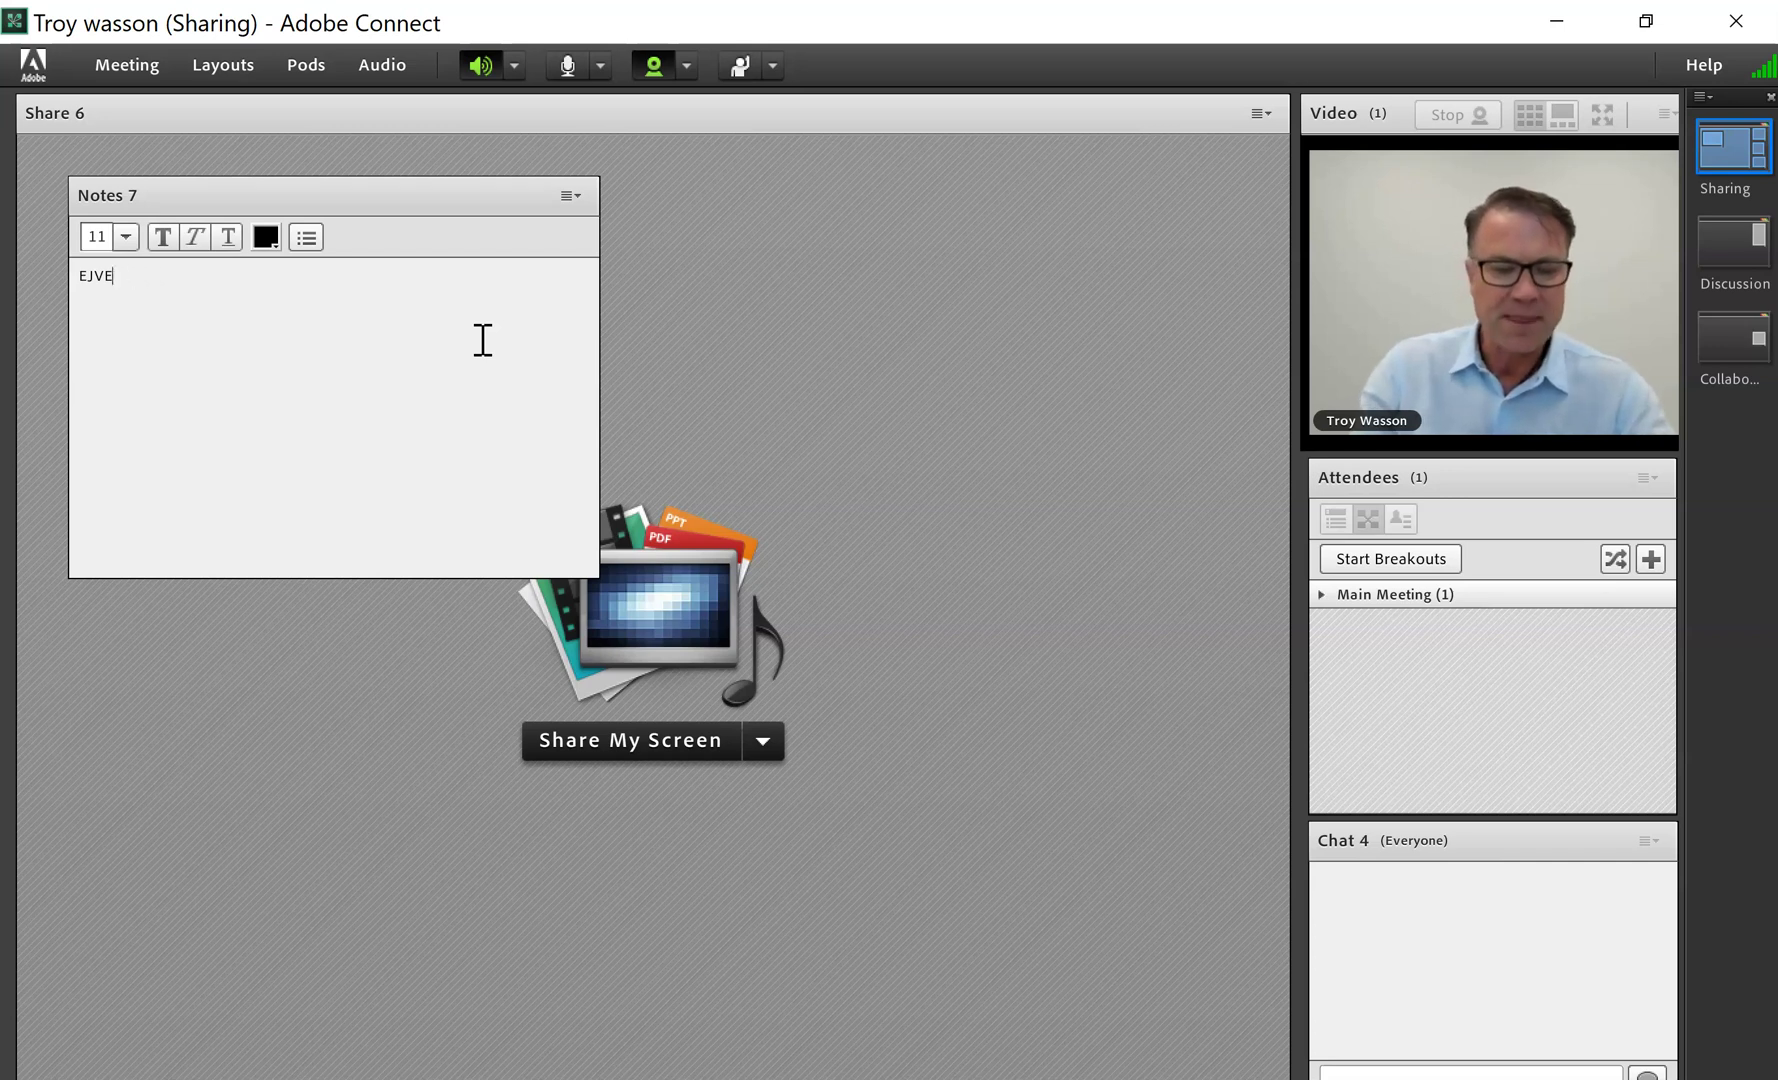
click(1476, 913)
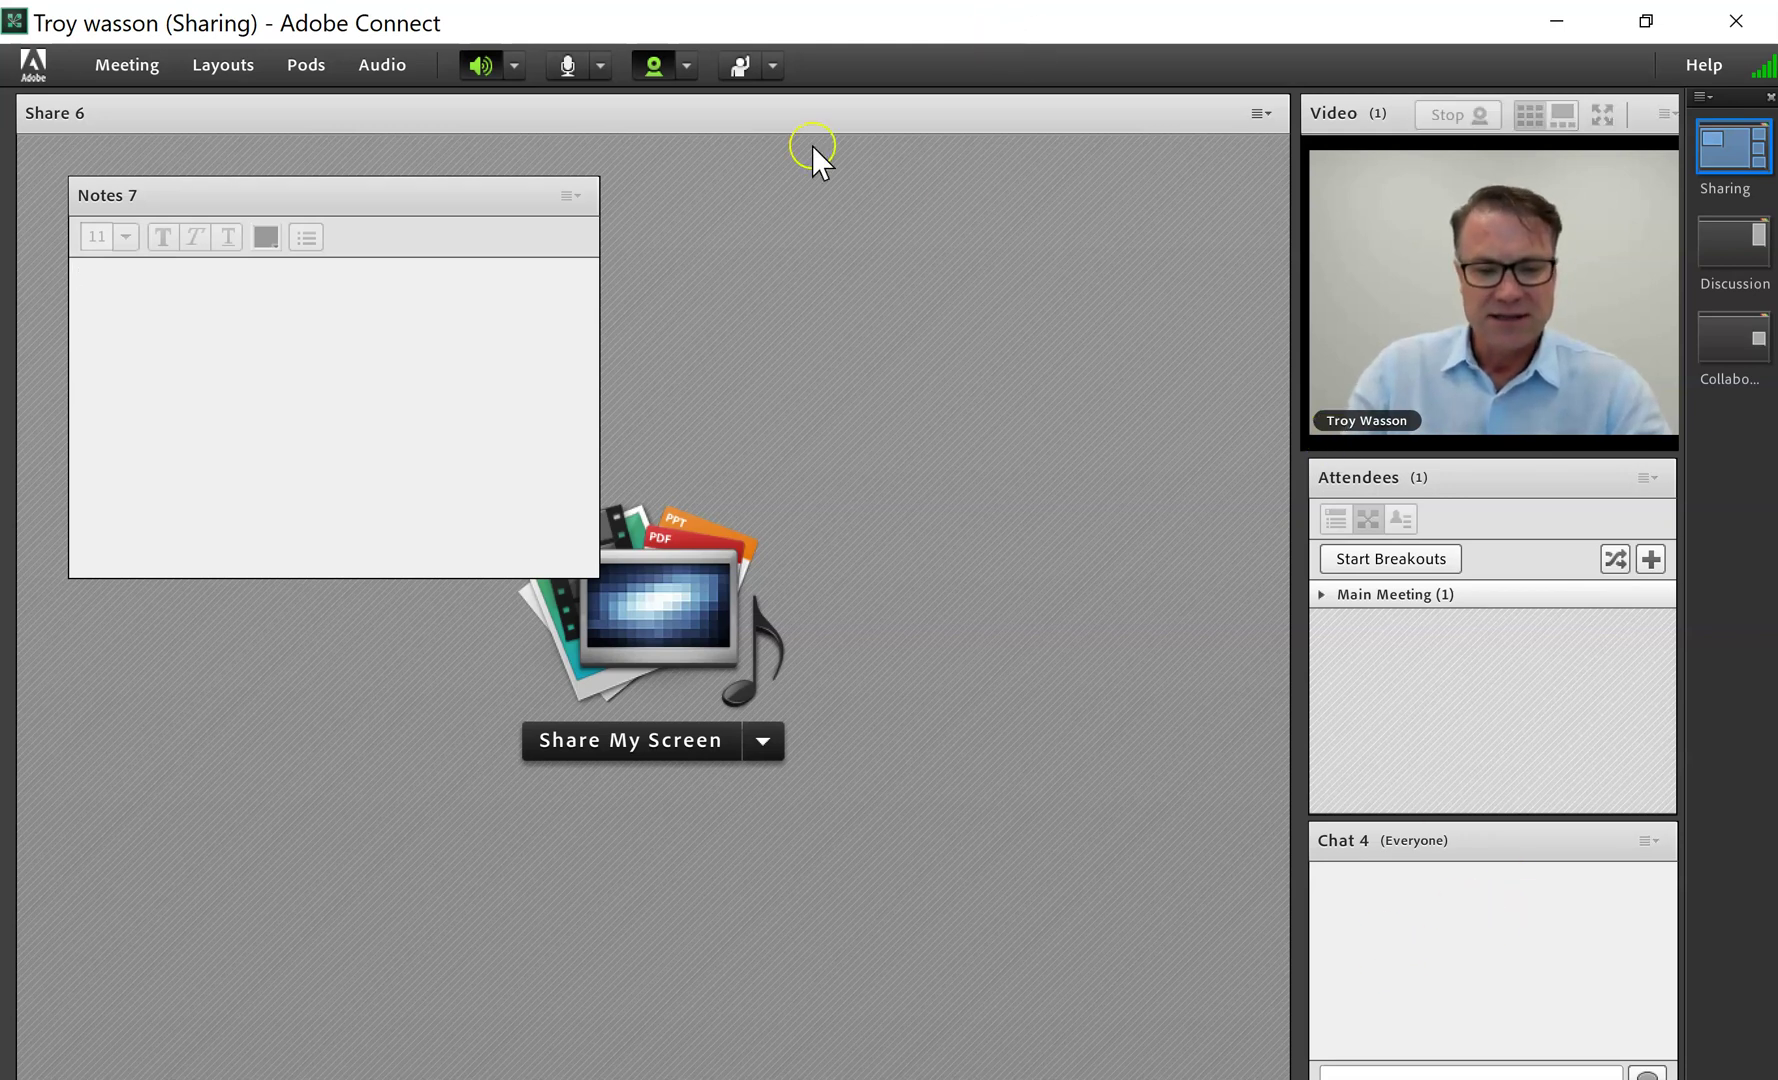
- Hide the Notes 7 pod
click(581, 189)
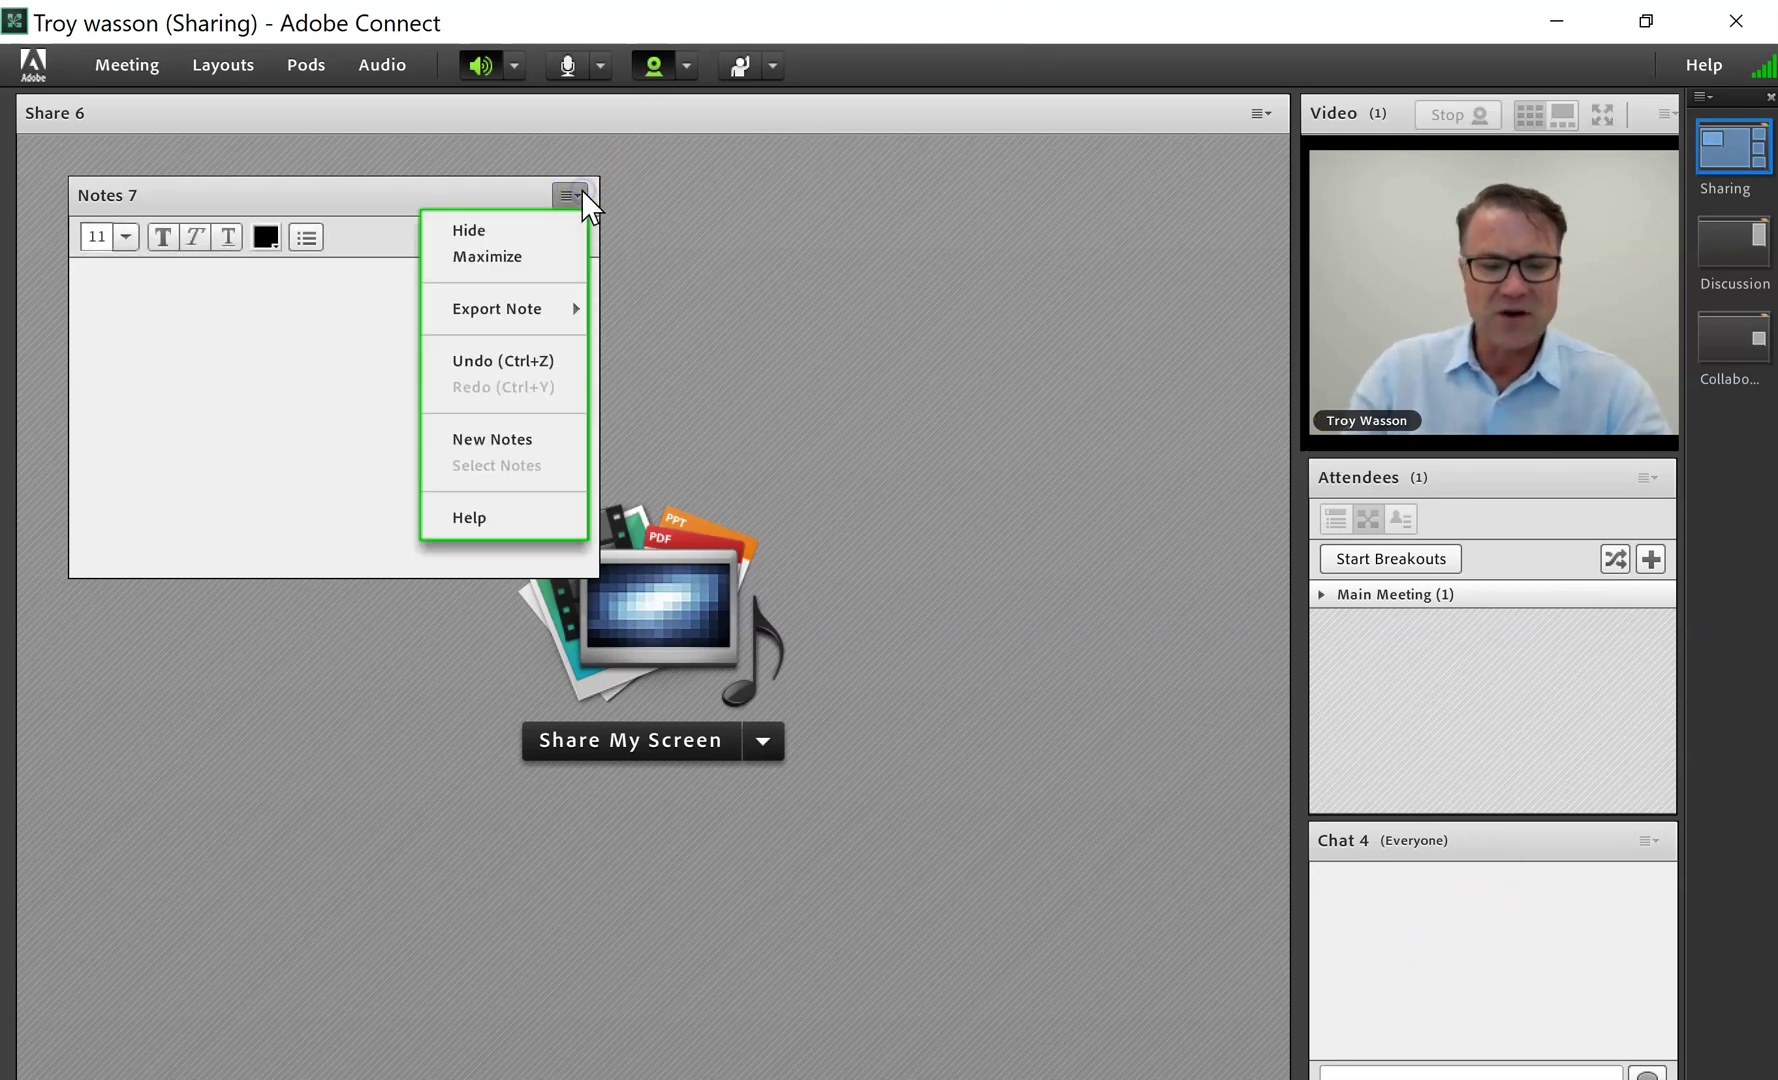
click(526, 228)
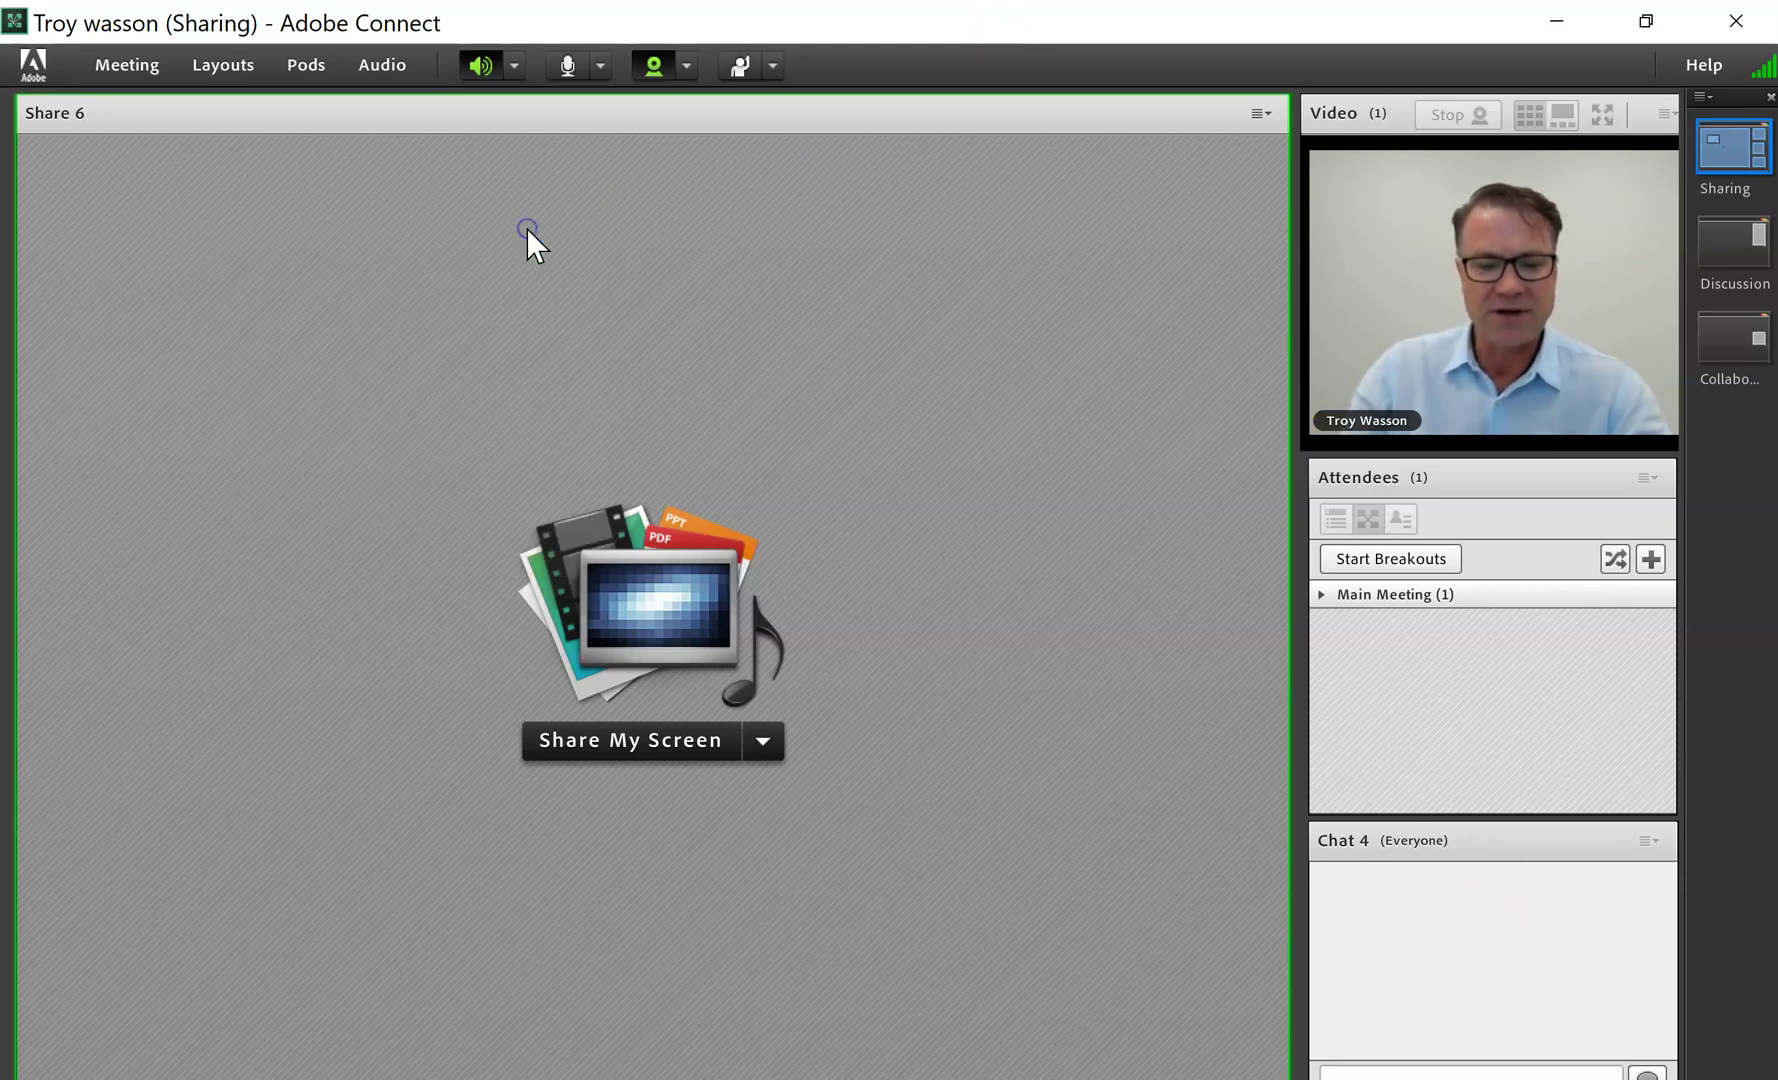
- Show the existing poll "What is the school motto" in the meeting room
click(322, 72)
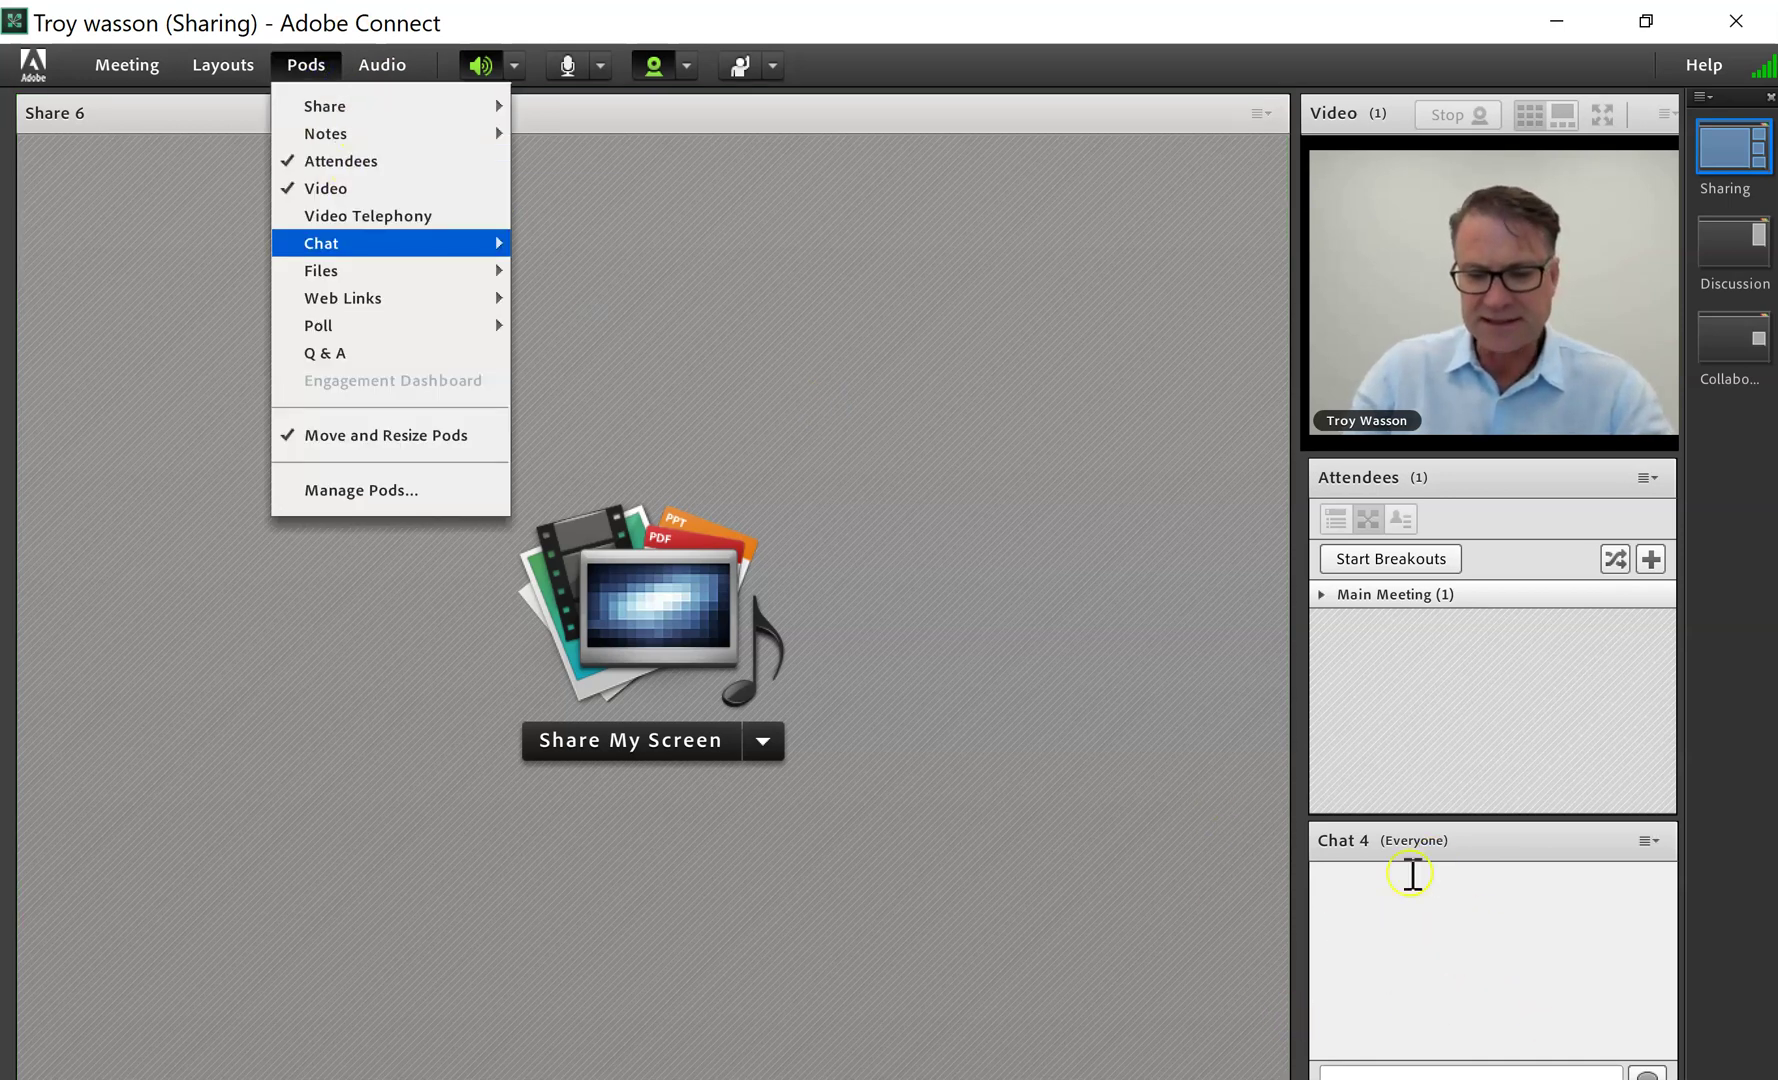
click(1358, 572)
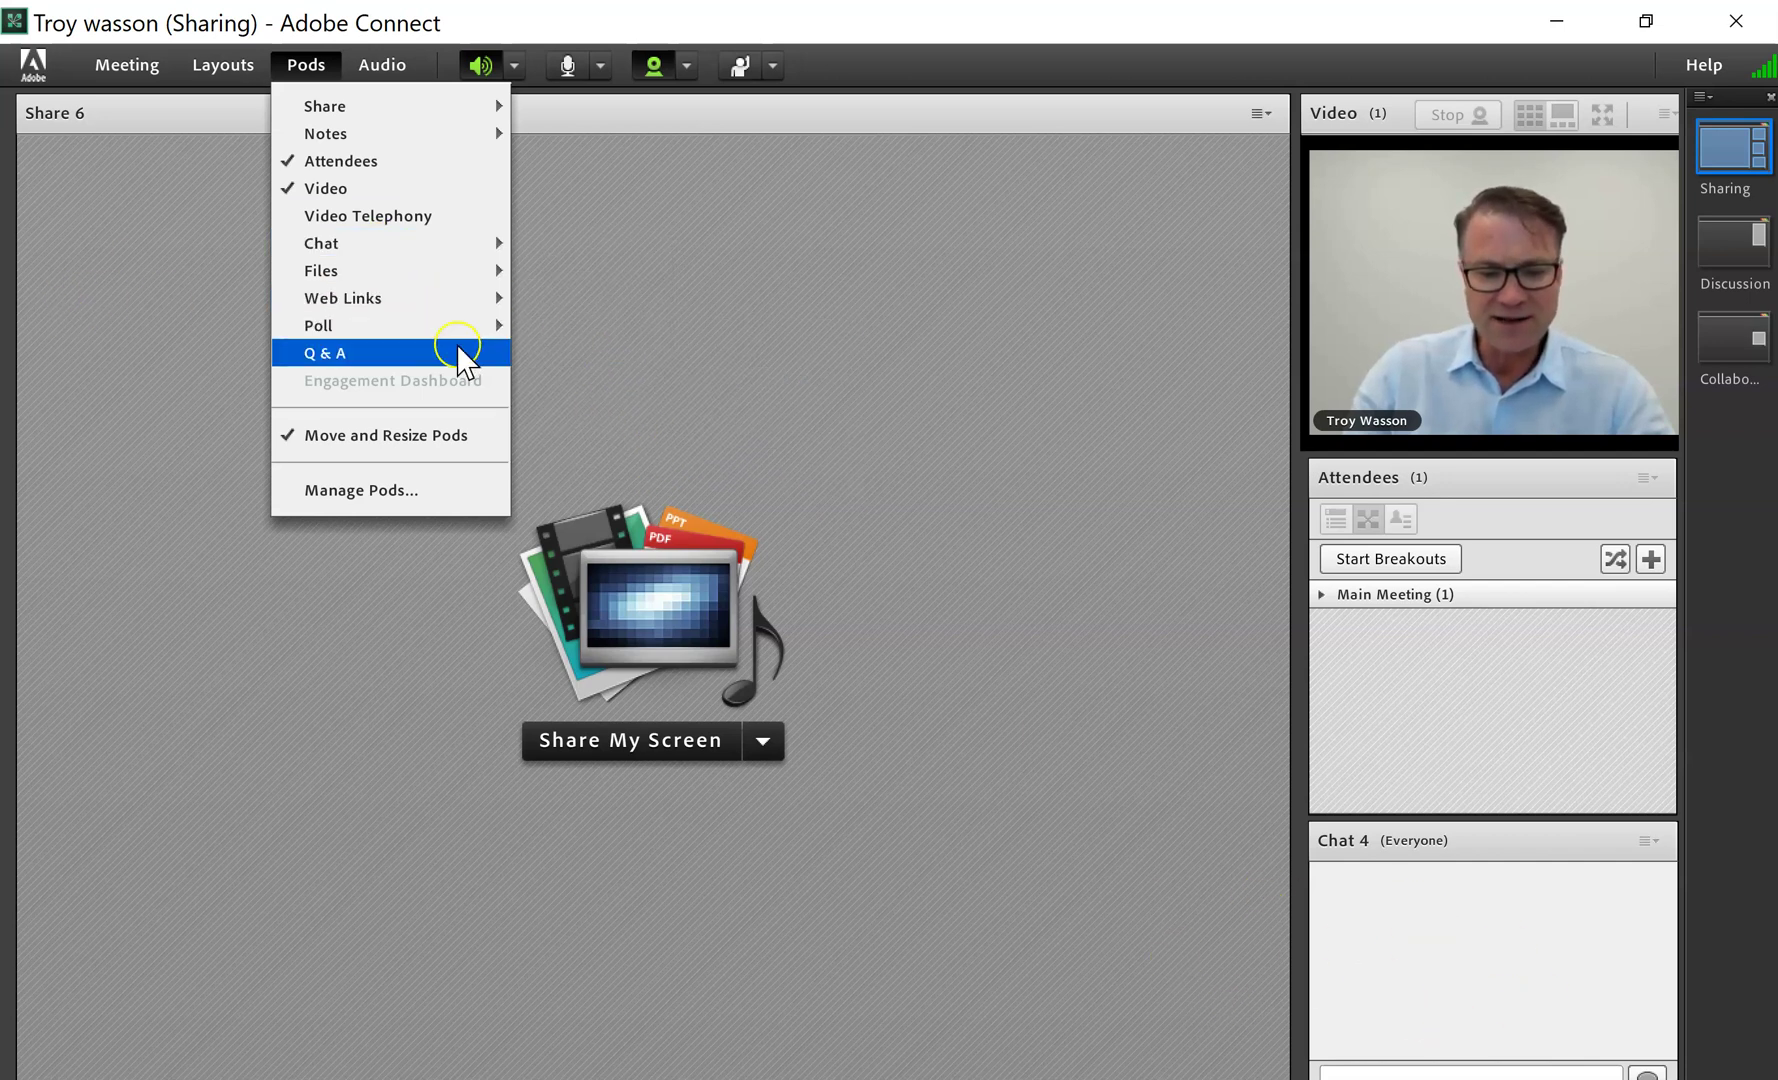
mouse_move(463, 332)
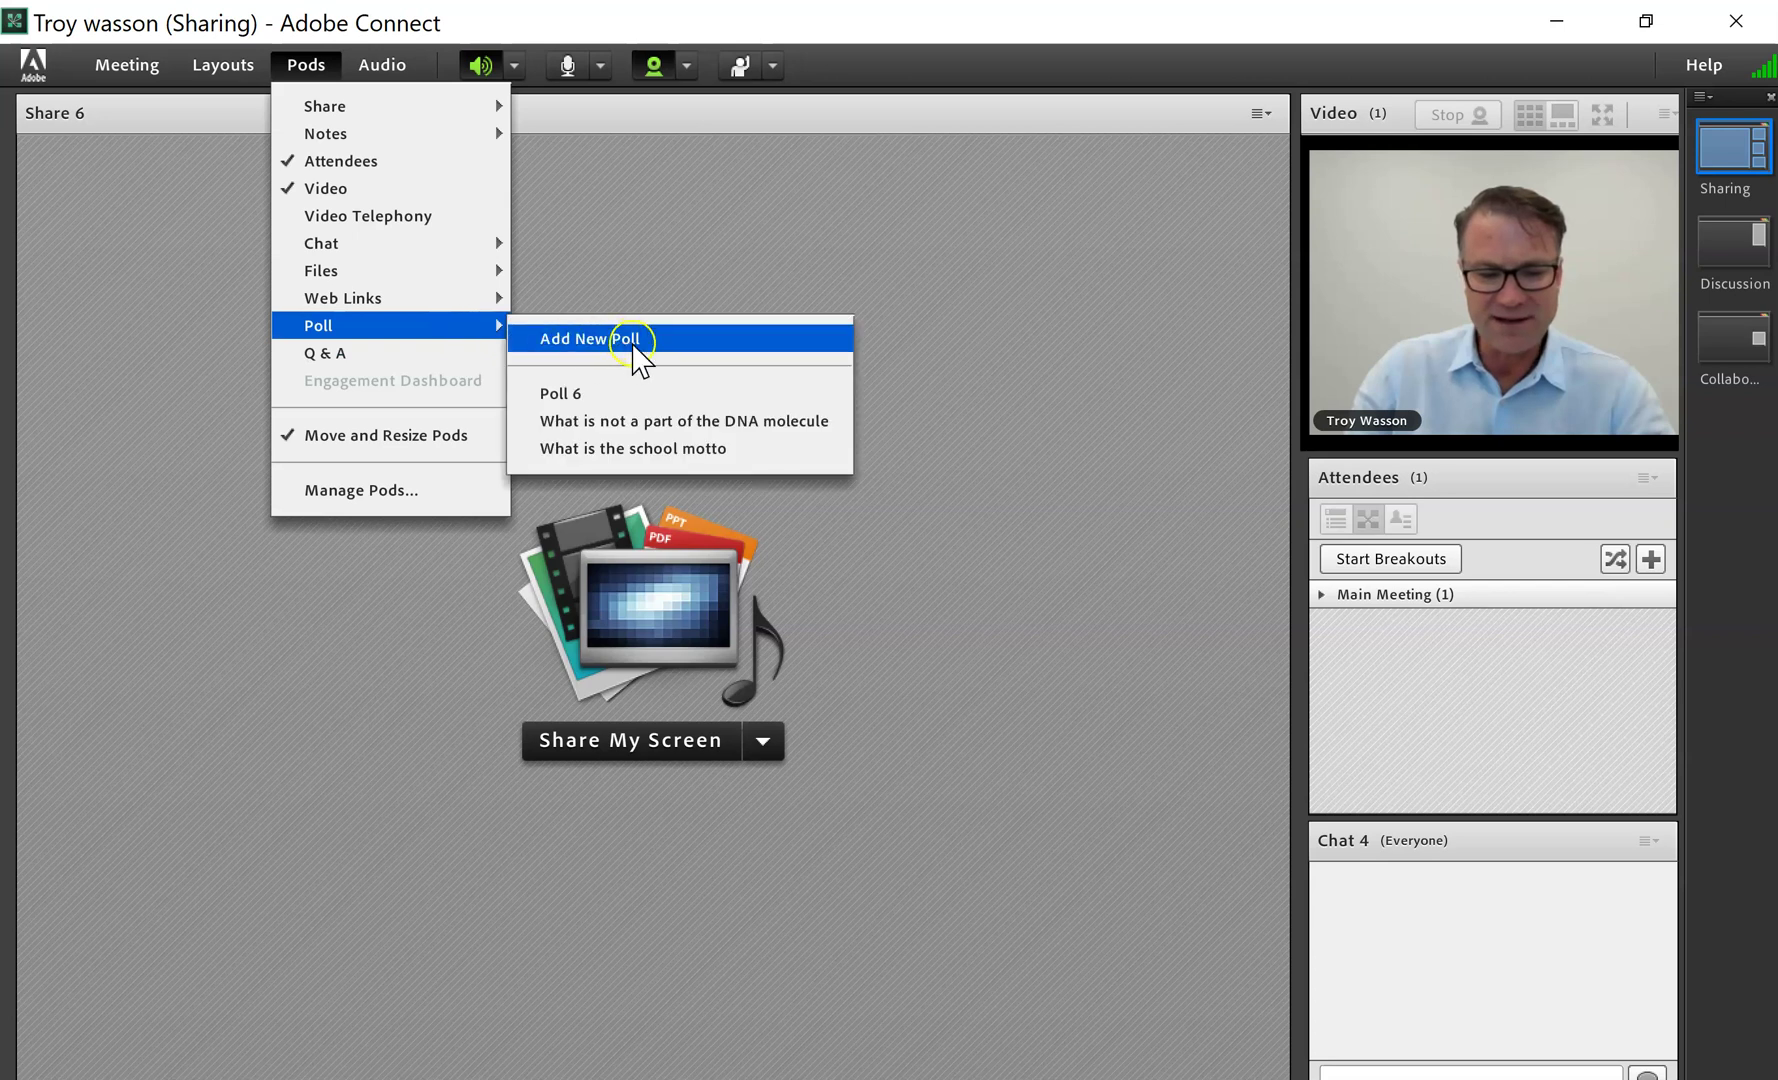
click(650, 448)
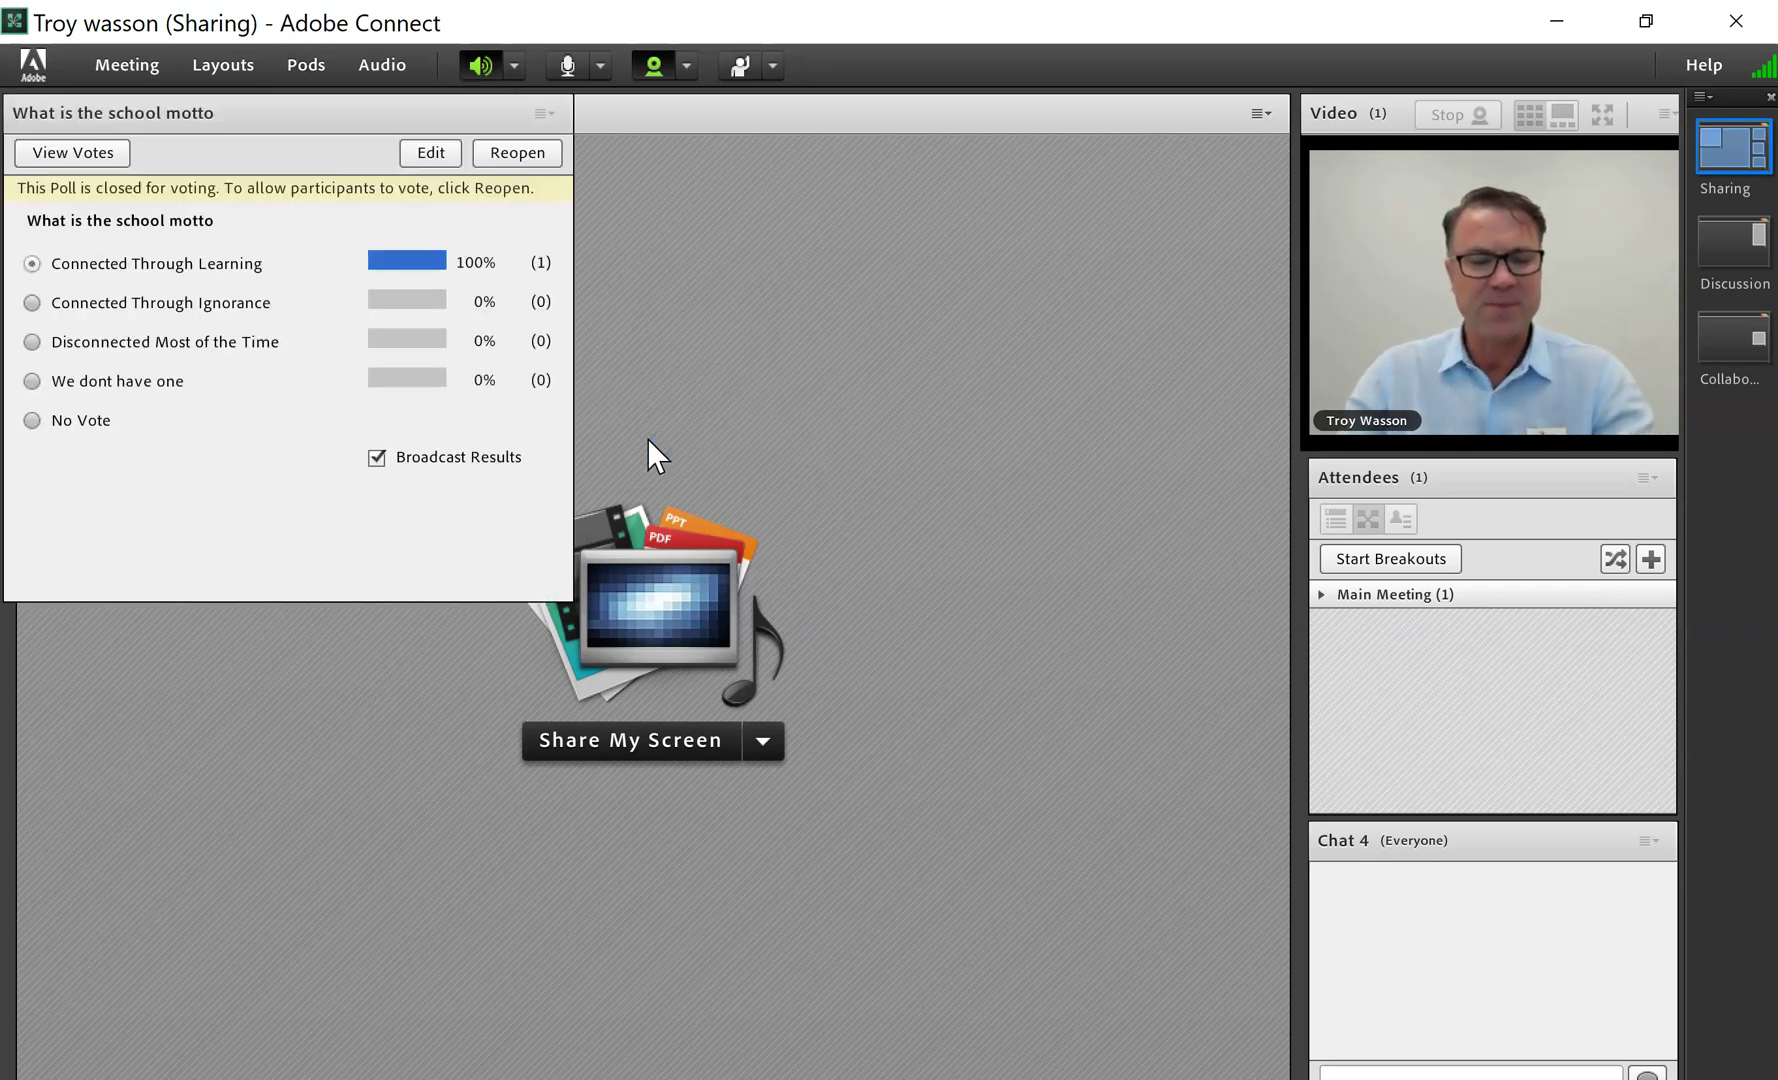
click(644, 427)
click(908, 308)
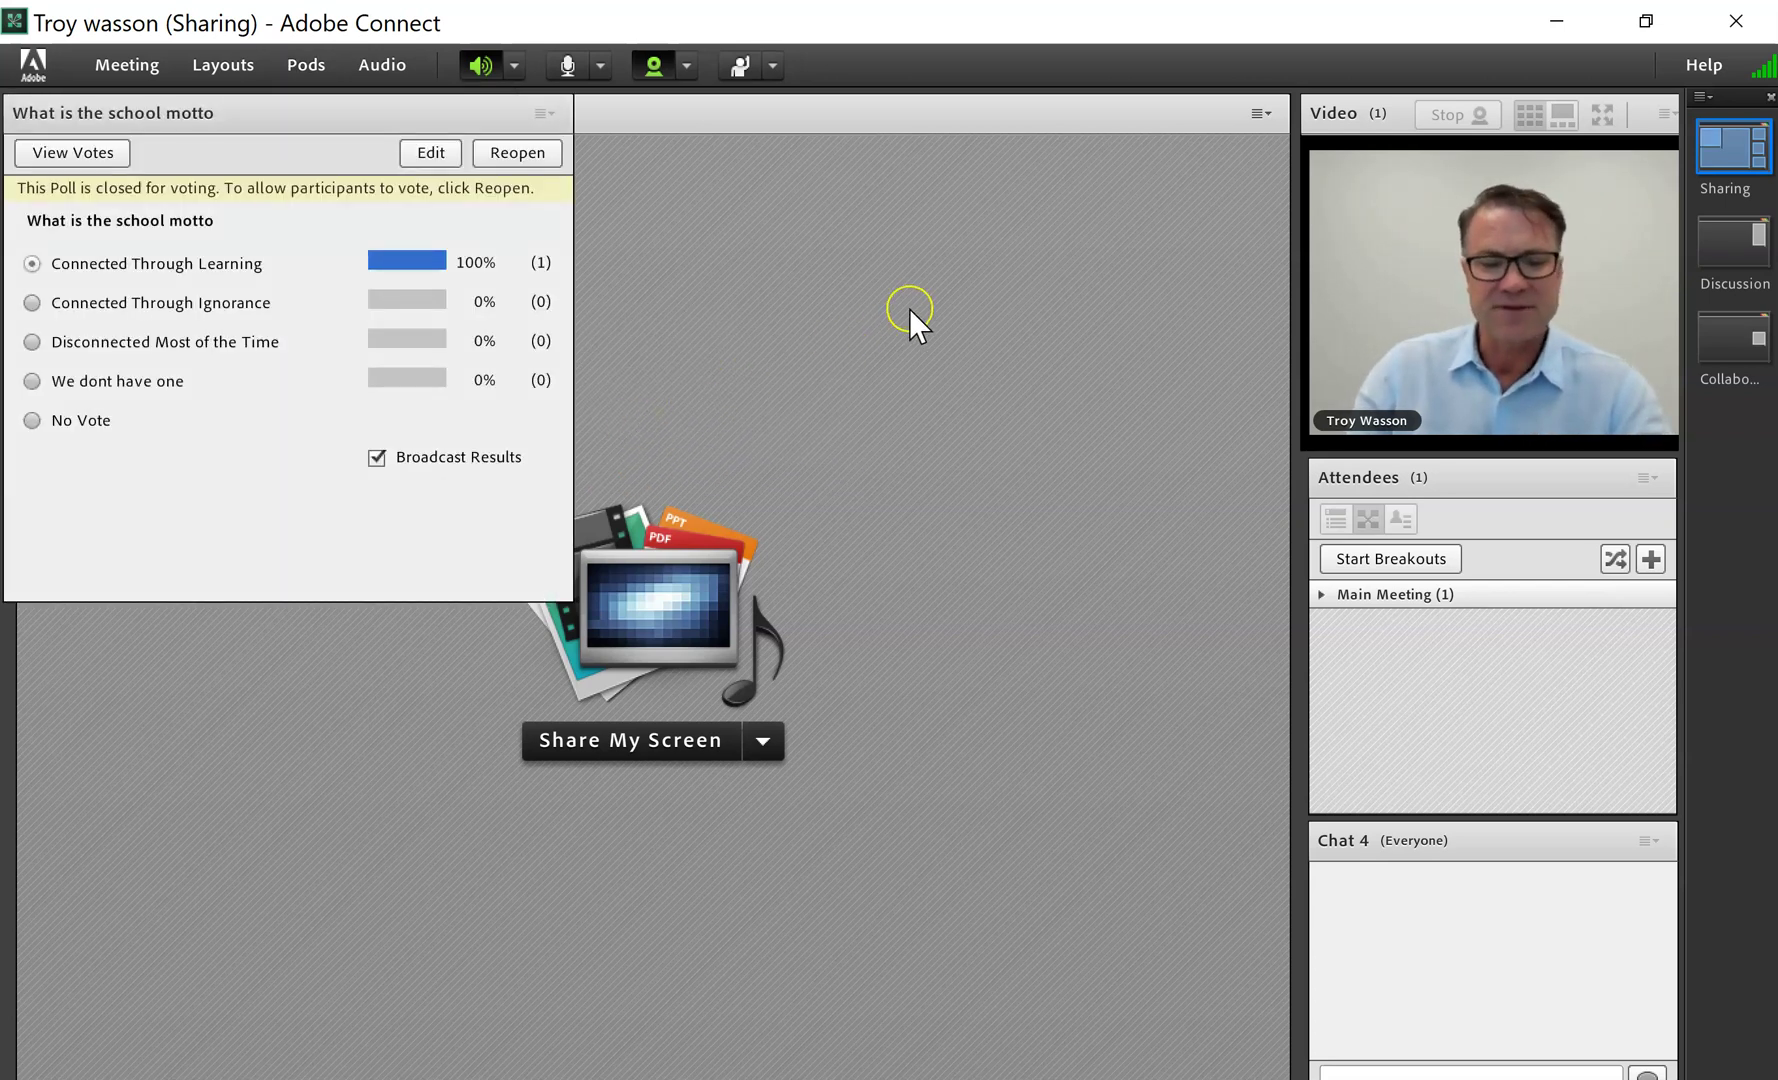
click(908, 247)
click(798, 330)
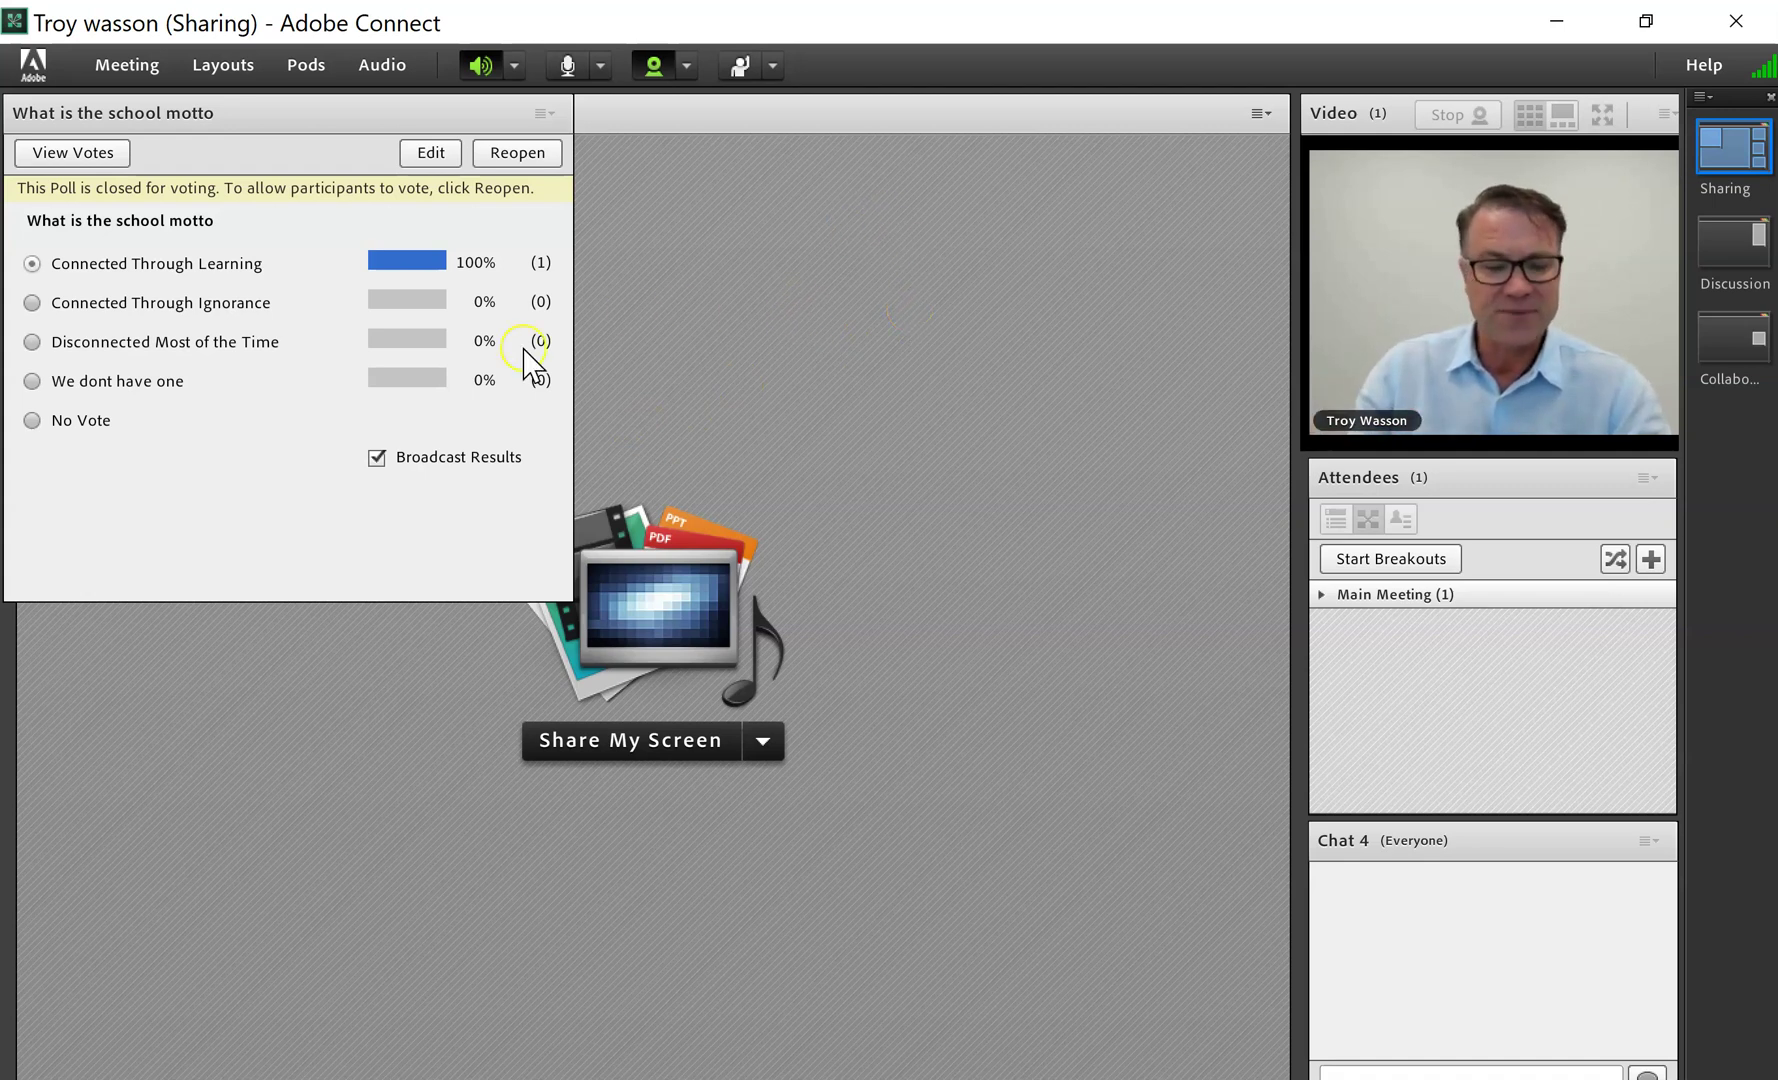
click(801, 331)
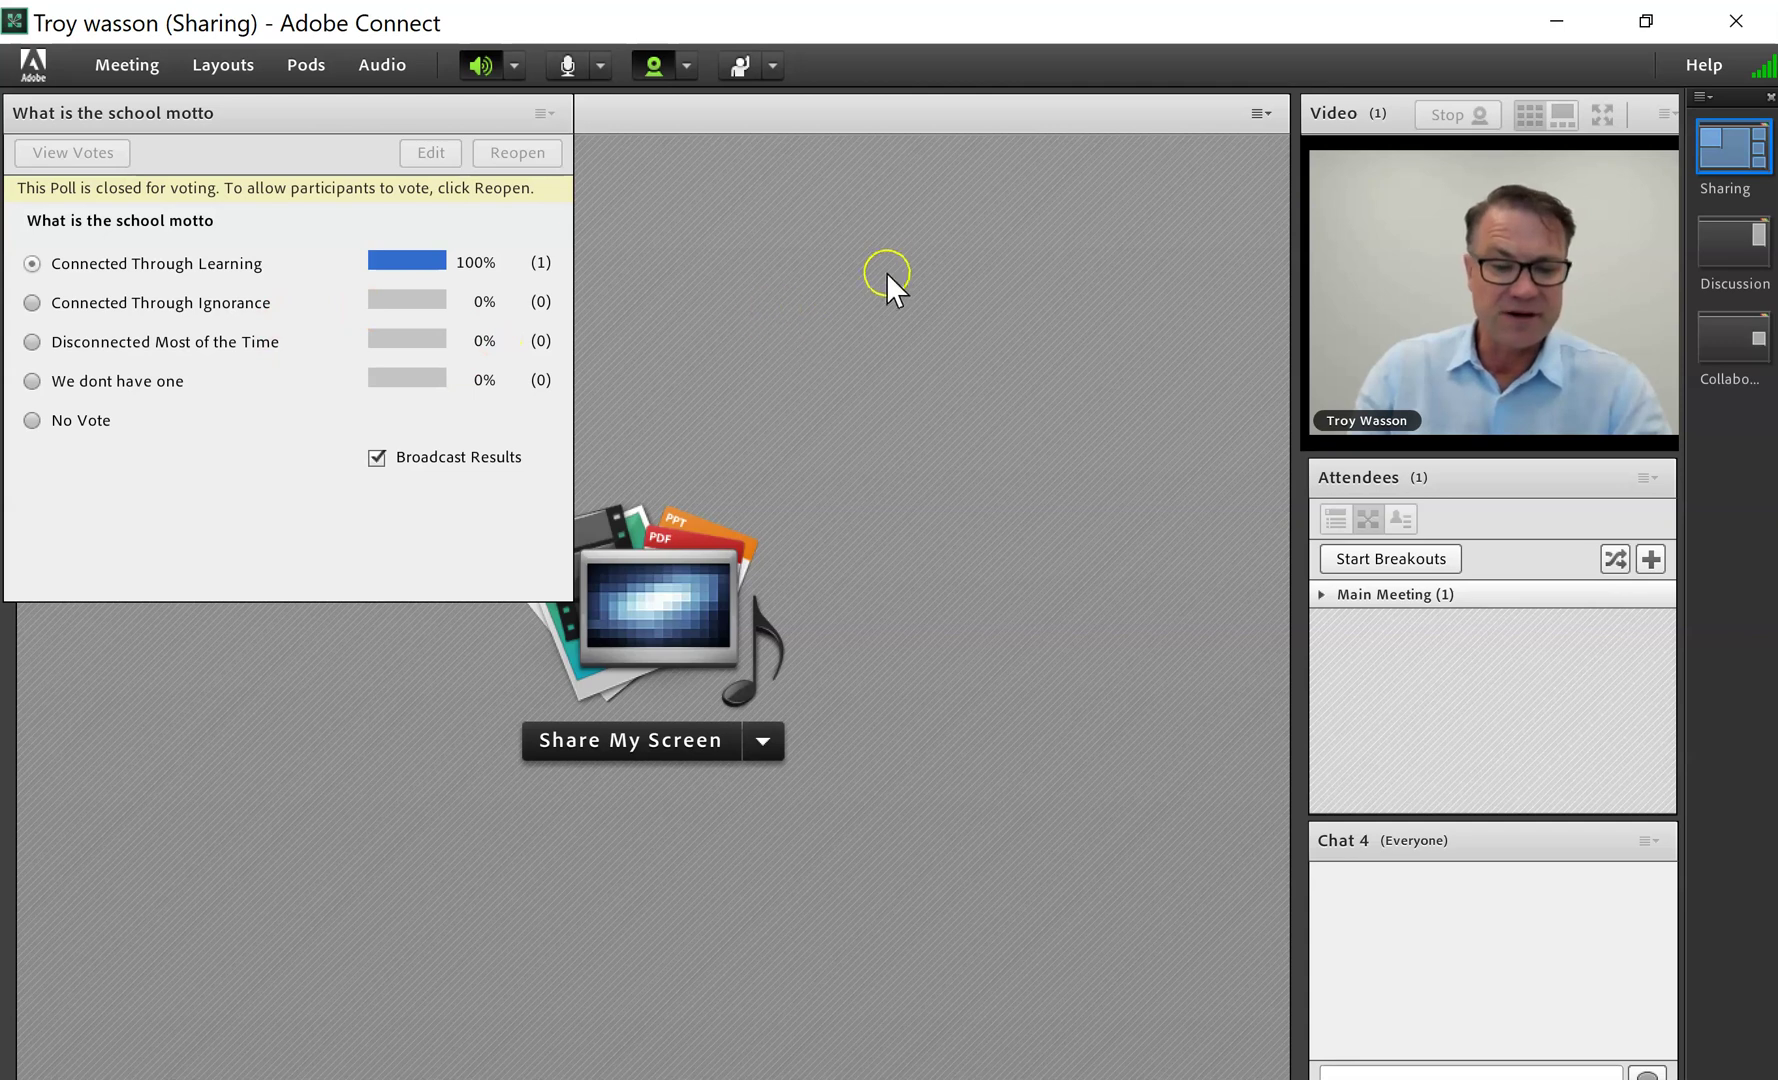
- Put the "What is the school motto" poll in edit mode, open it for voting, and hide its pod
click(430, 153)
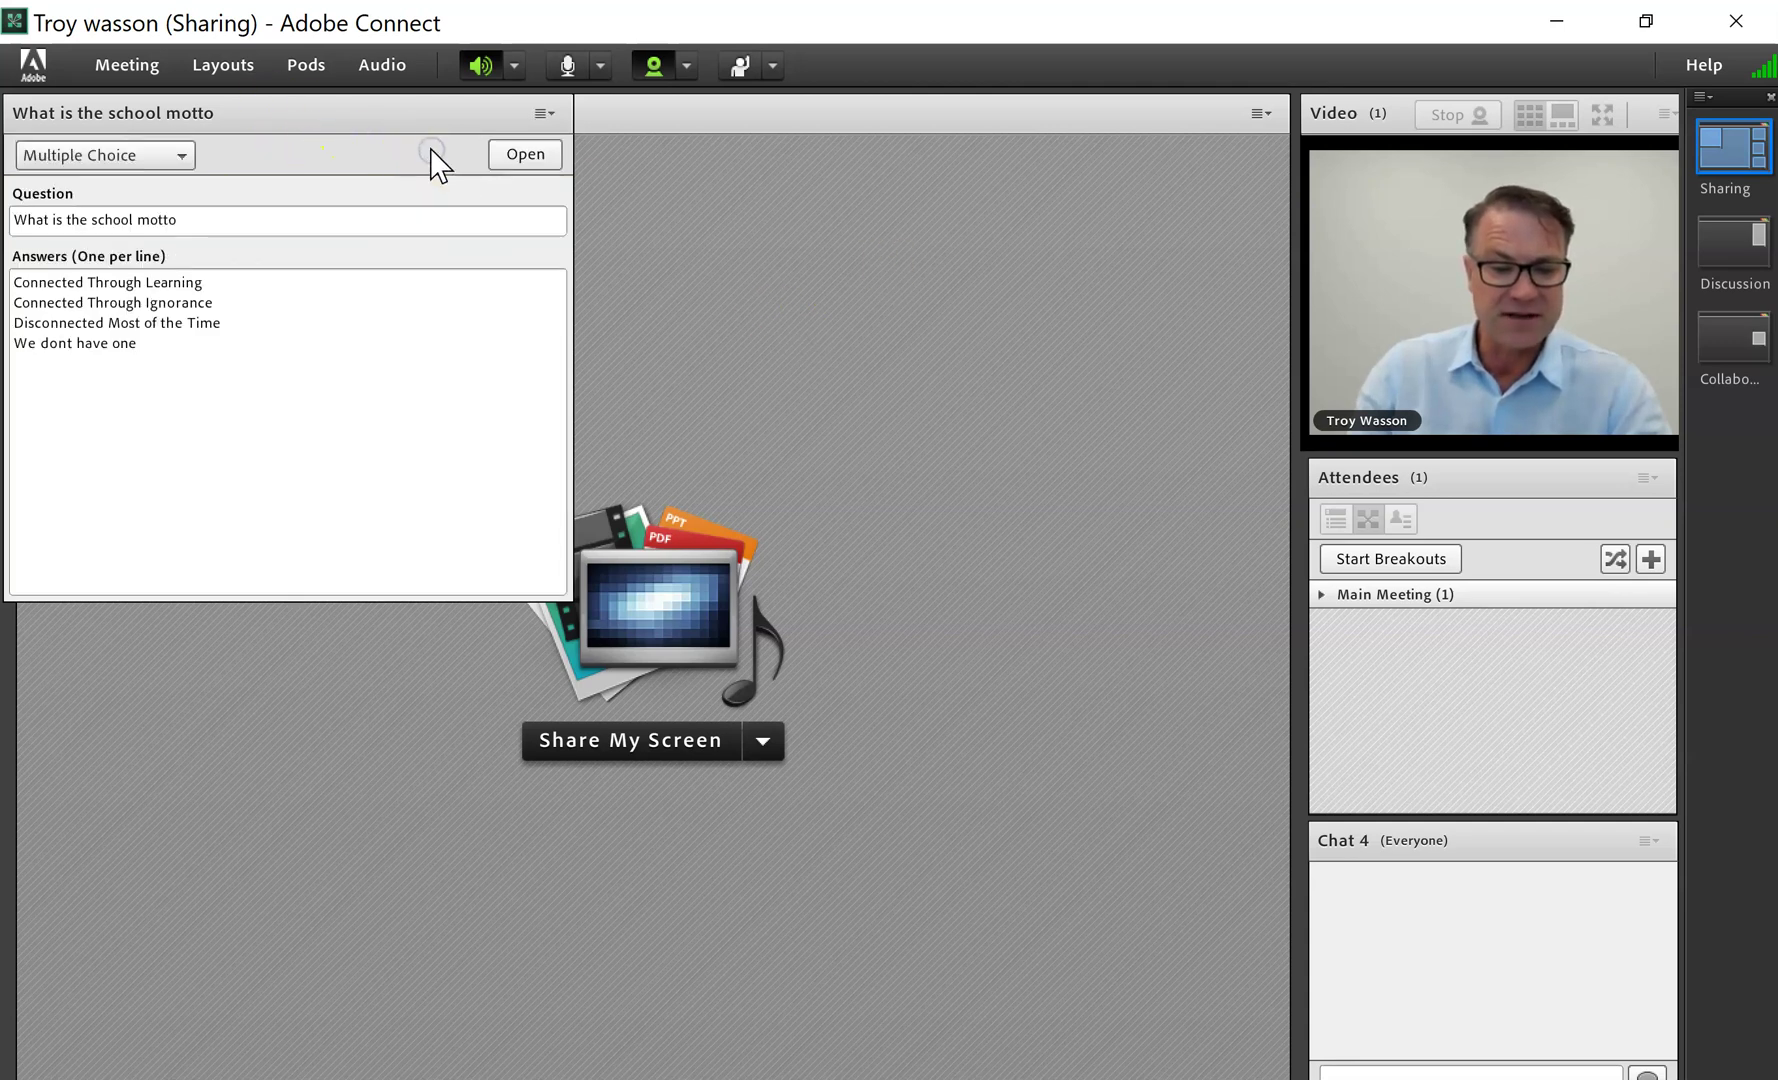
click(522, 158)
click(1161, 321)
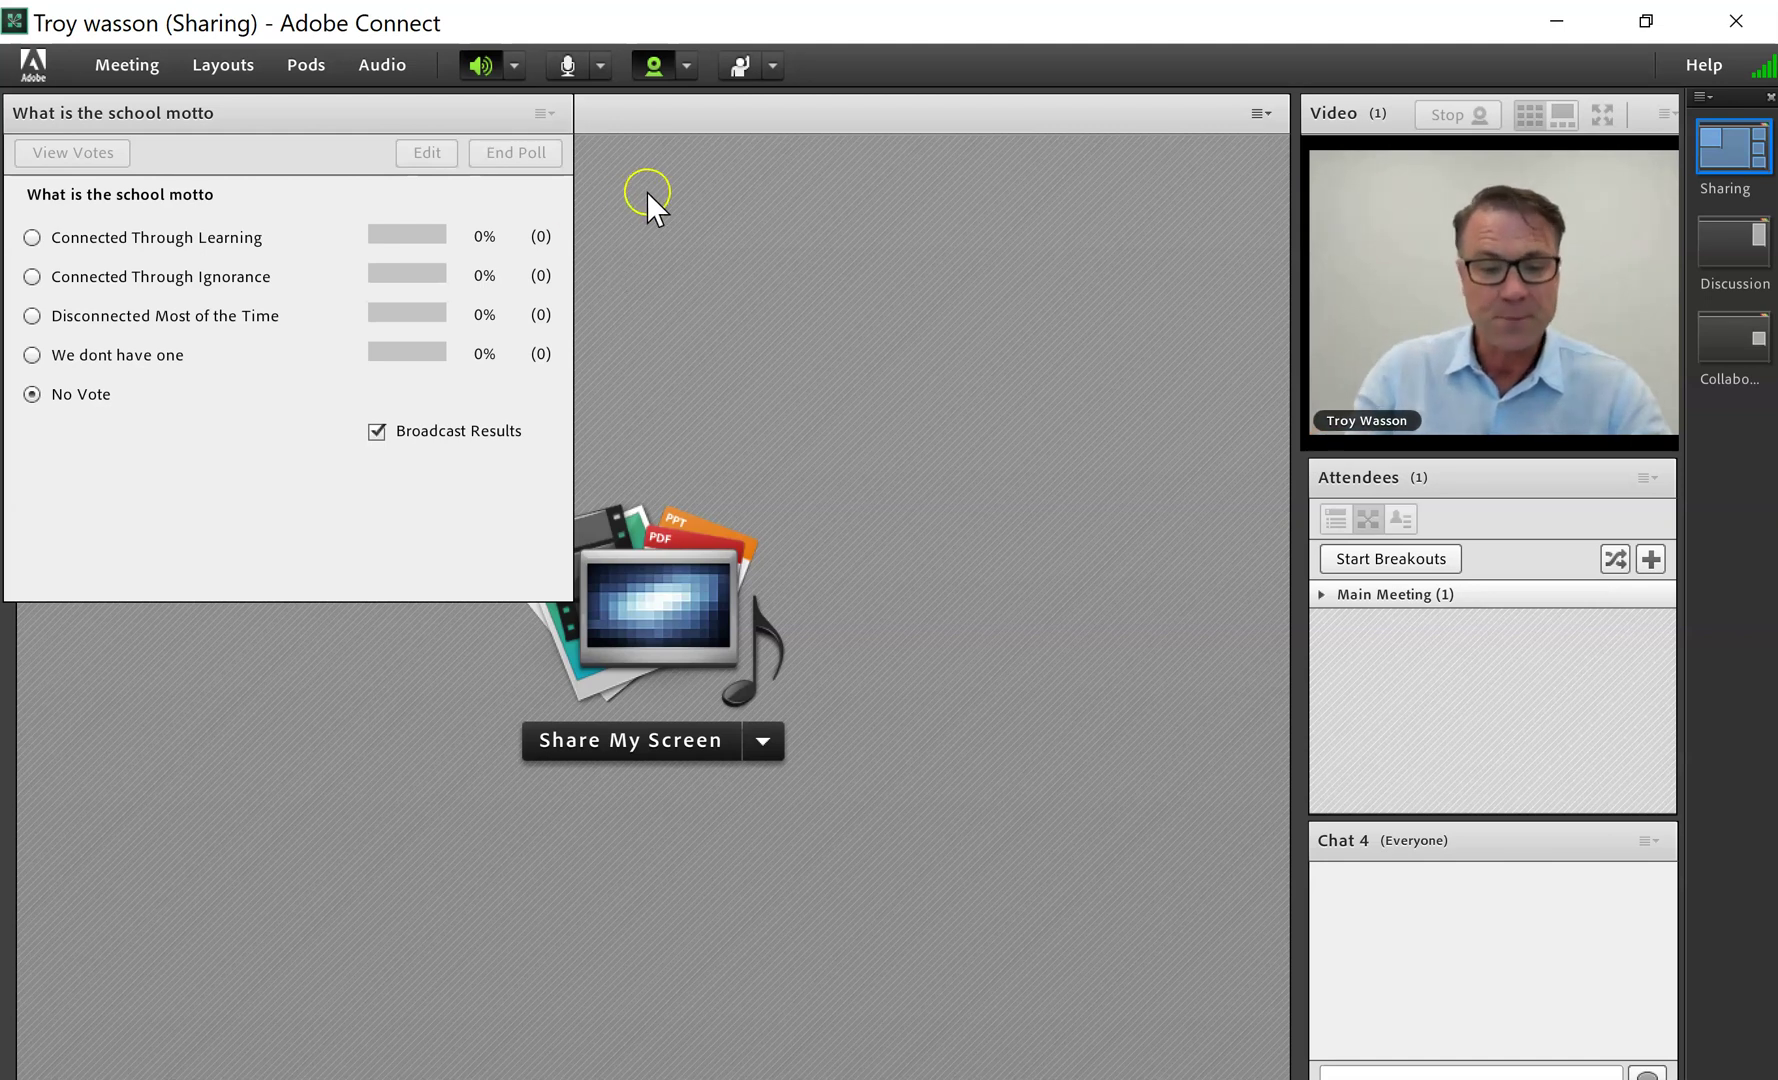
click(560, 111)
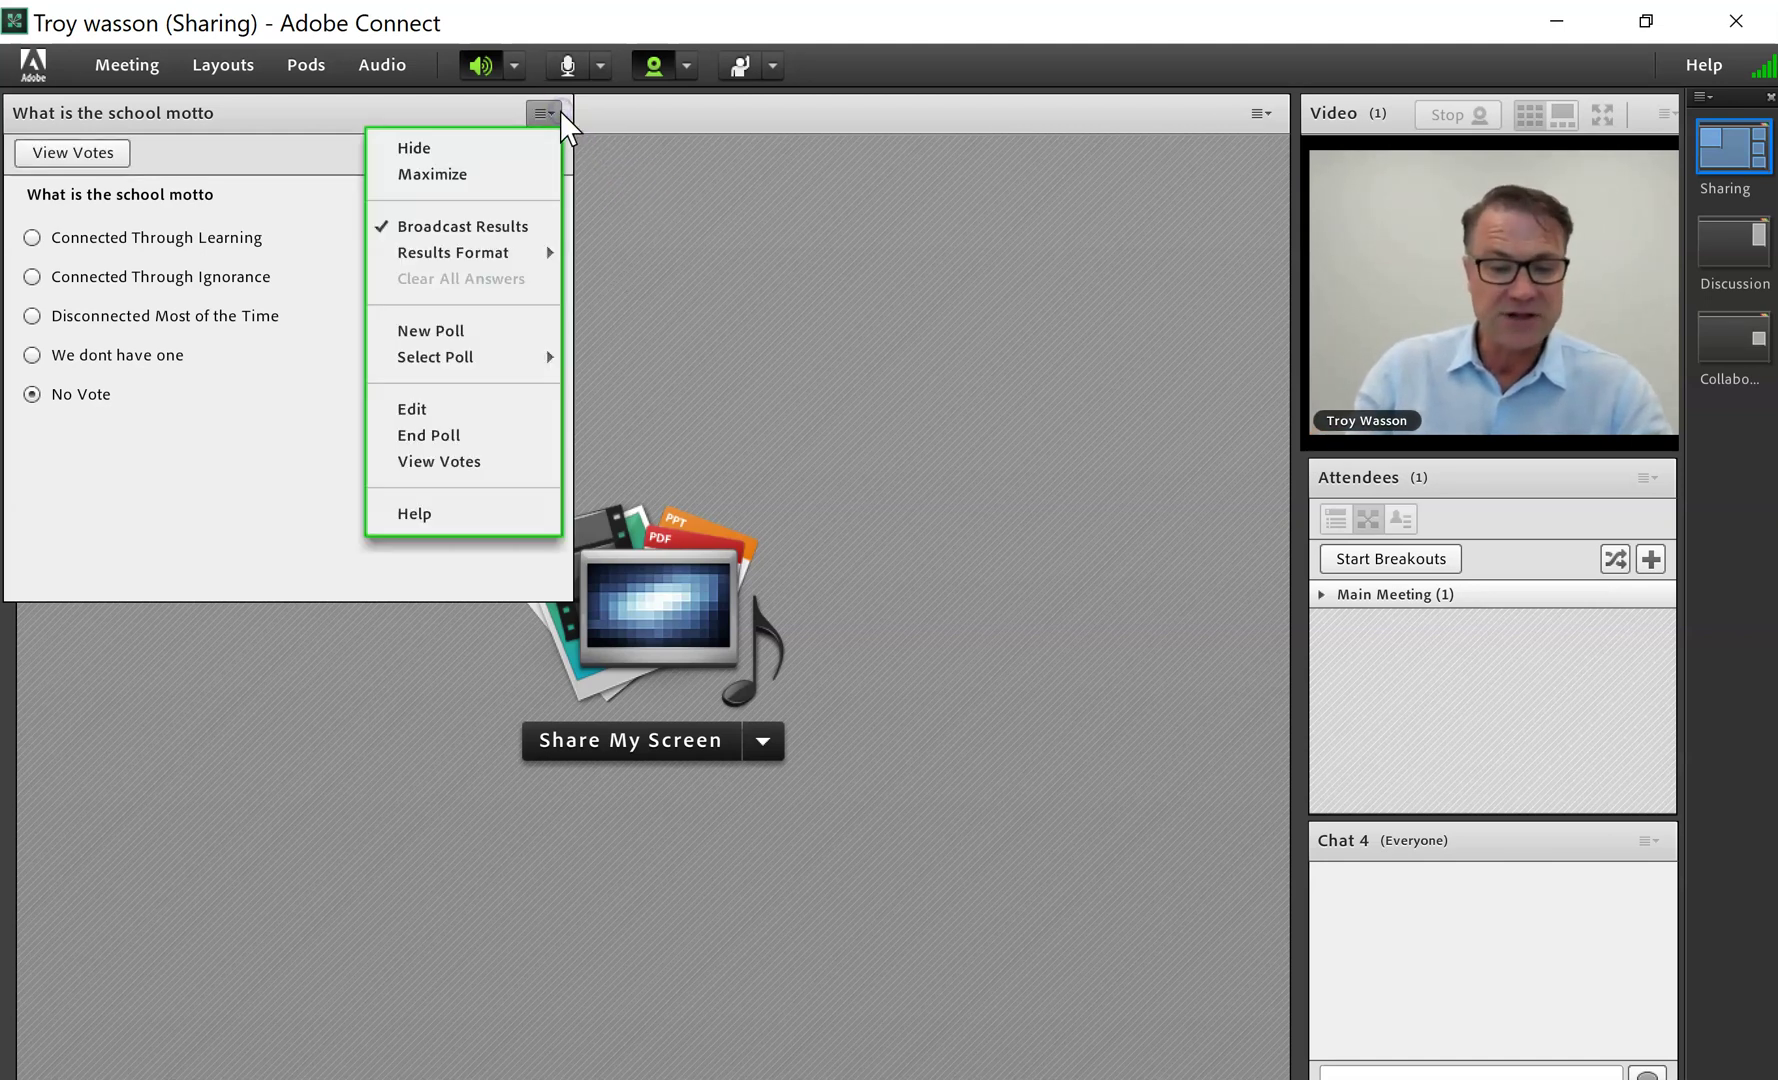
click(490, 150)
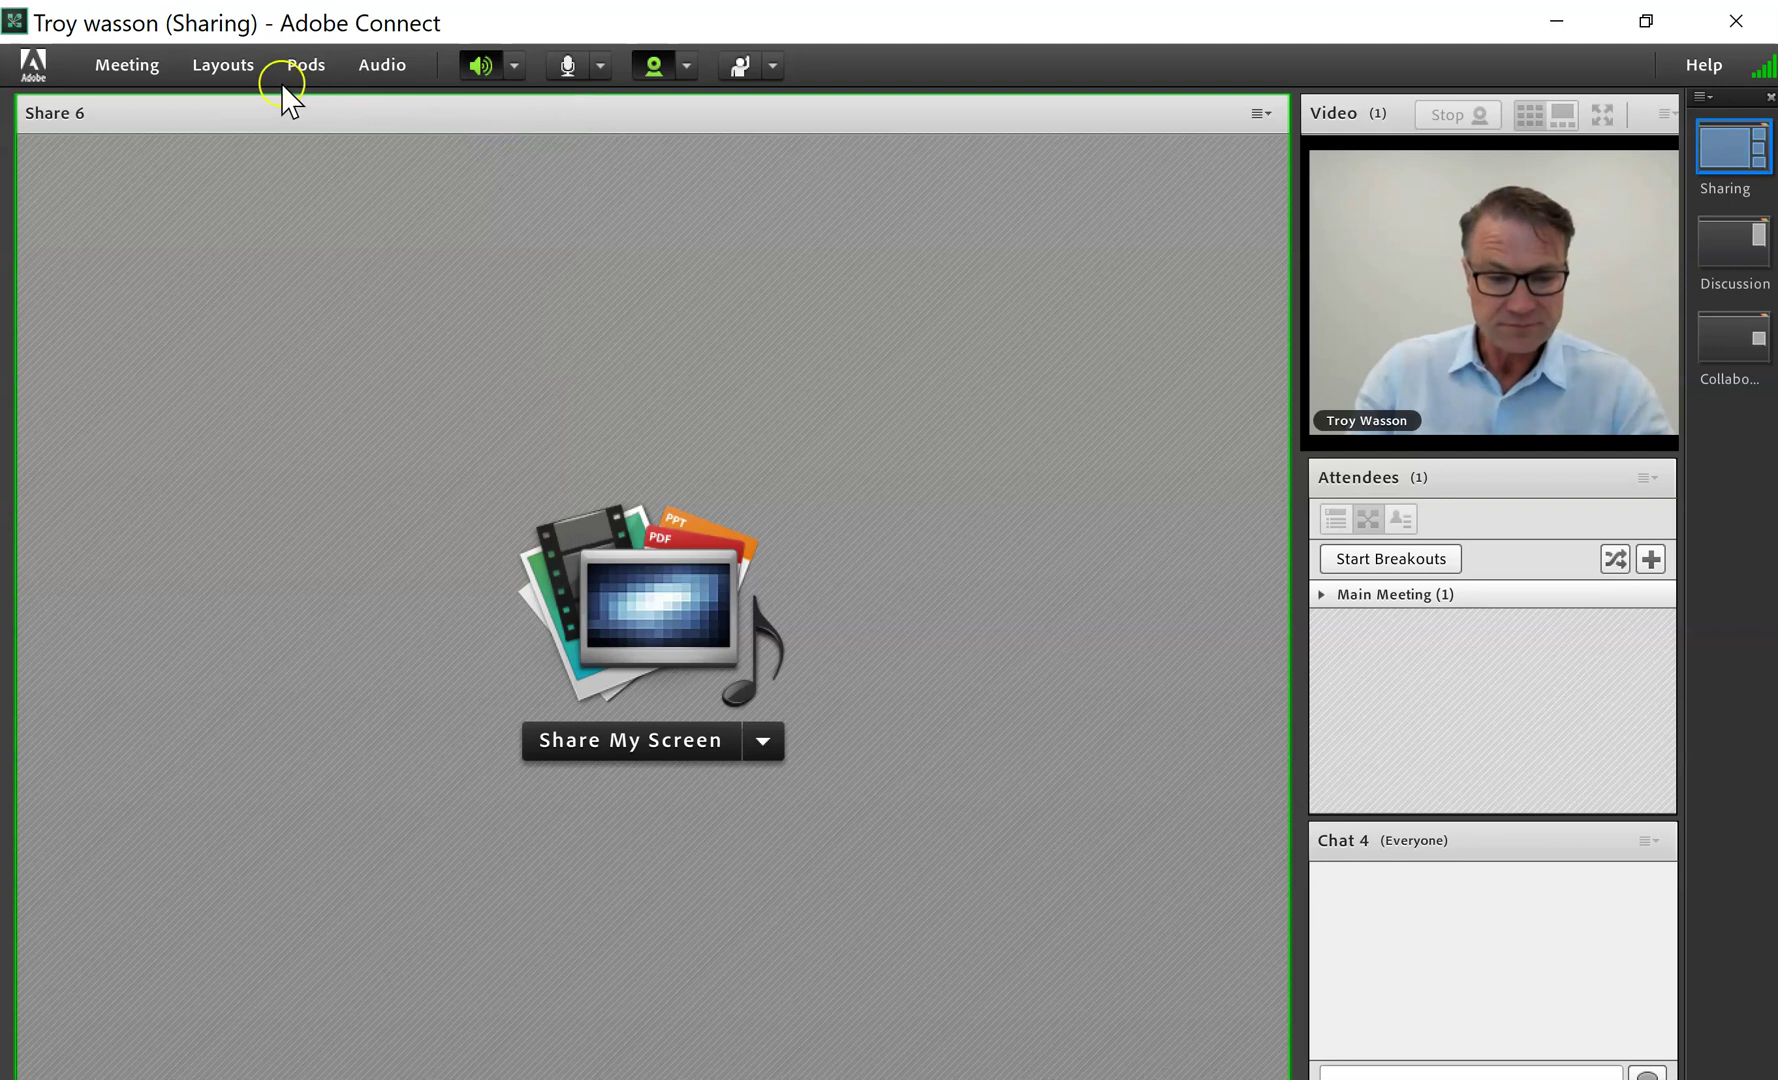
click(304, 66)
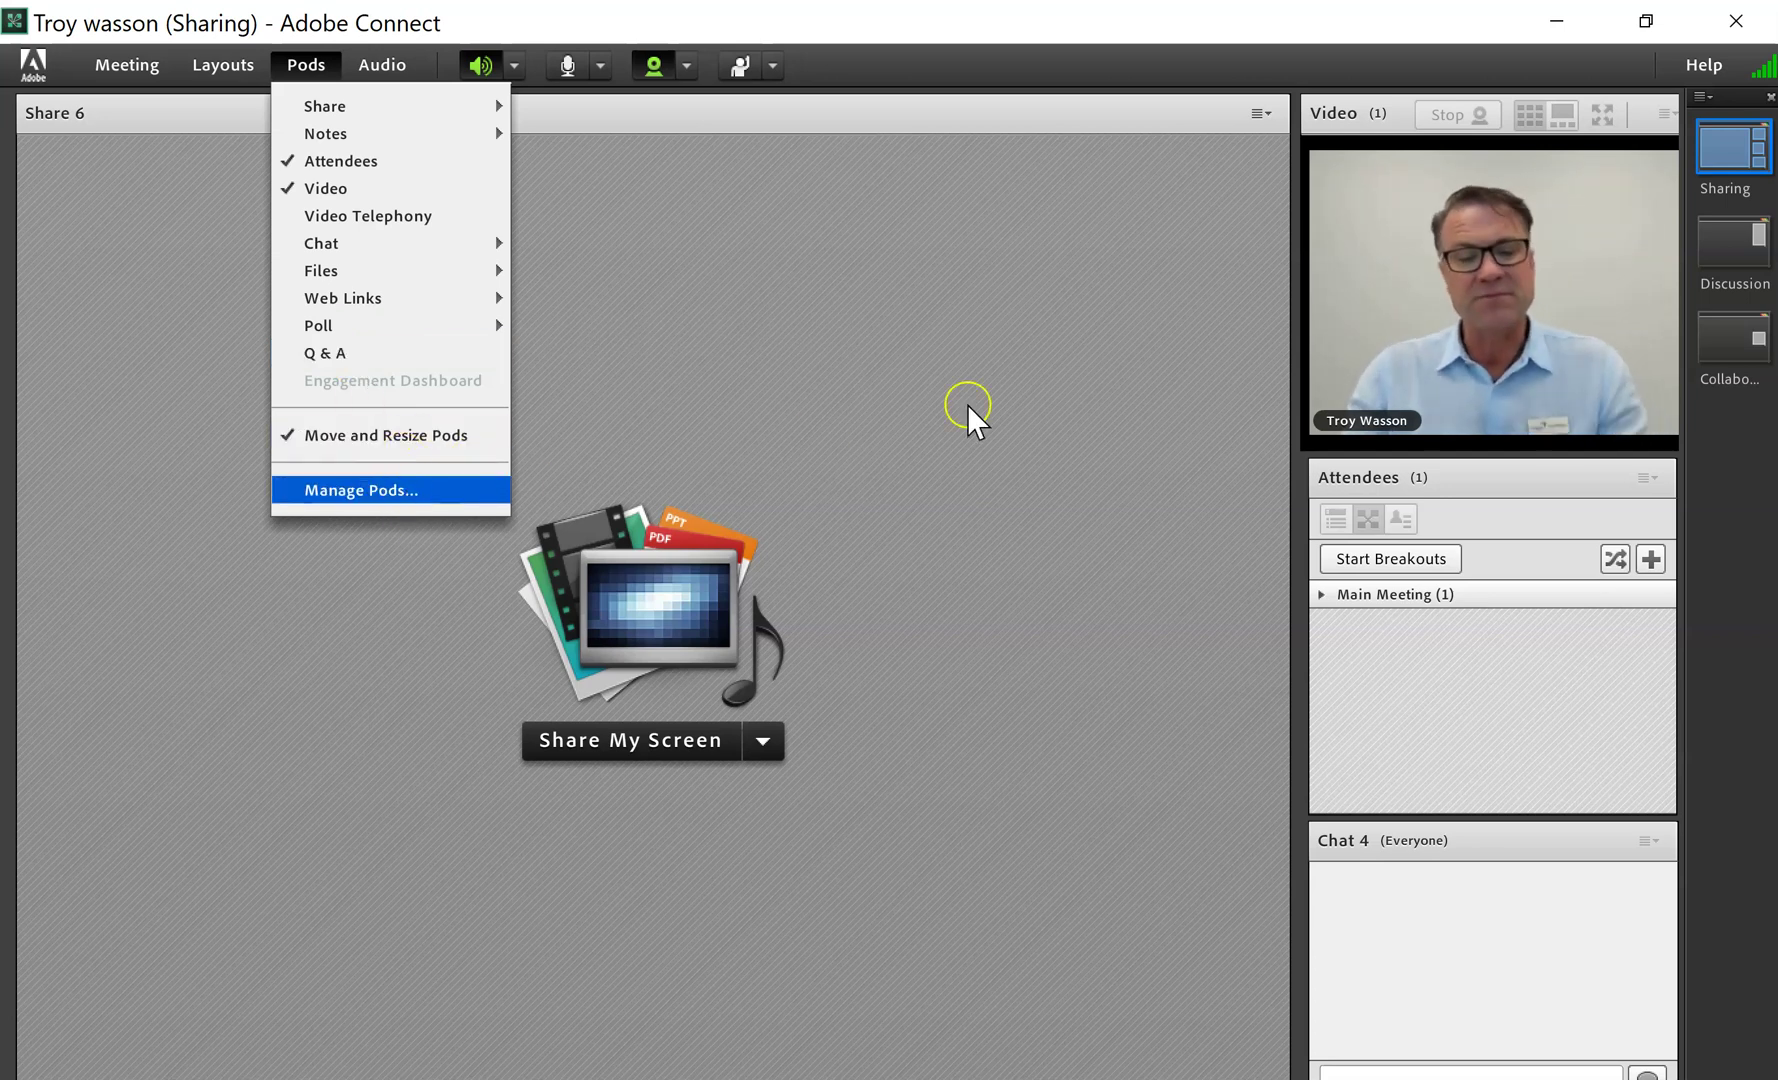
click(963, 362)
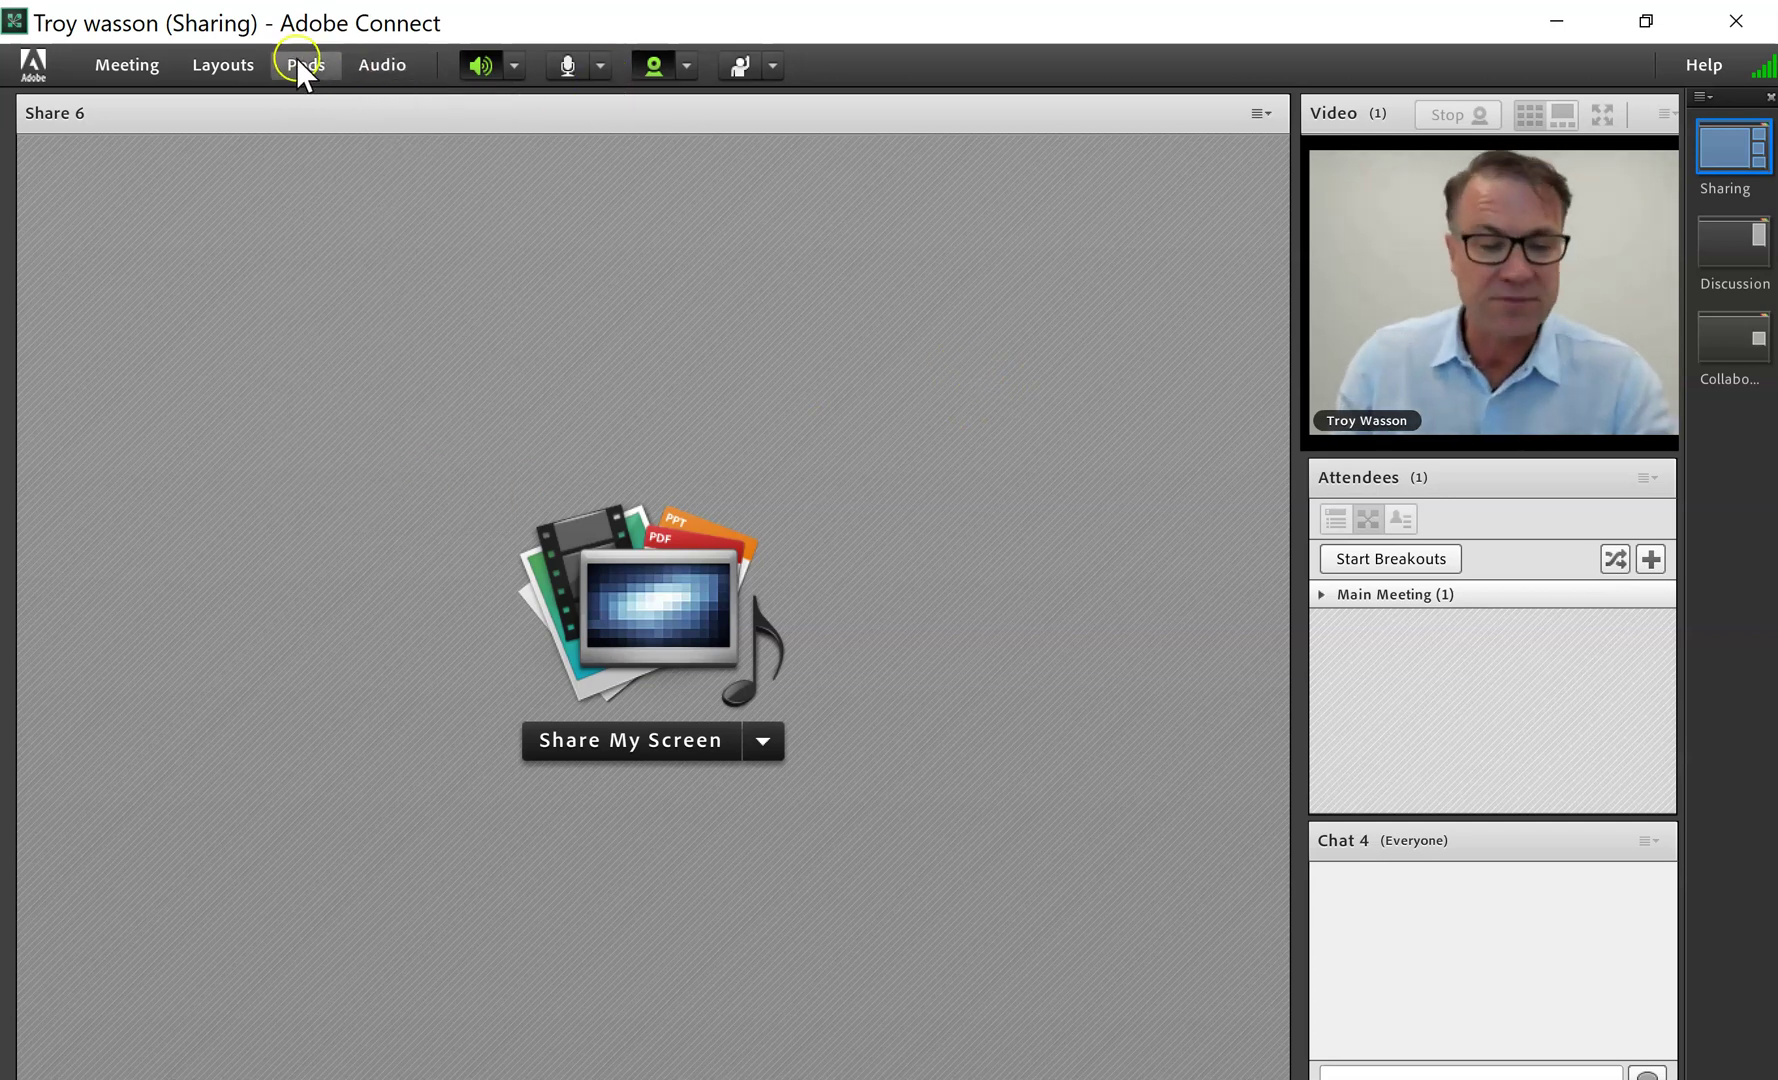
- Record the meeting under the name "adobe Lesson week 5" and stop the recording after a few seconds
click(127, 64)
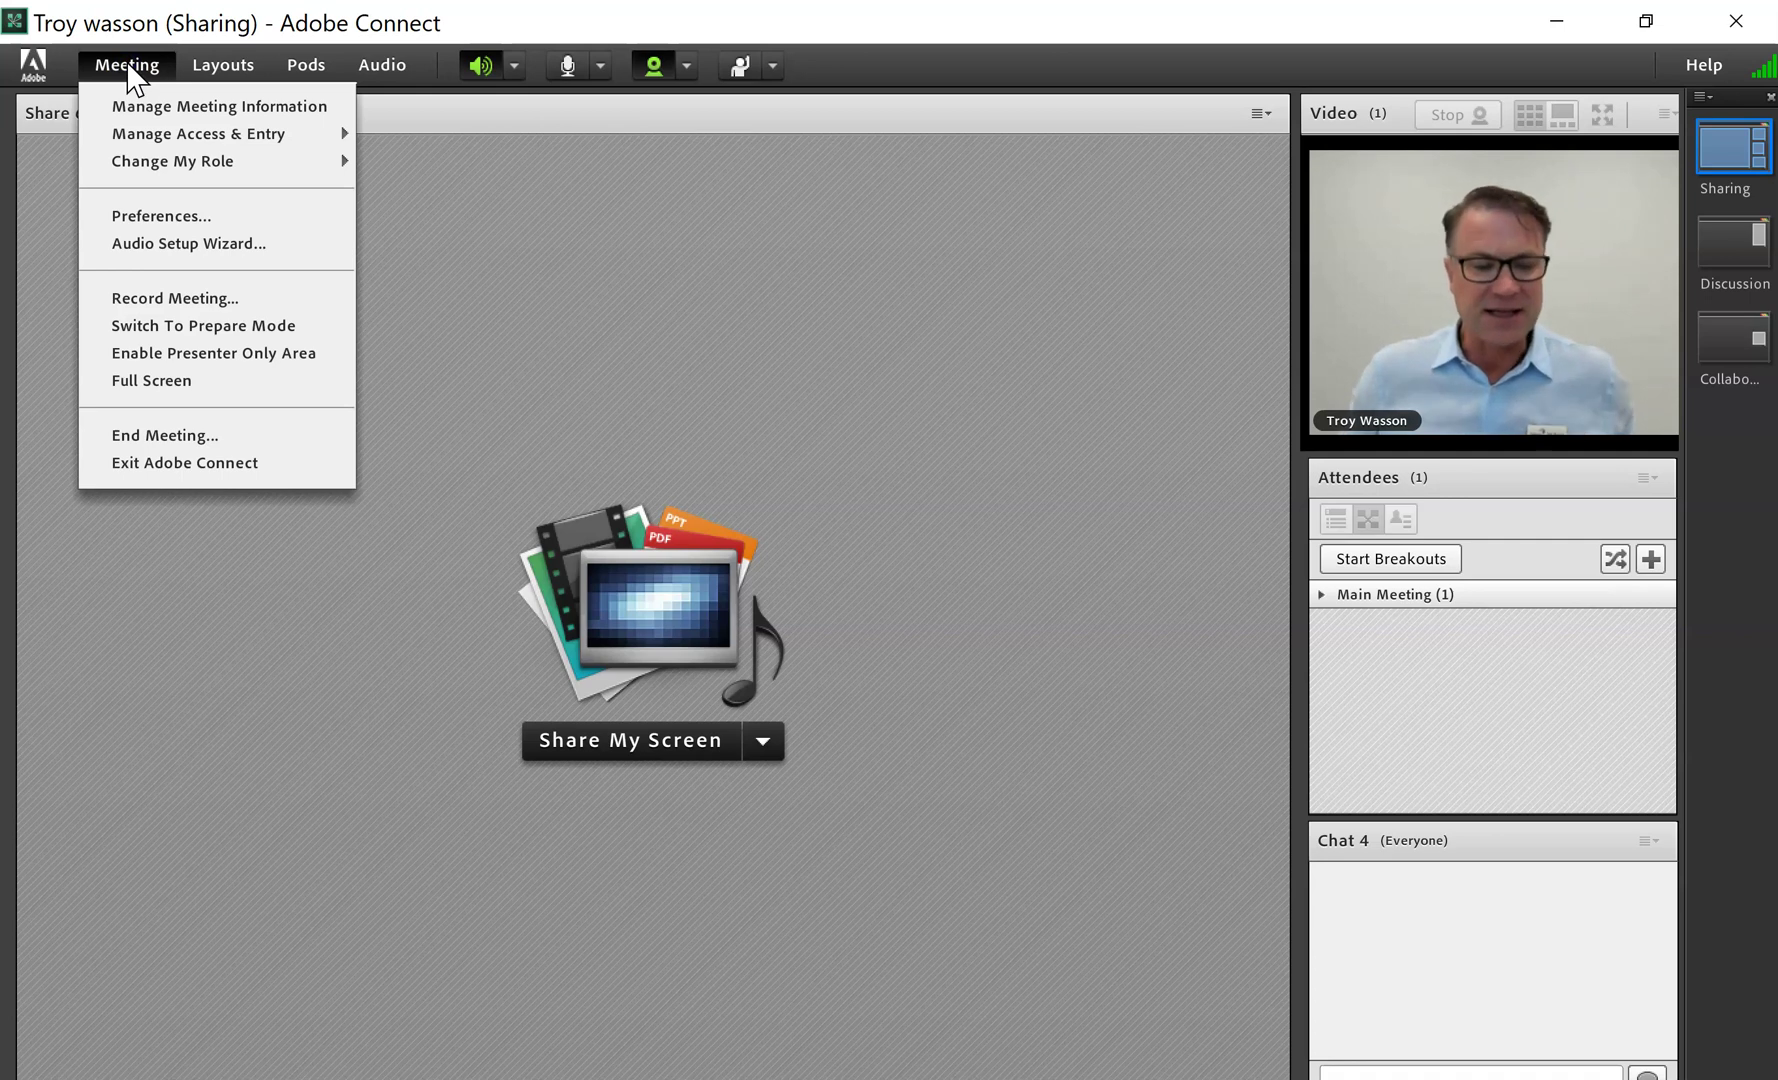
click(245, 298)
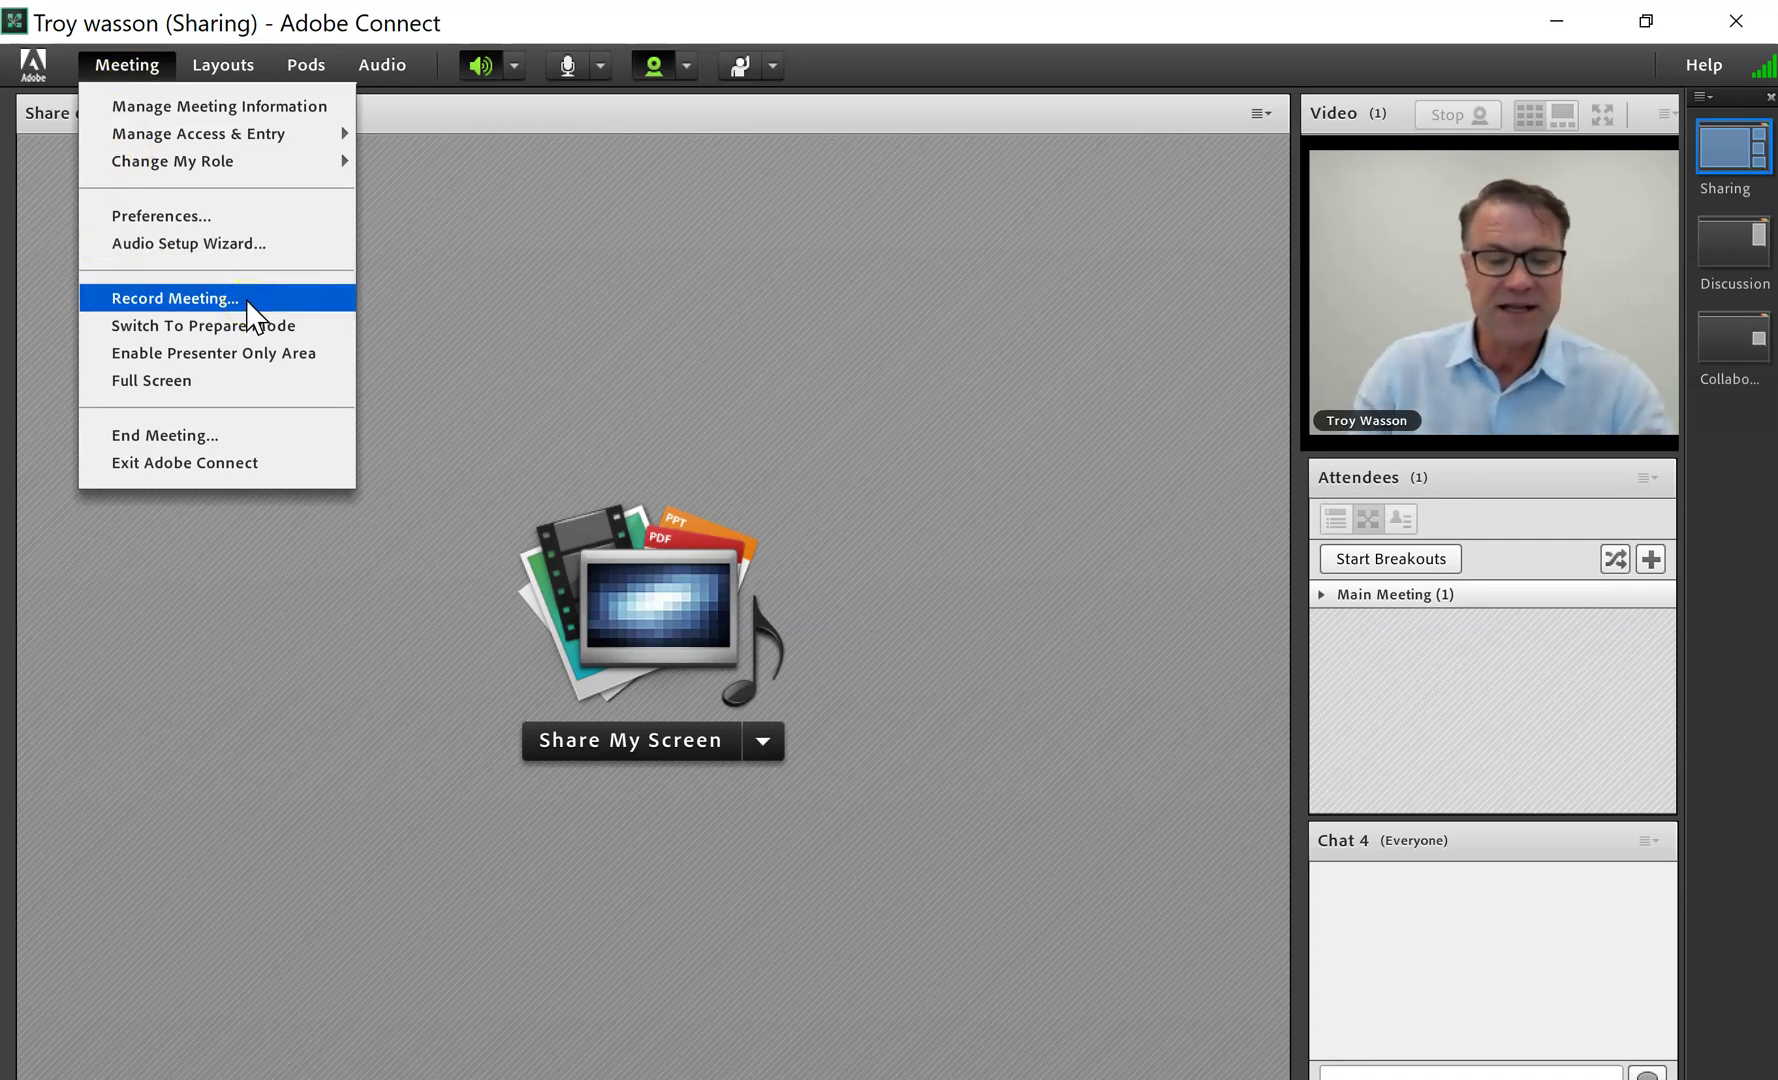
click(246, 298)
click(786, 430)
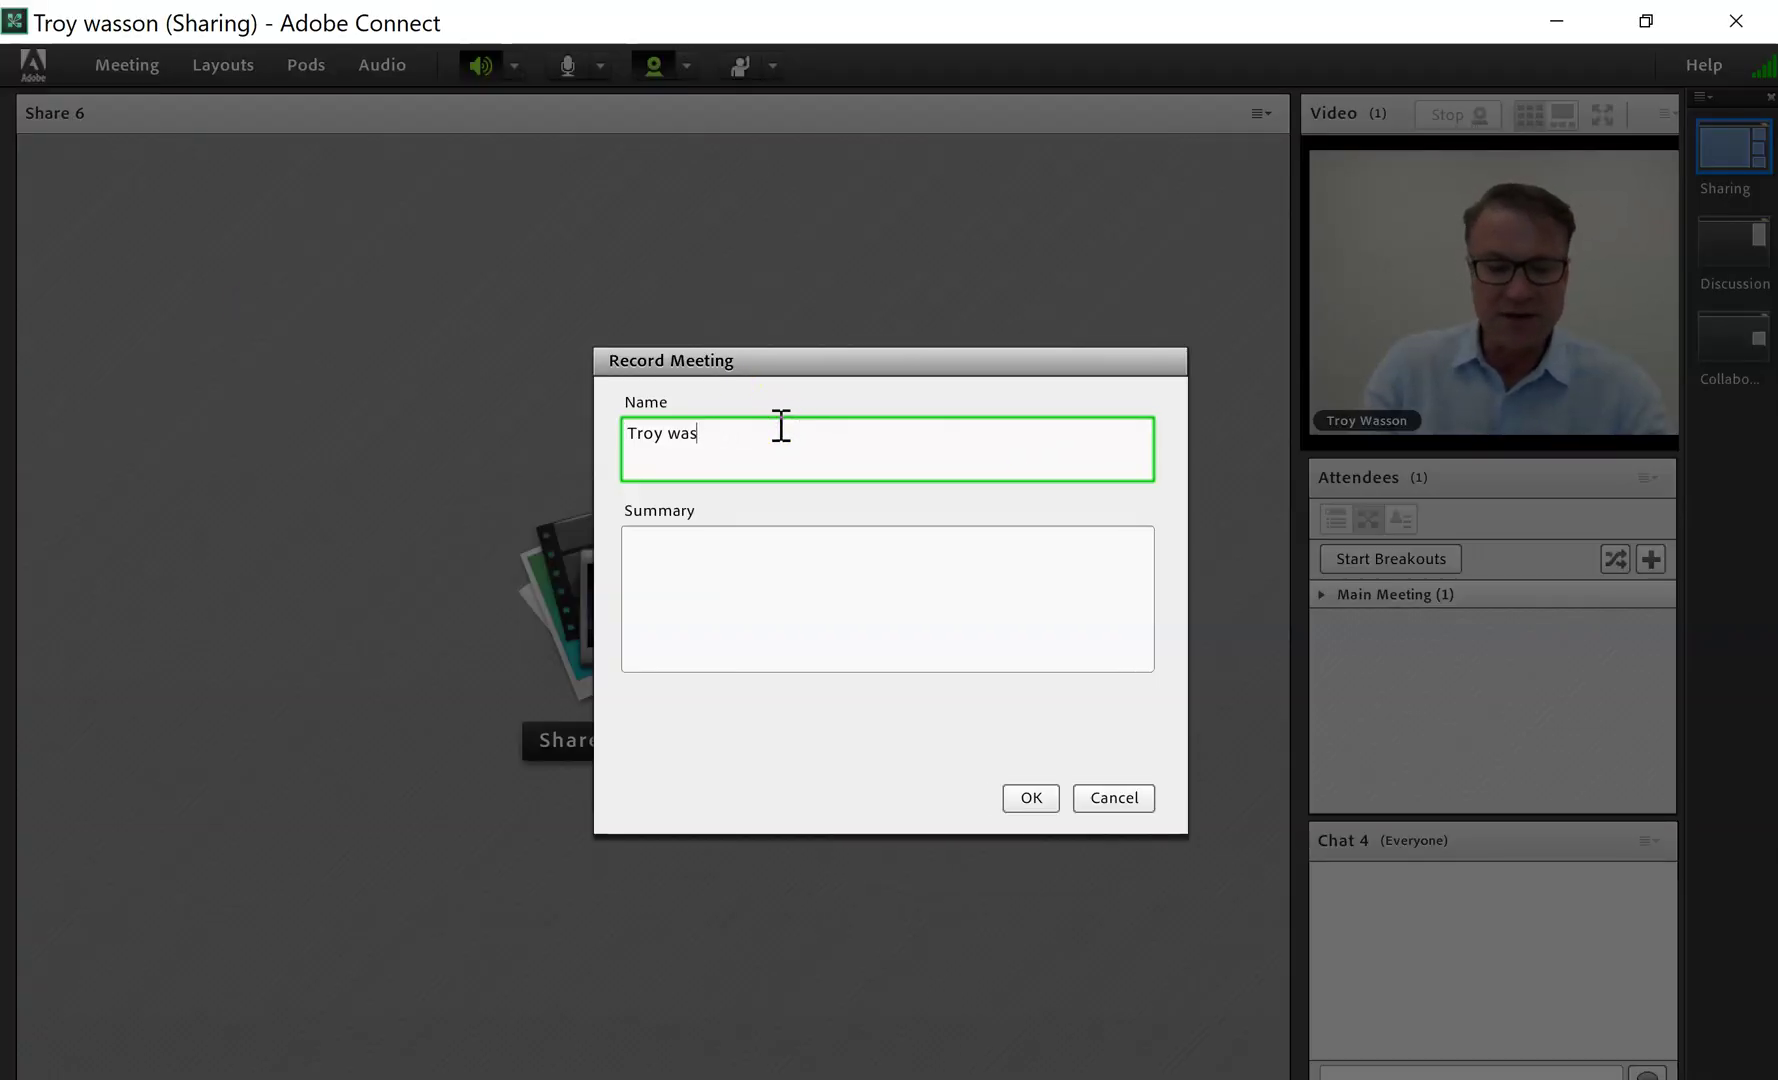
key(BackSpace)
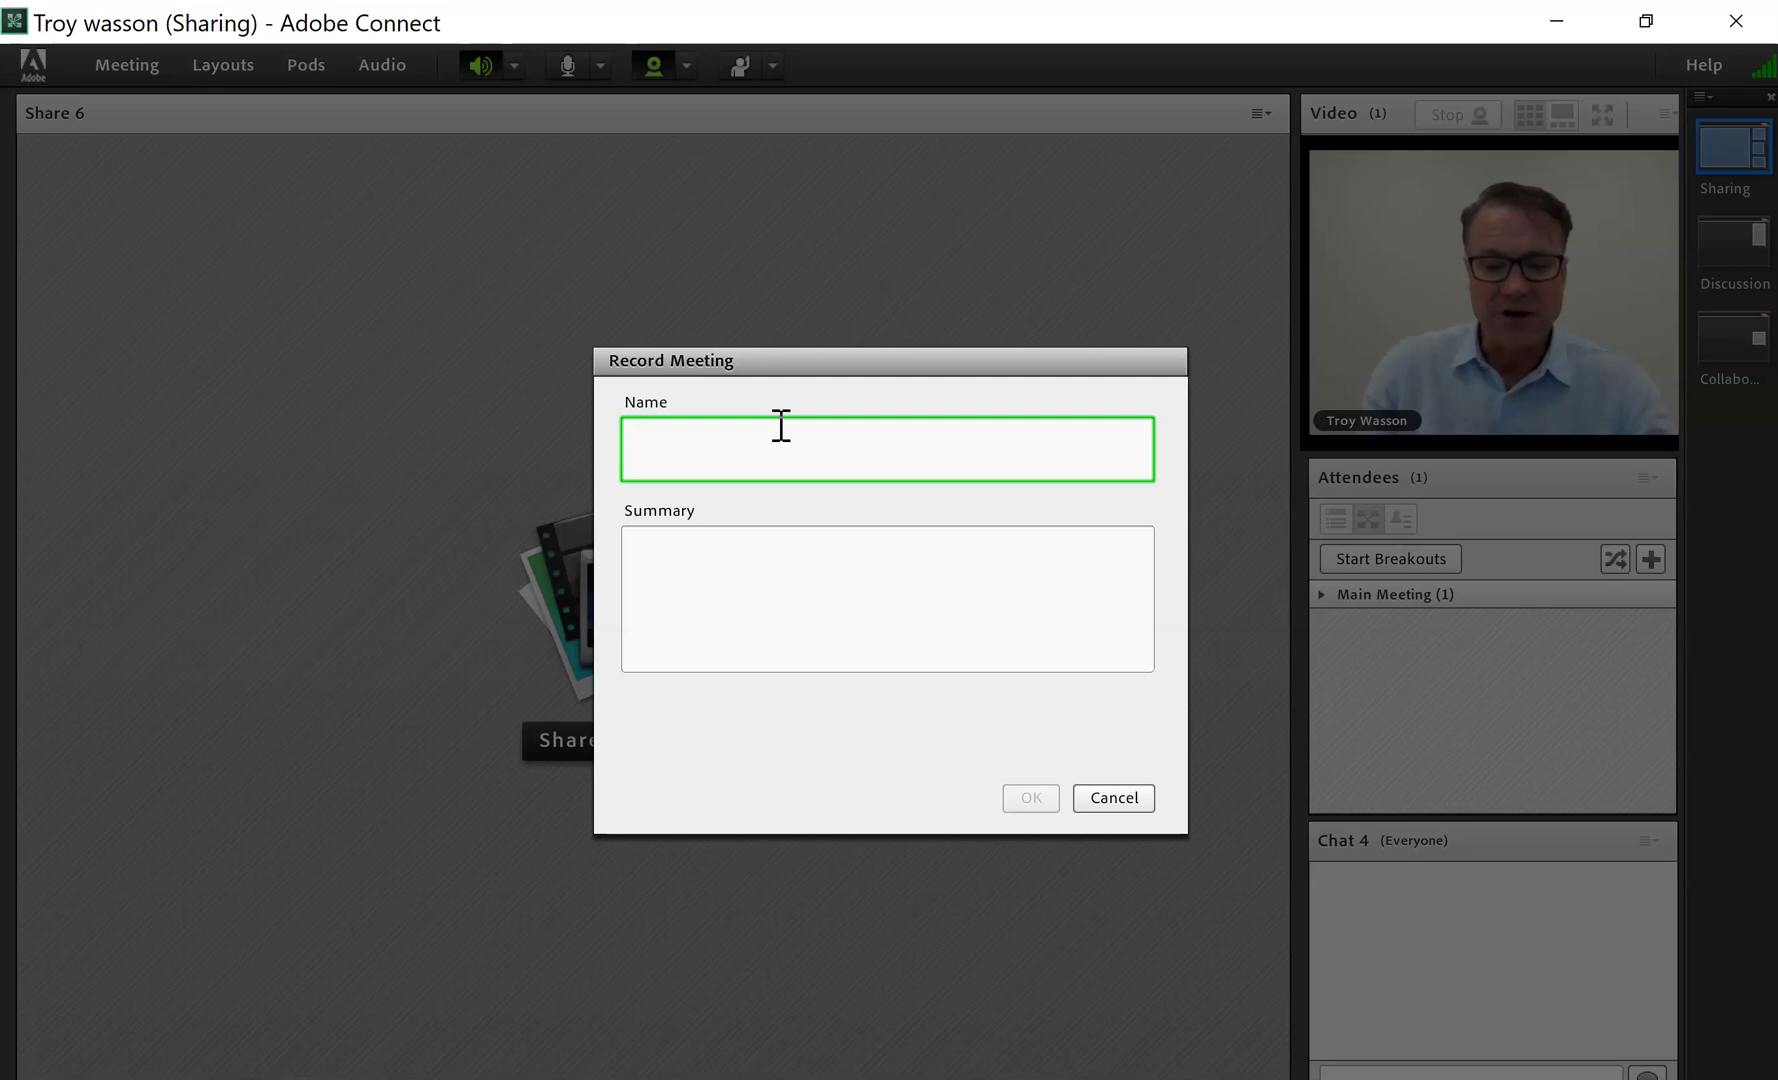
text(ad)
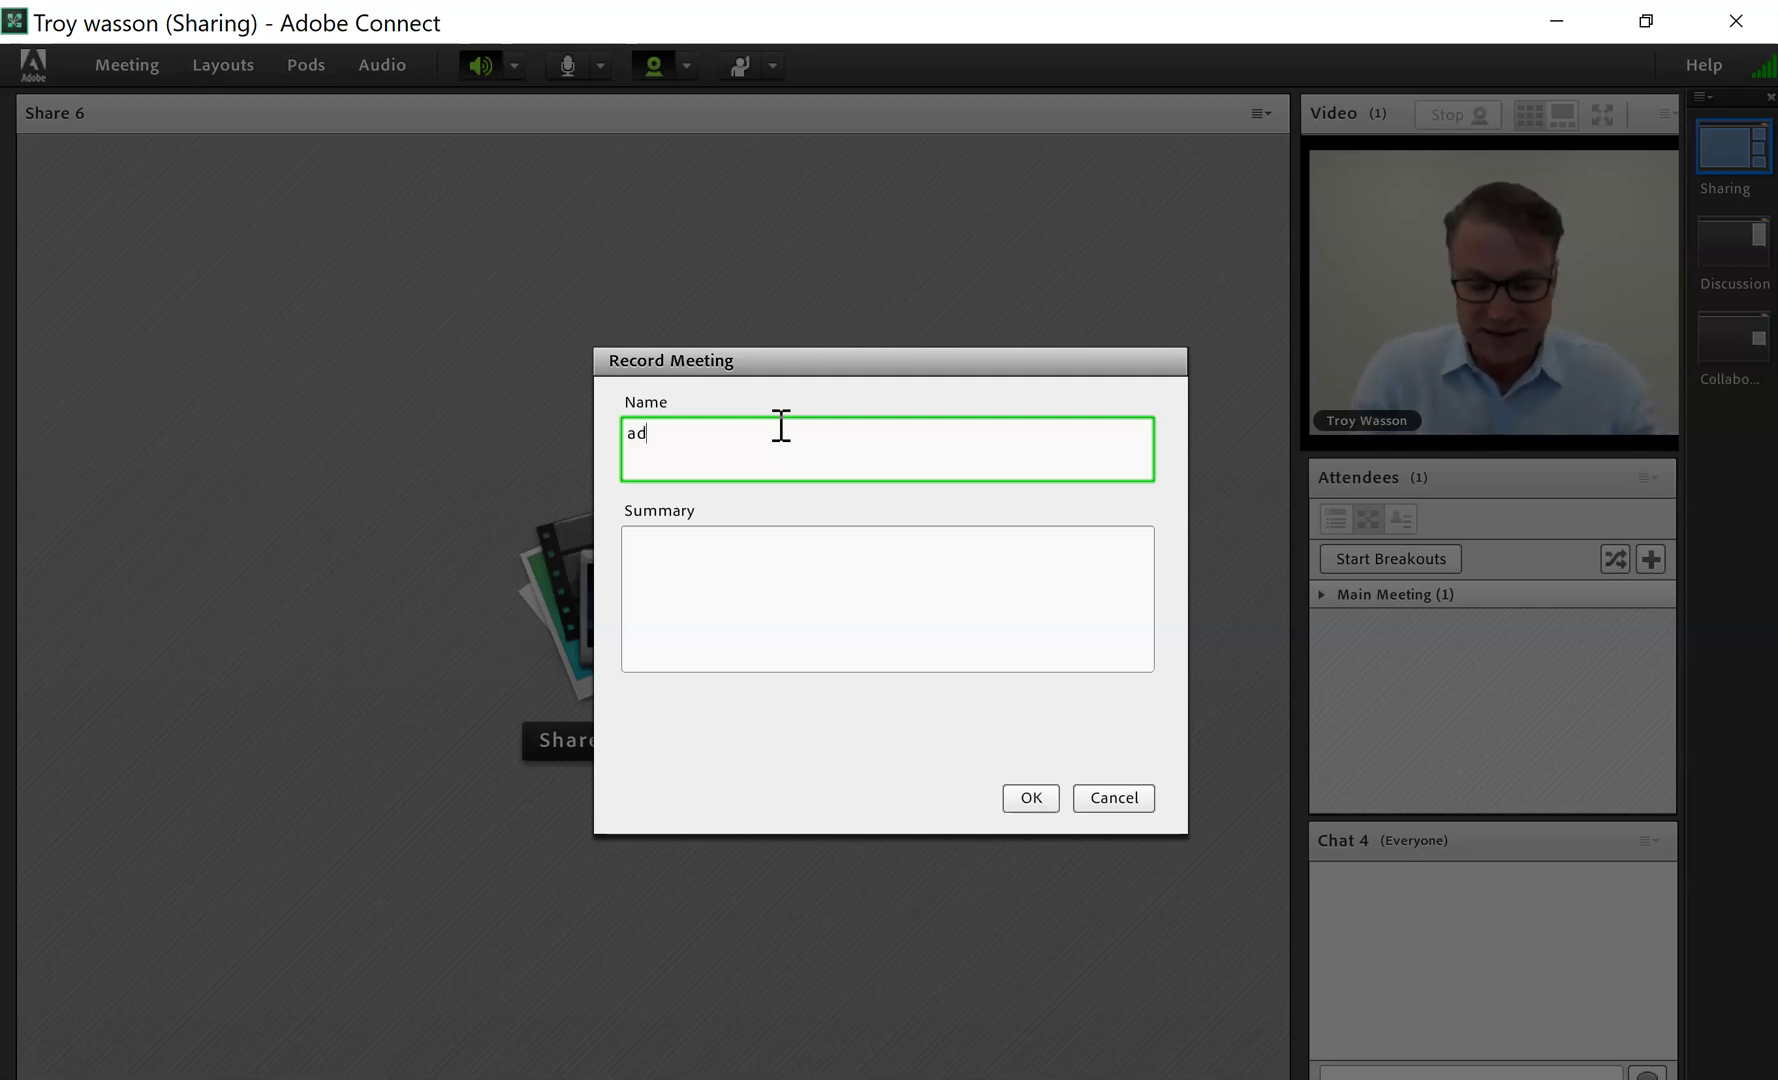
text(obe Lesson)
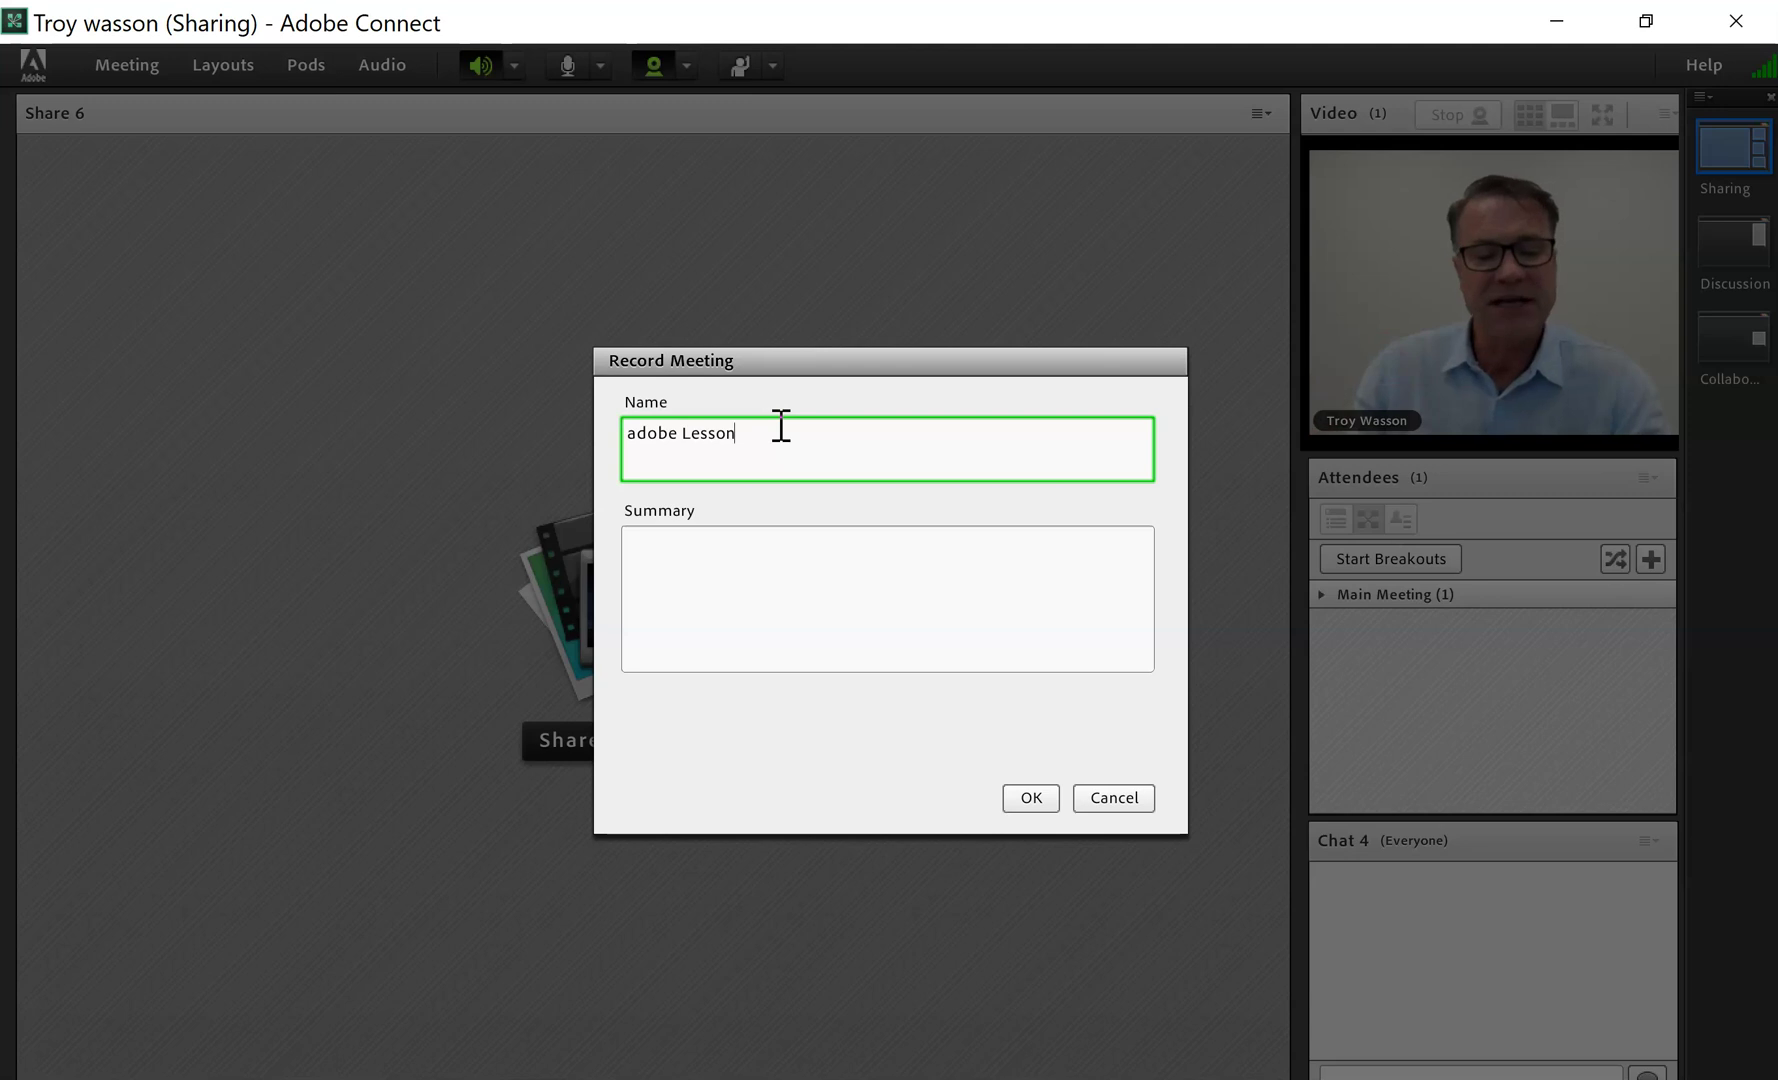
click(779, 436)
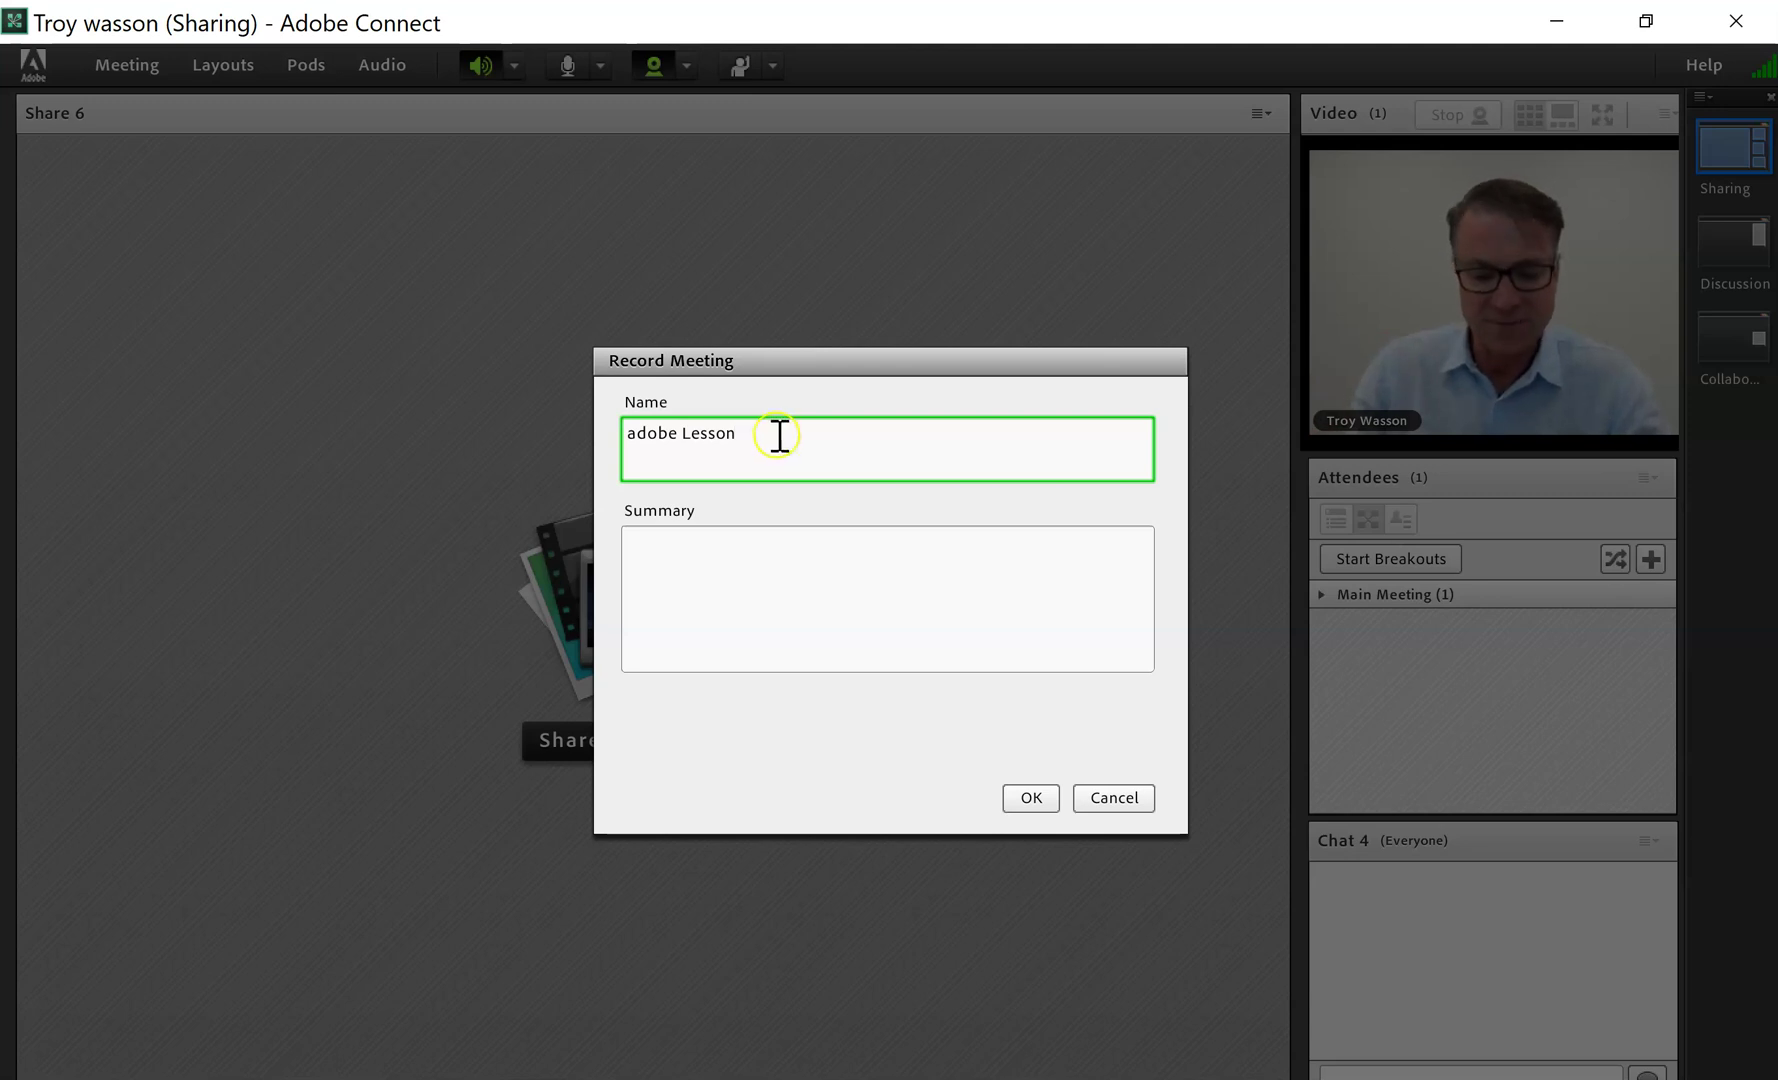
text(week 5)
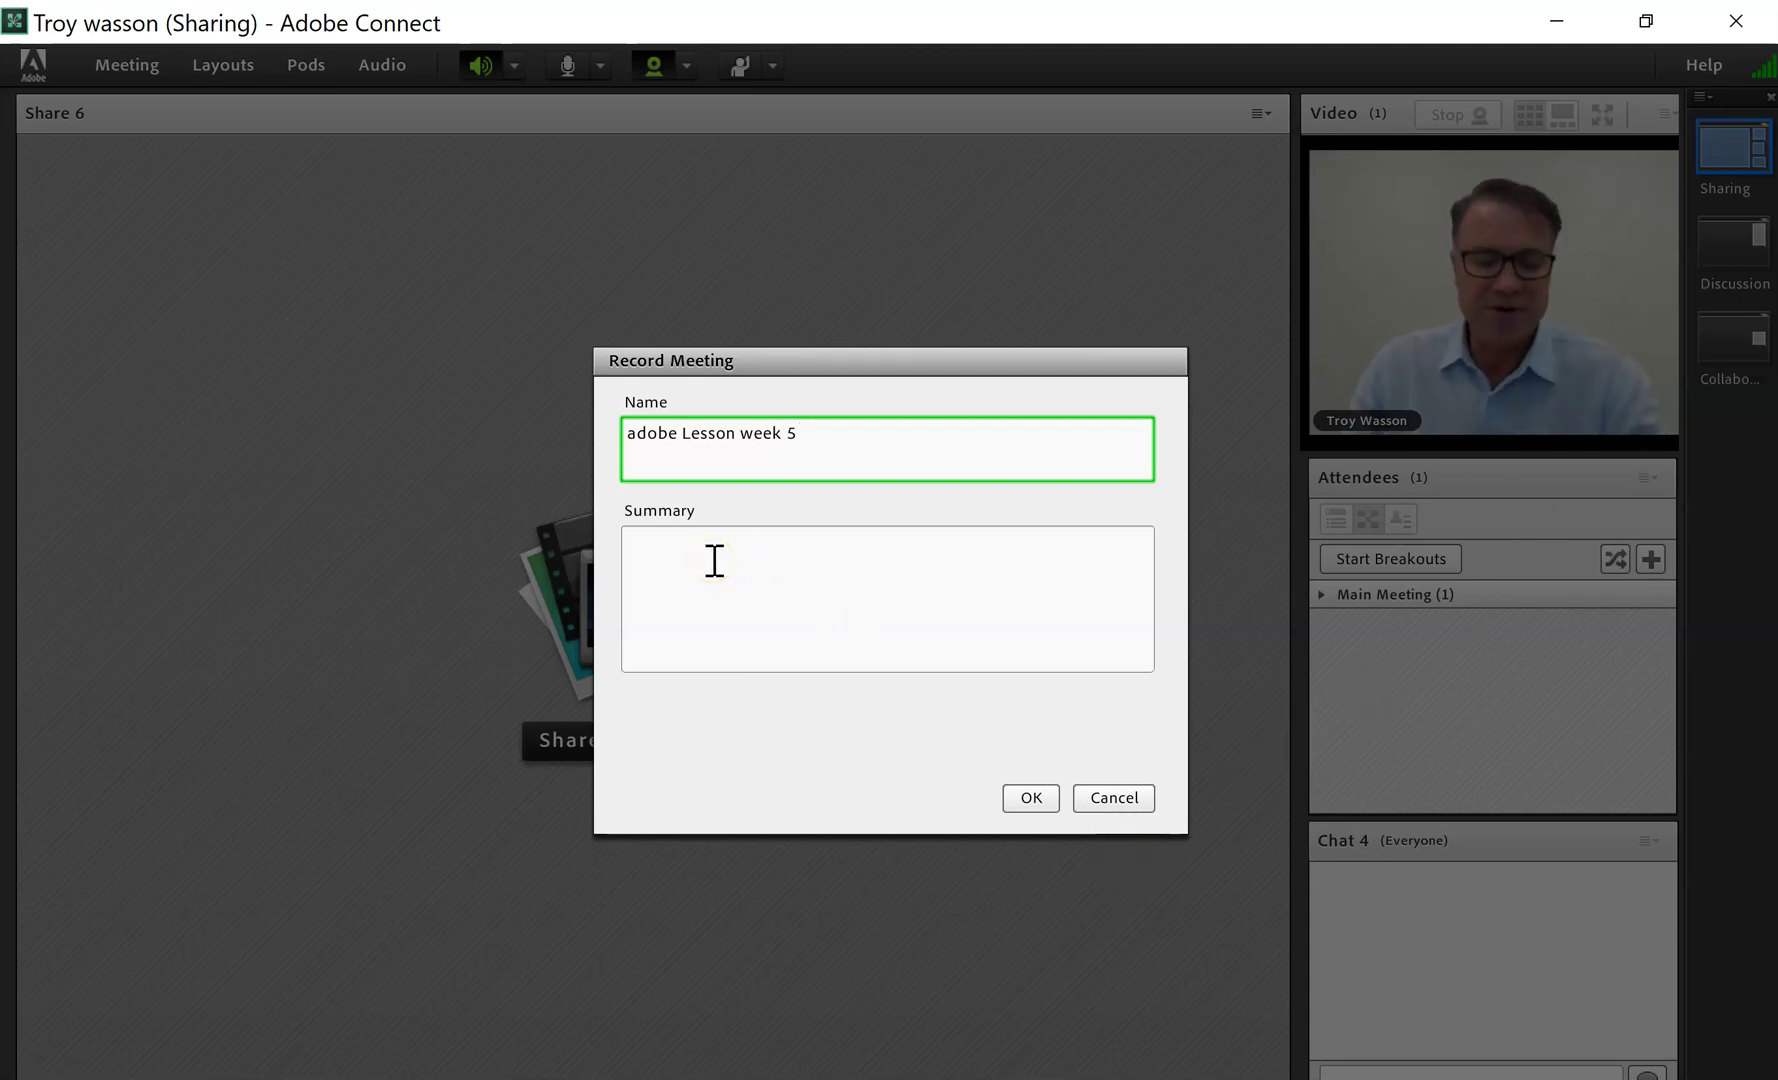
click(1031, 798)
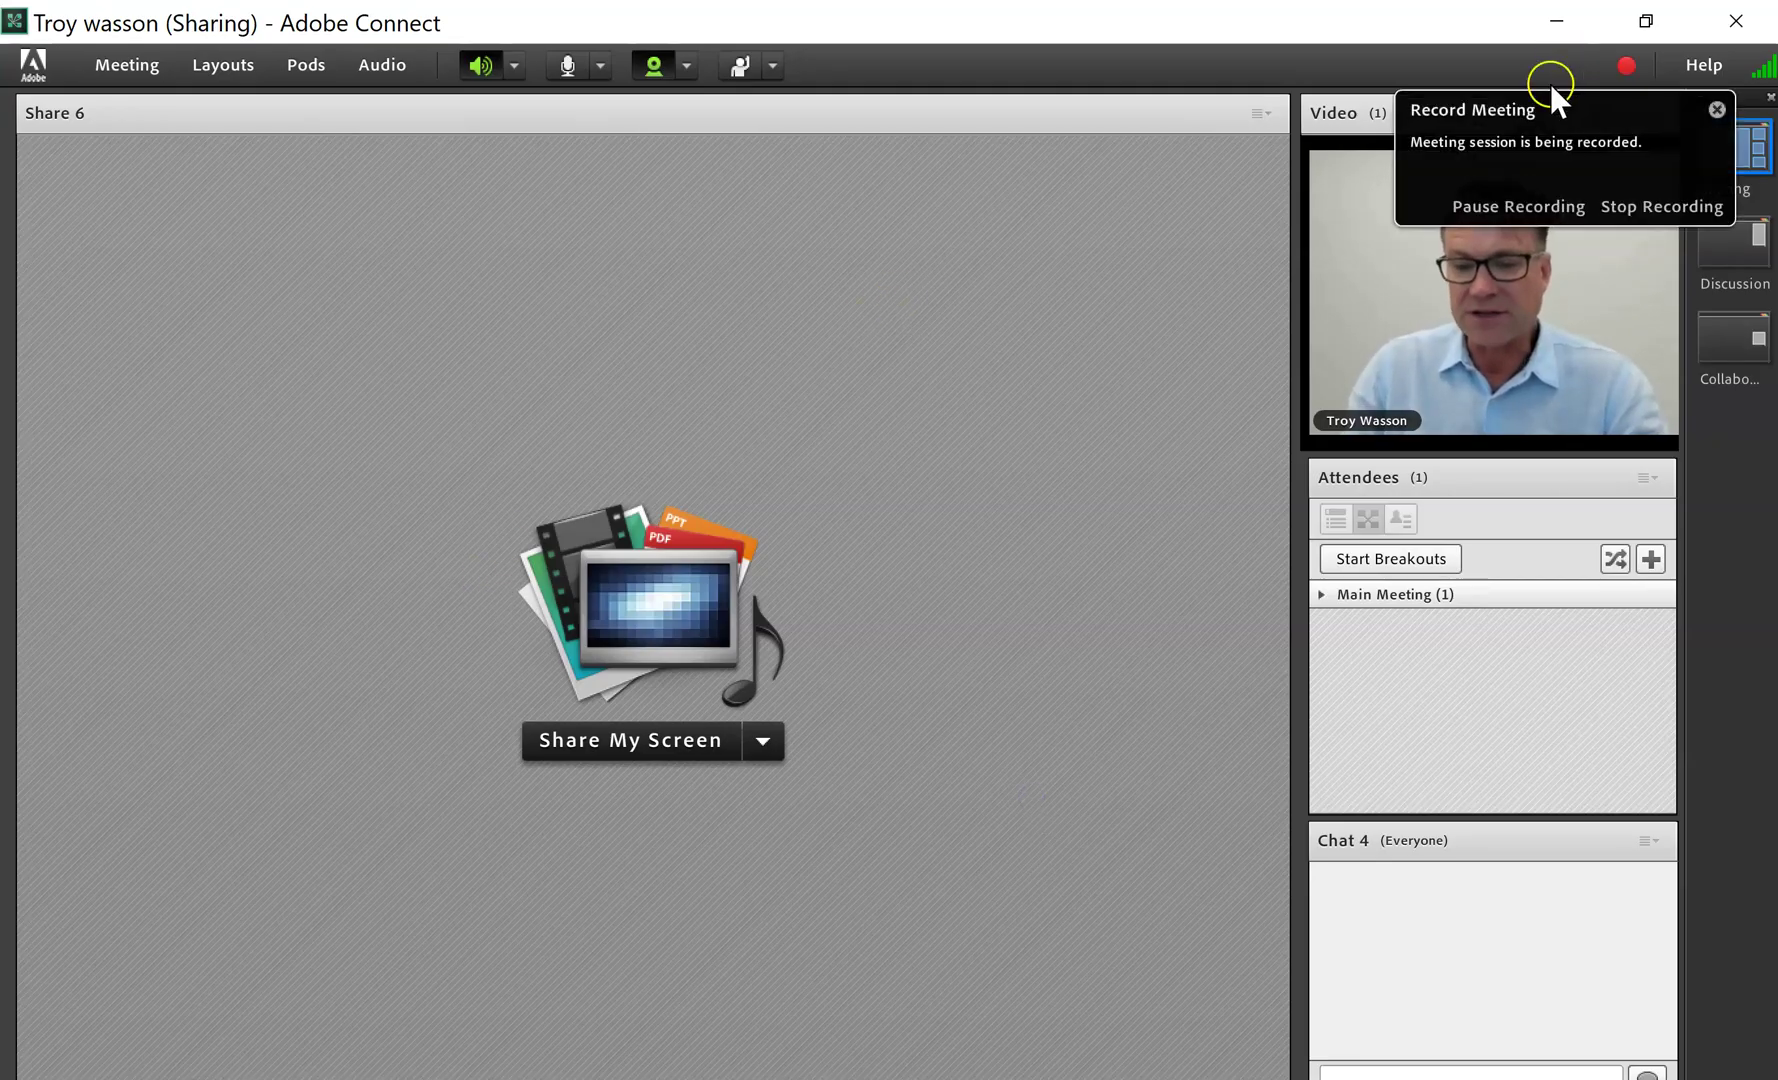
click(1661, 206)
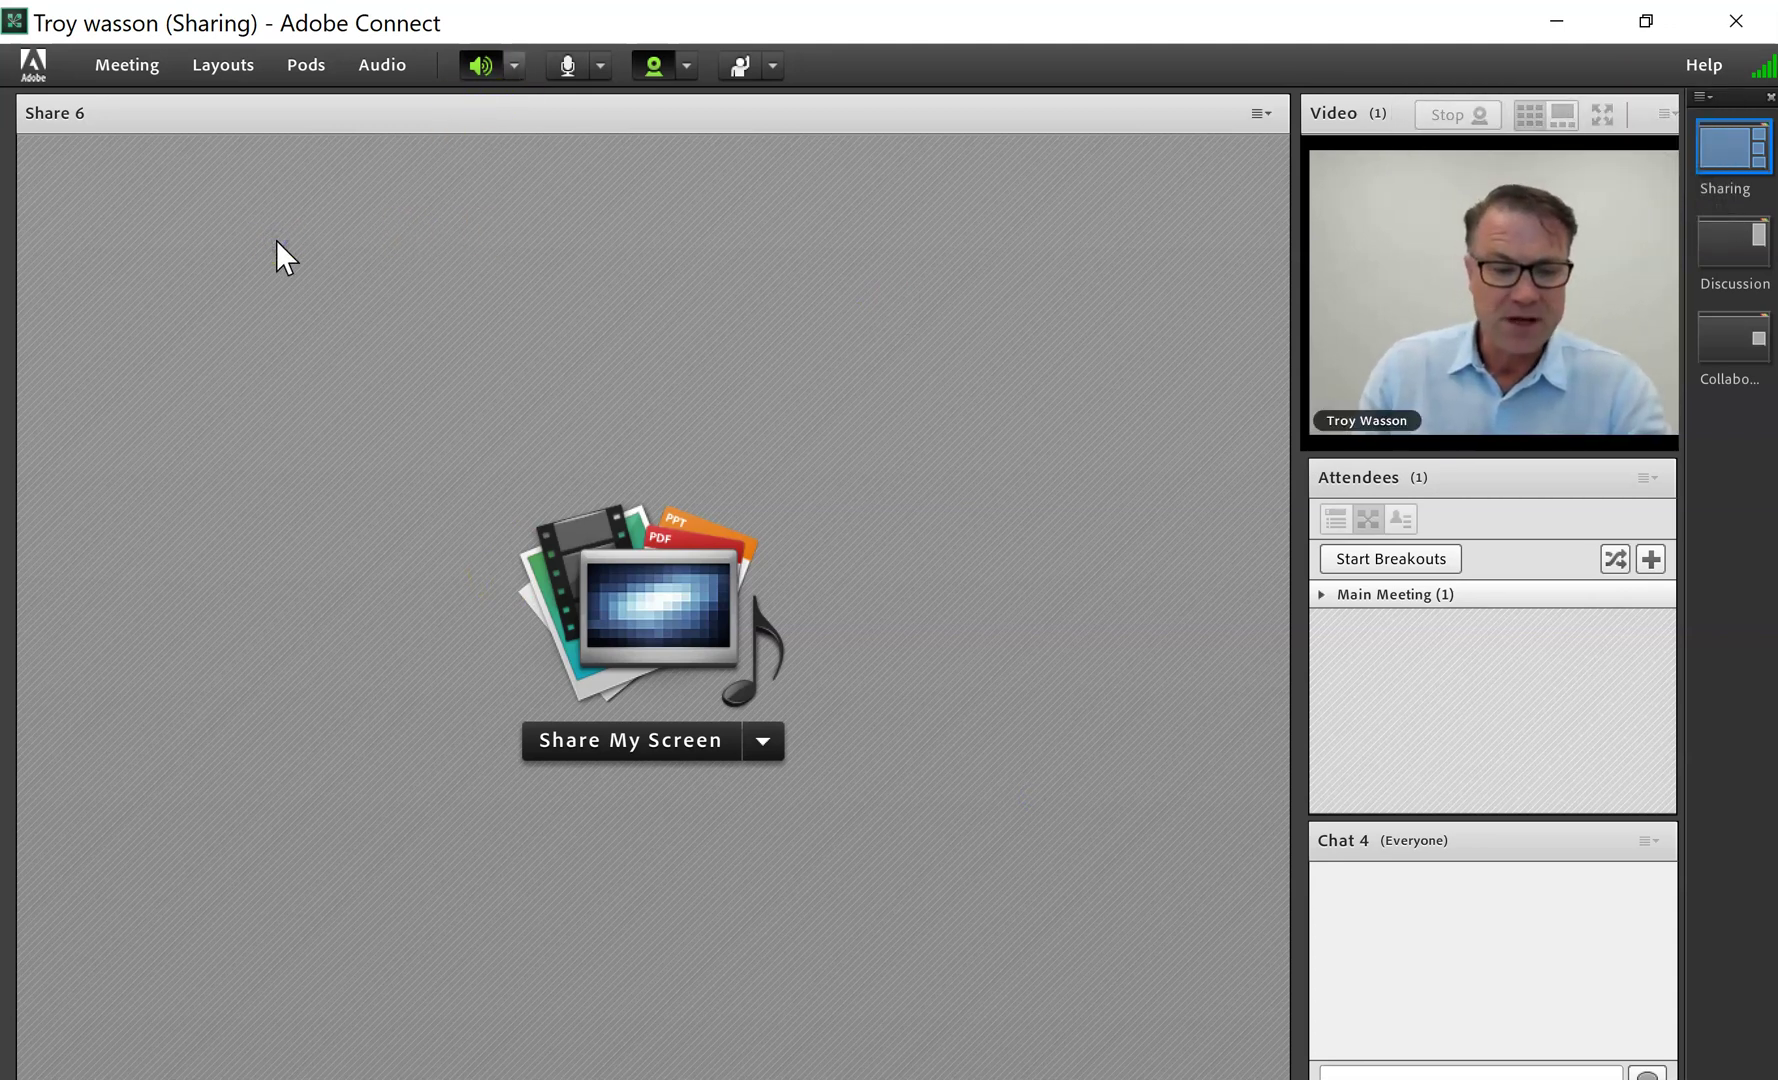
- Open the meeting's management information page in the browser and log in with the account password
click(142, 72)
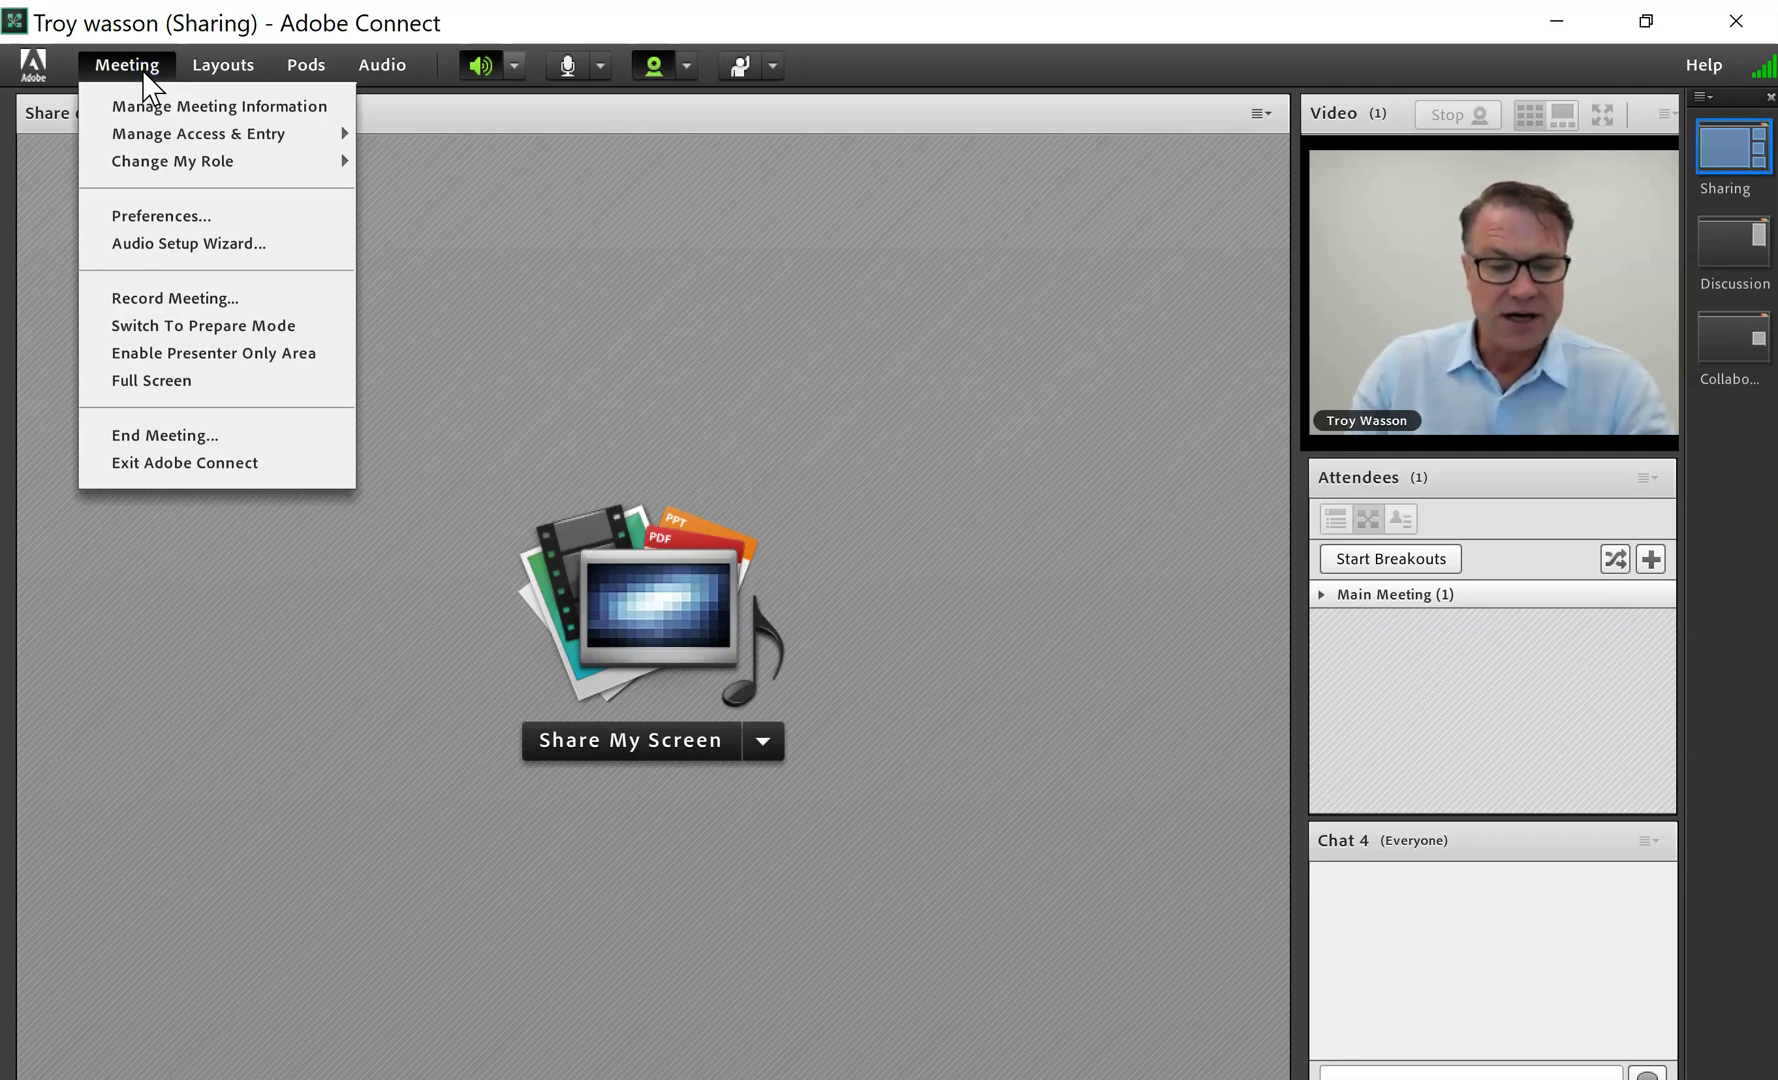
click(222, 109)
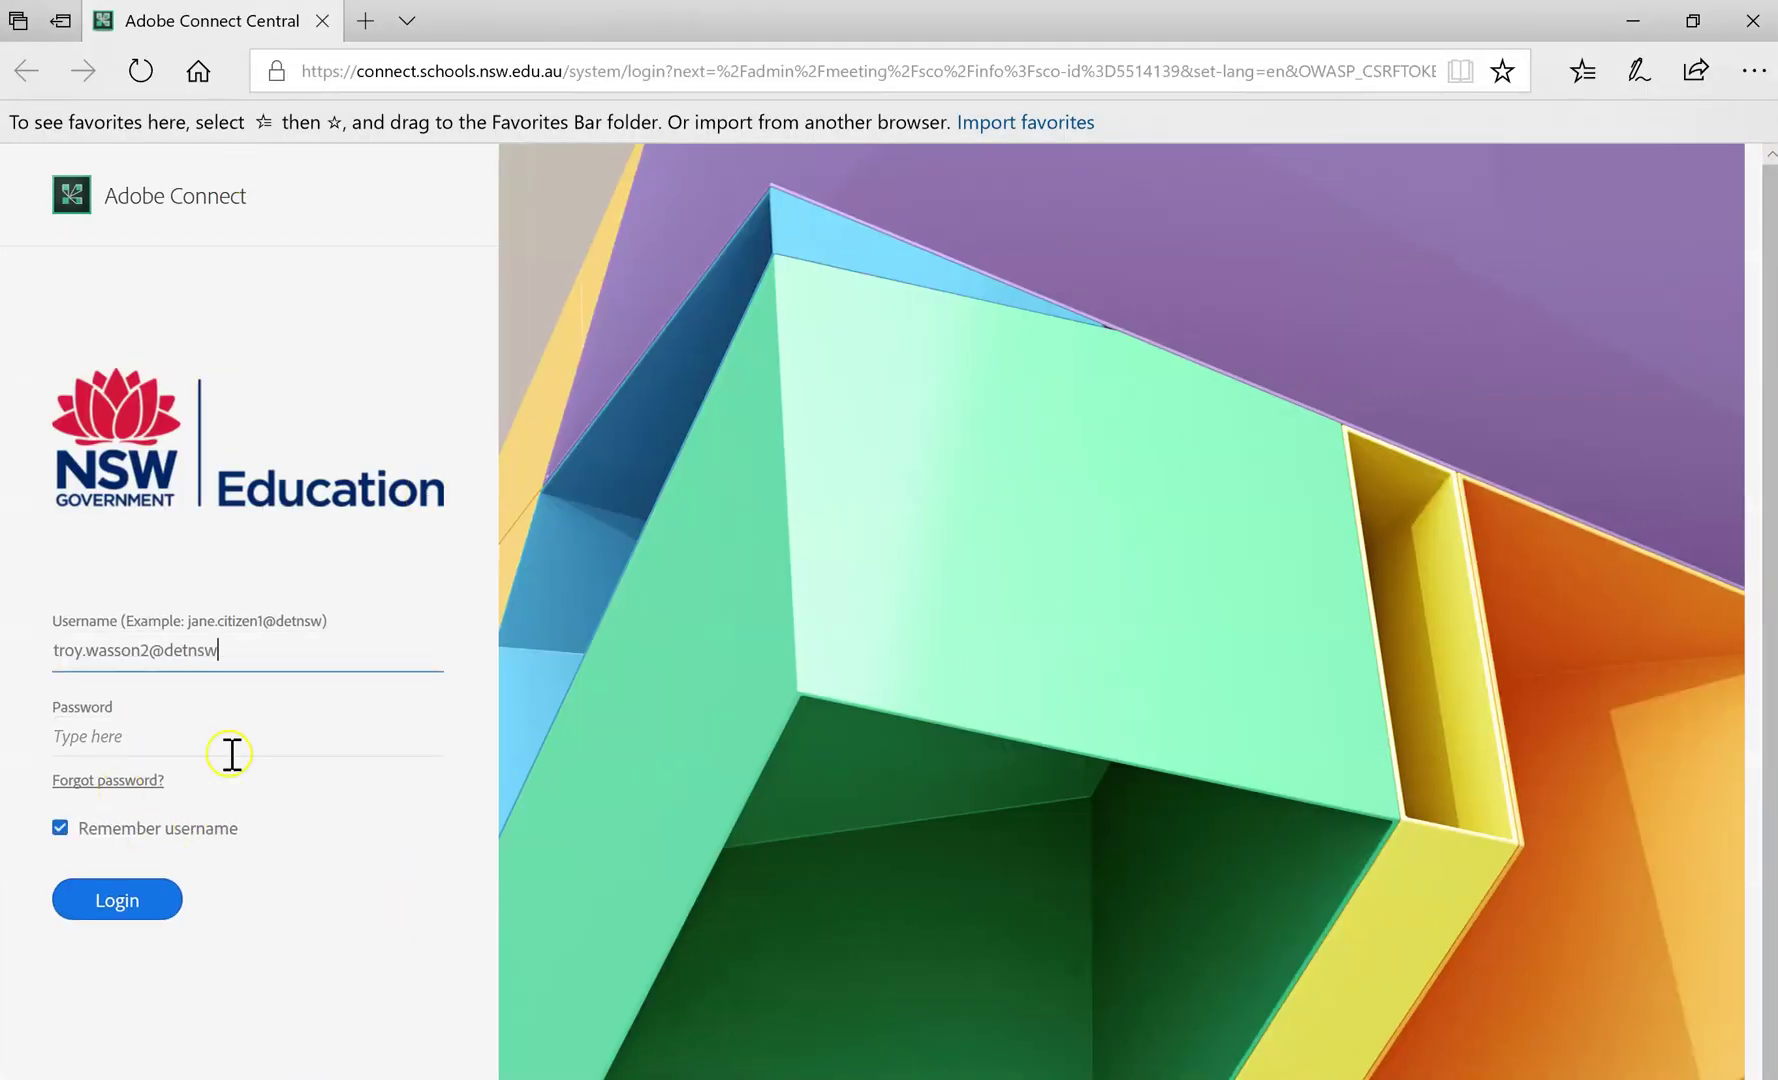
click(197, 740)
text(•)
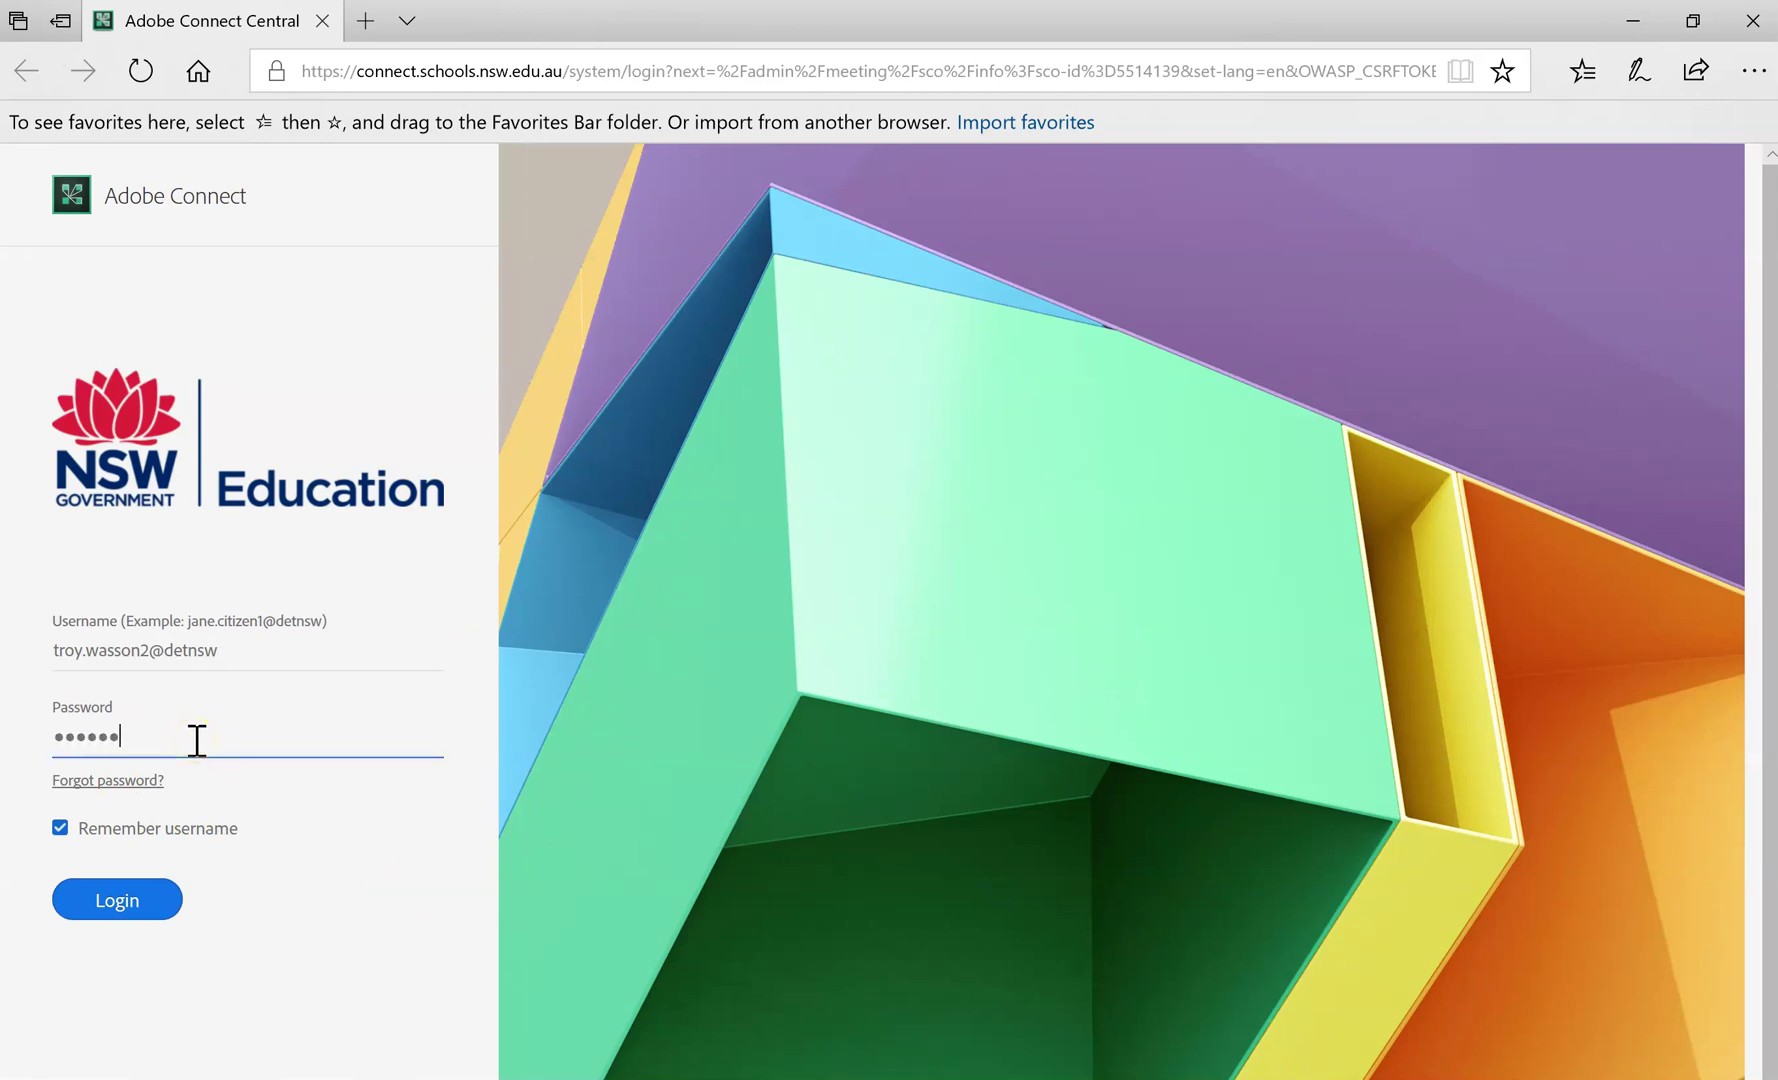
key(Return)
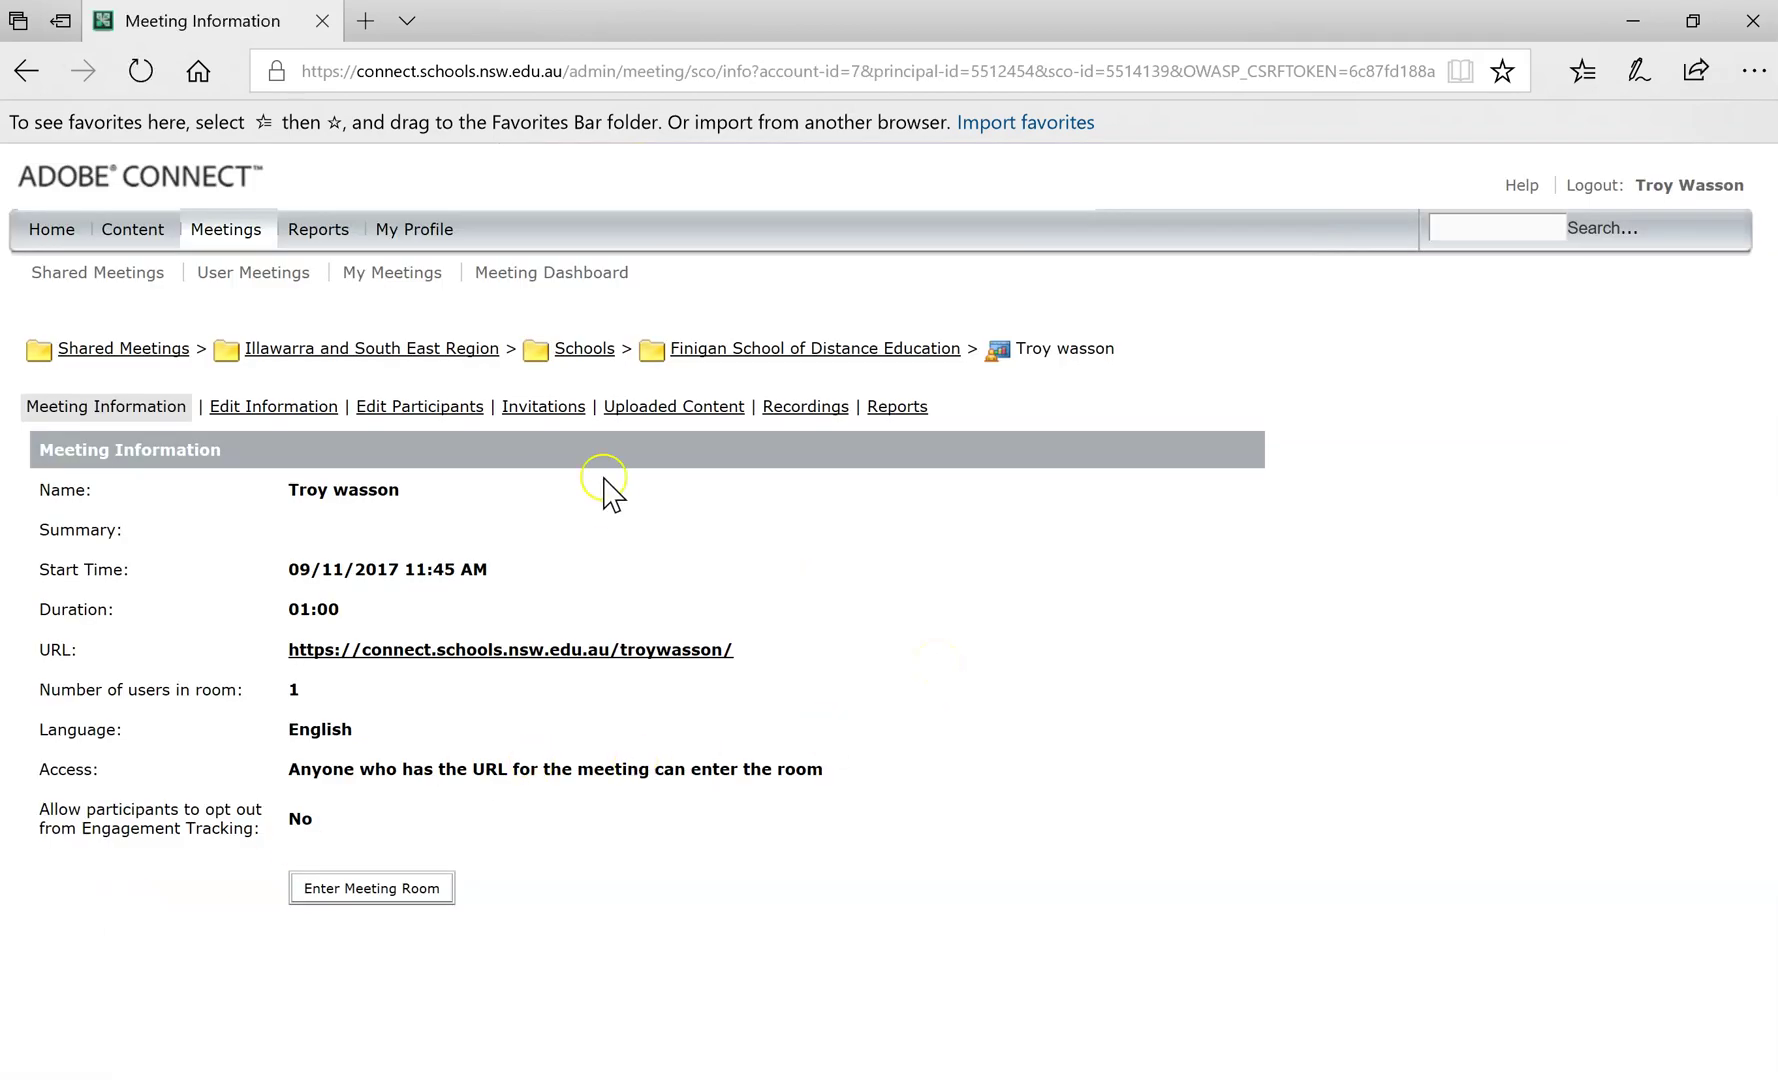
- Open the "adobe Lesson week 5" entry in the meeting's recordings and copy its viewing URL link
click(826, 412)
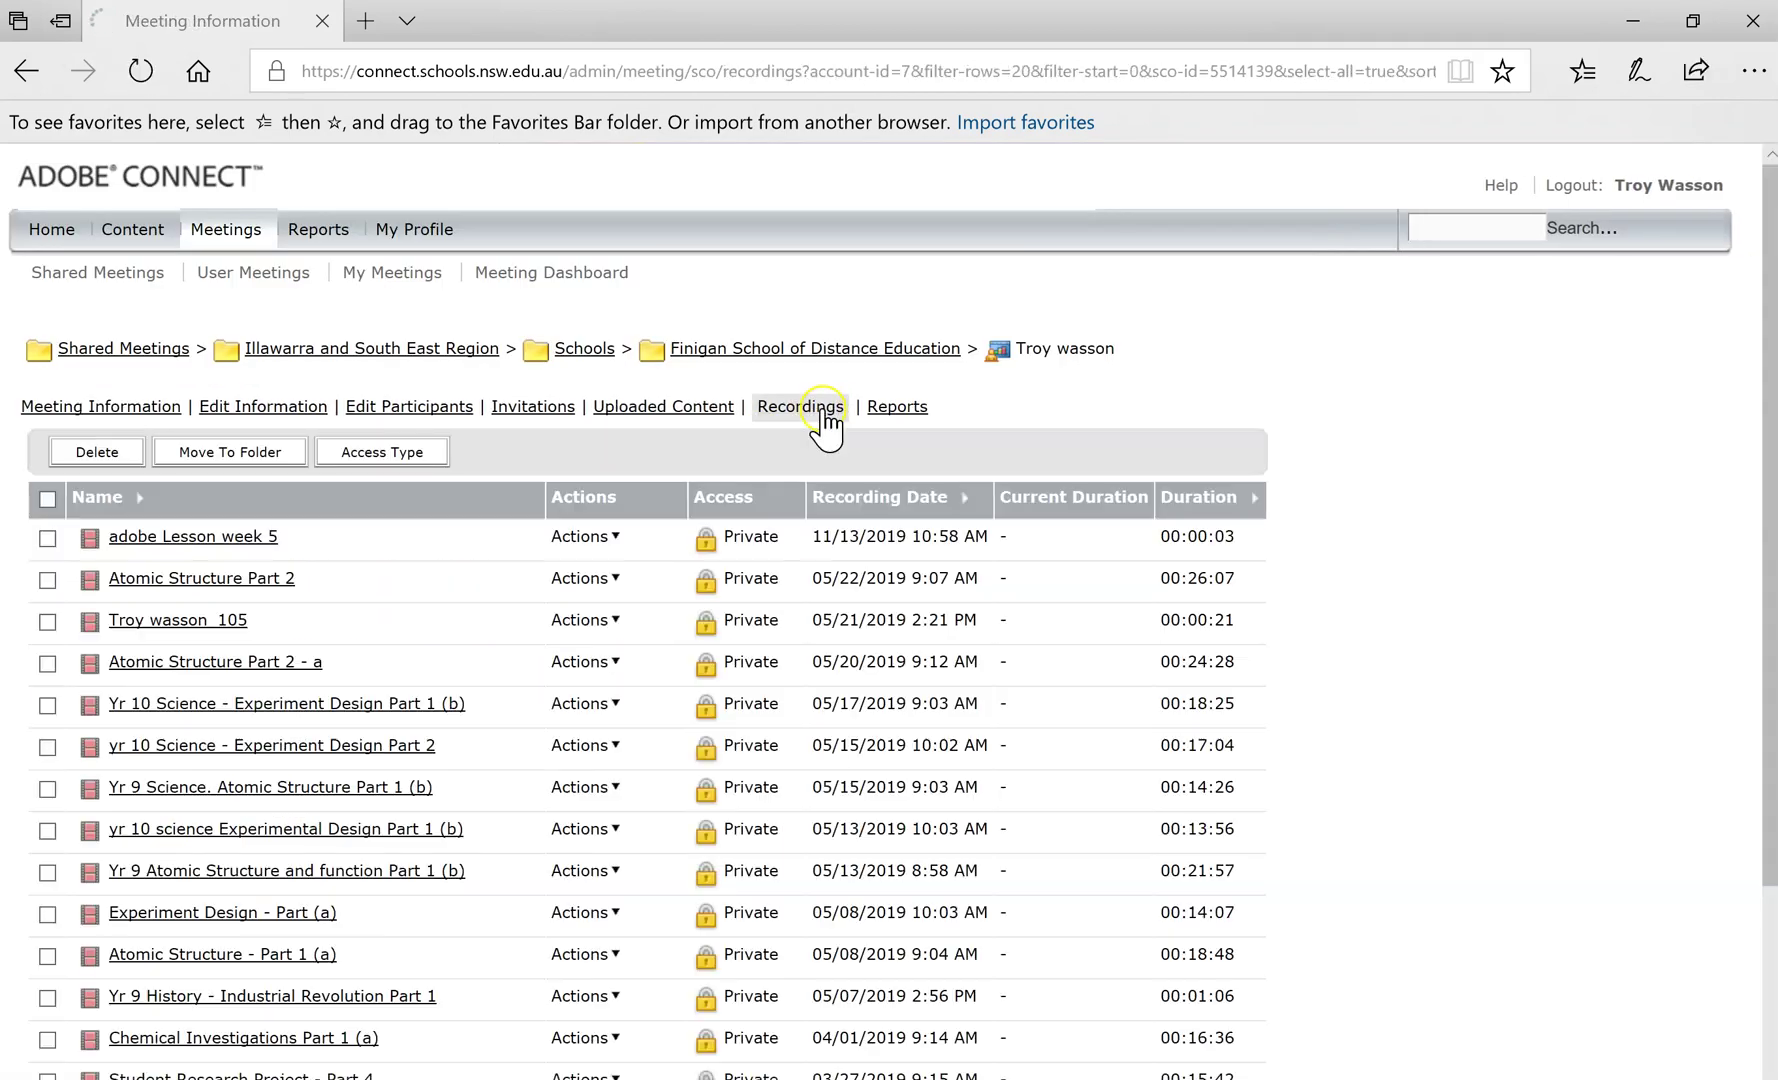
click(222, 540)
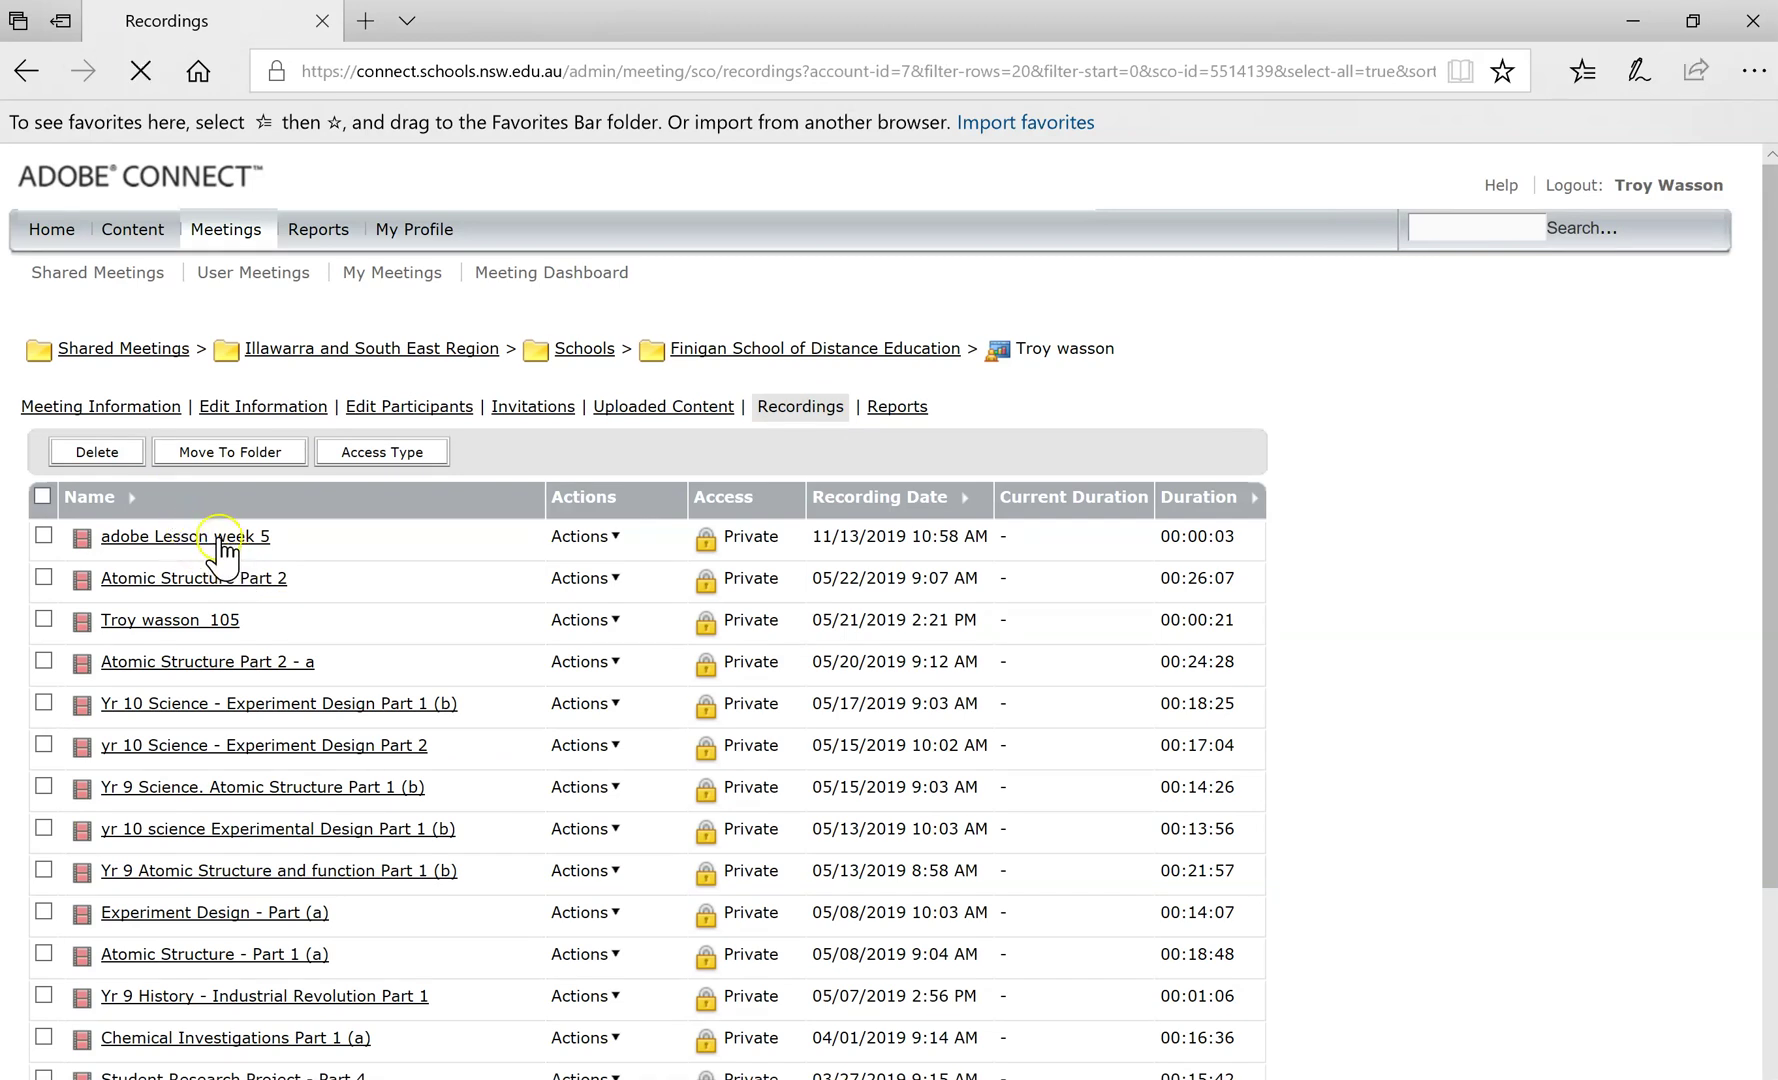
drag(725, 720, 230, 706)
right_click(380, 718)
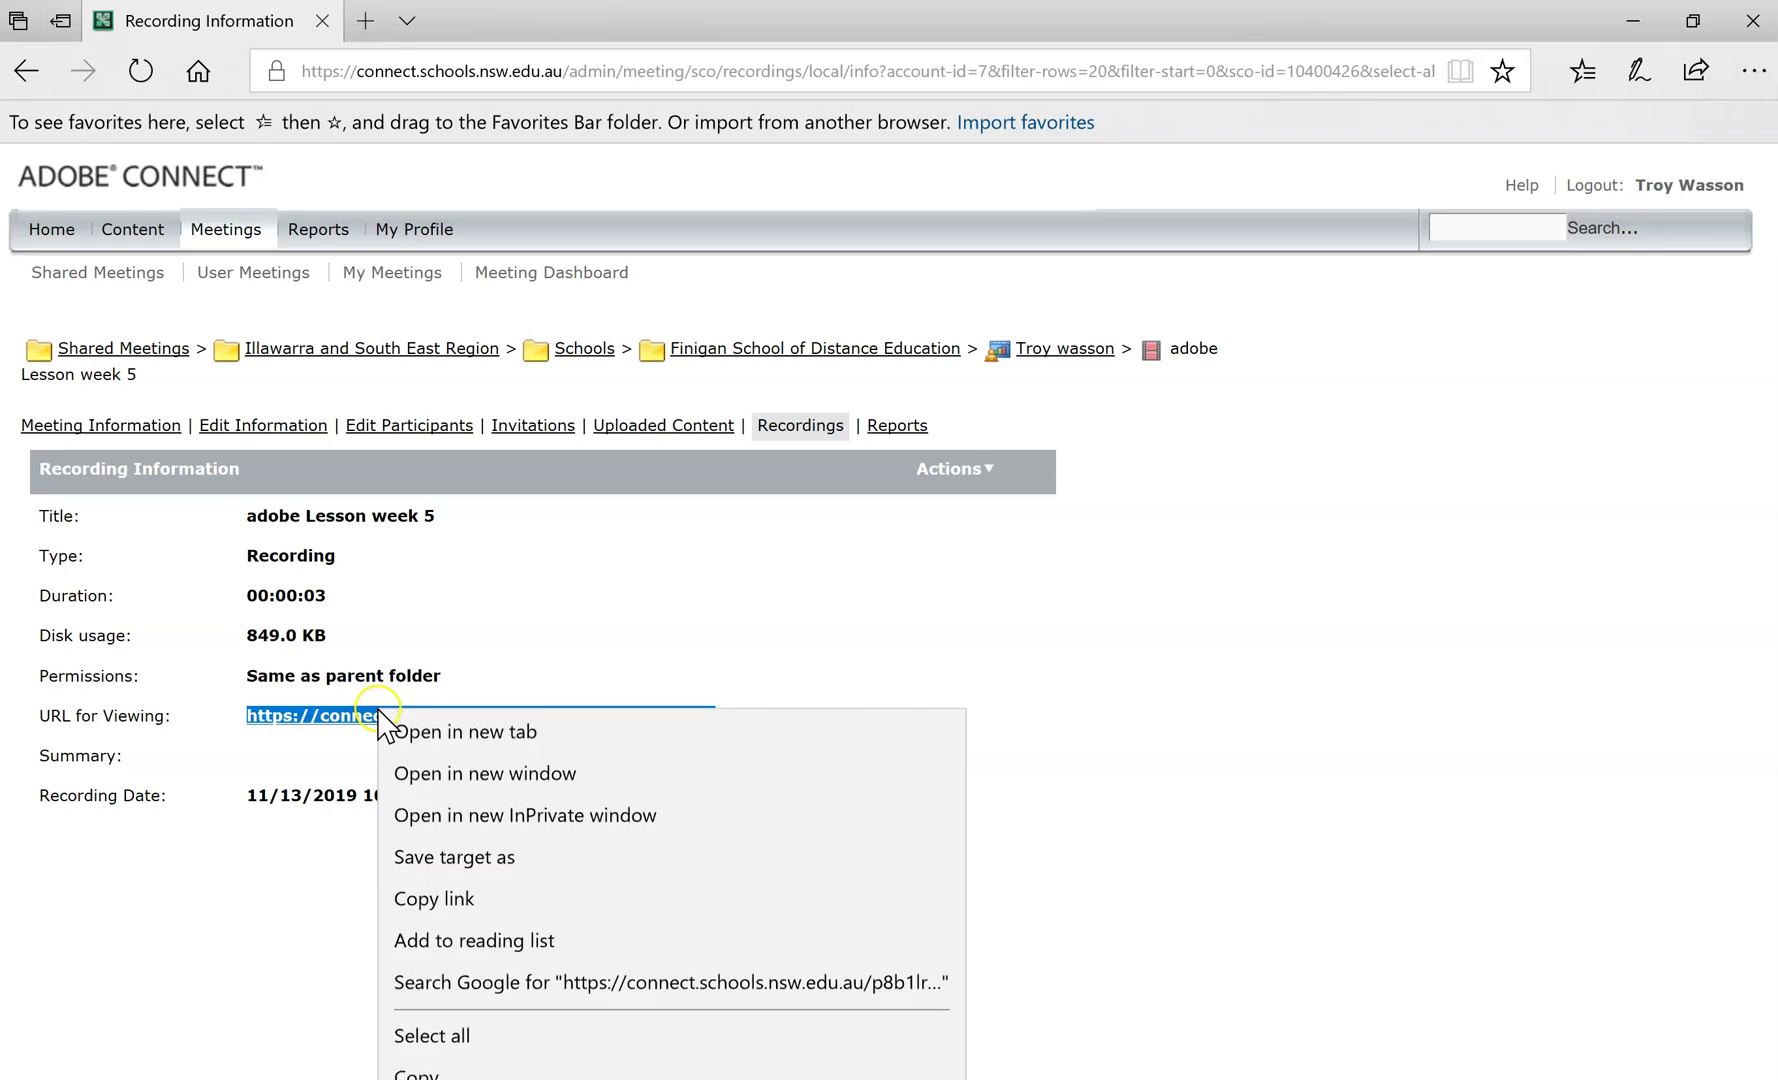
click(463, 905)
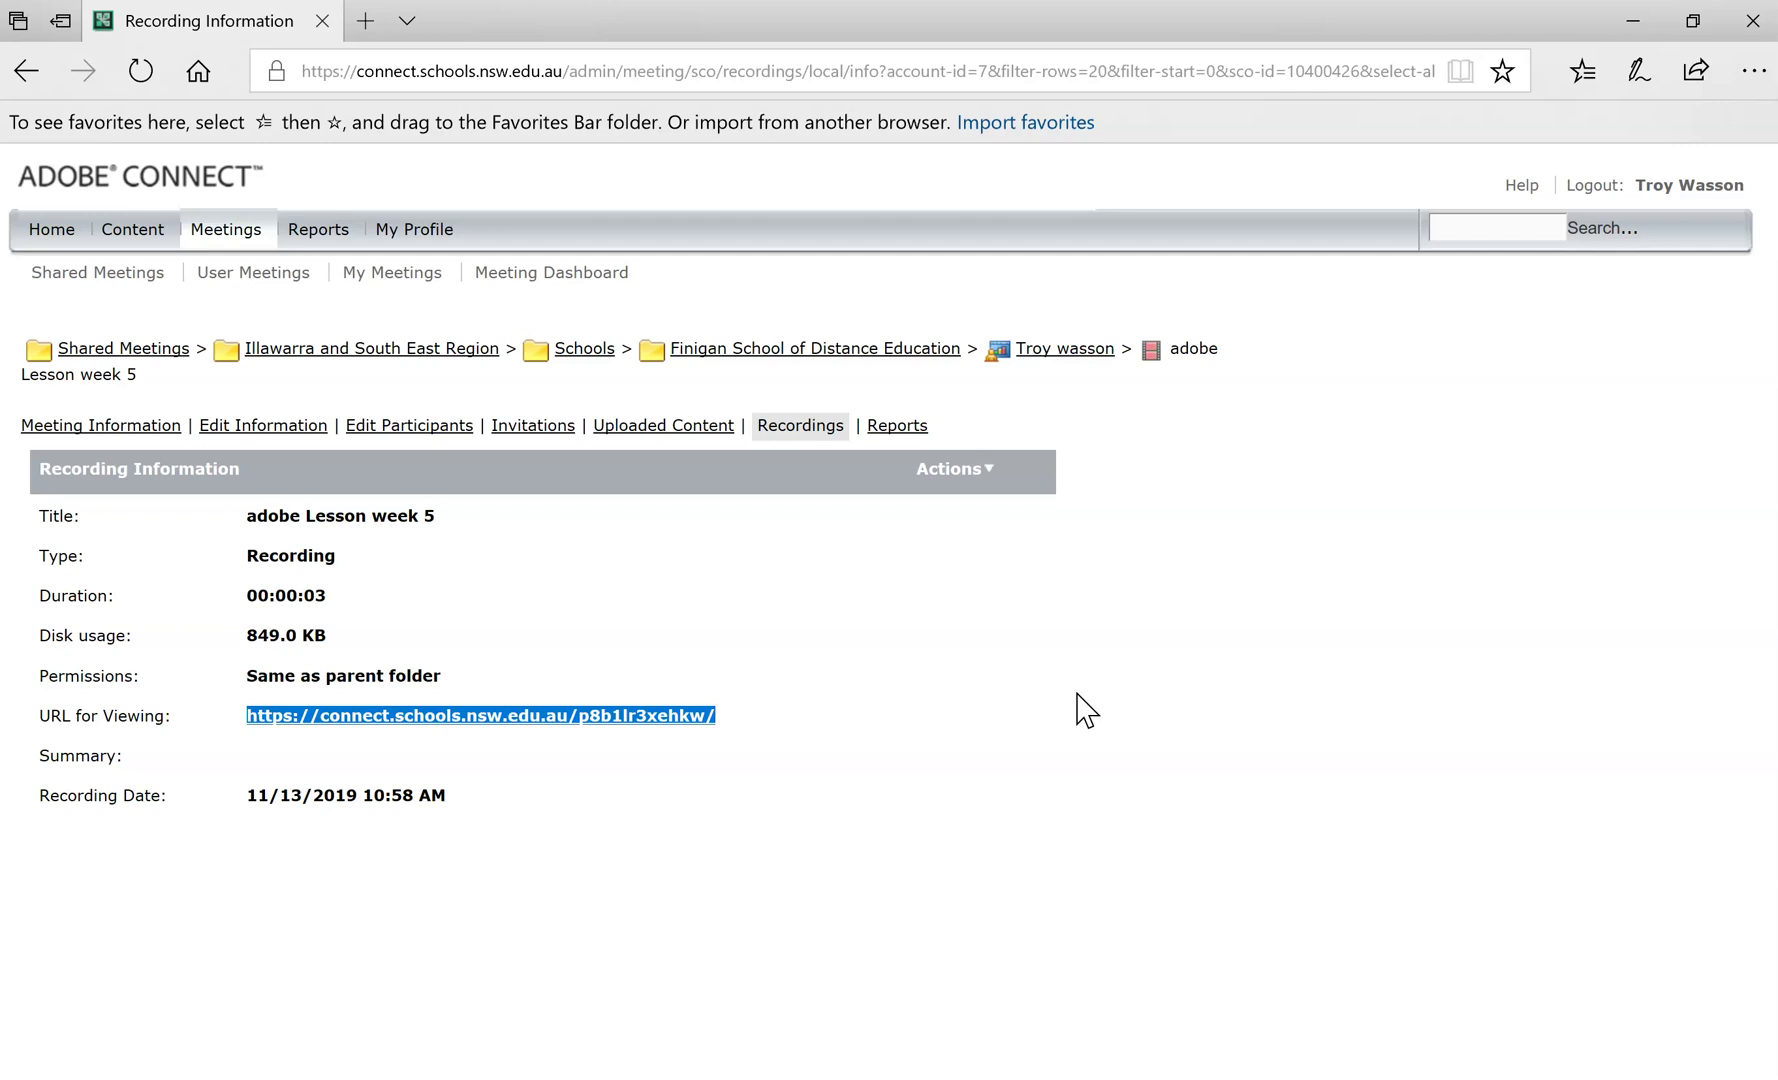
- Go back from the recording's information page through the recordings list to the Adobe Connect Central login page
click(30, 72)
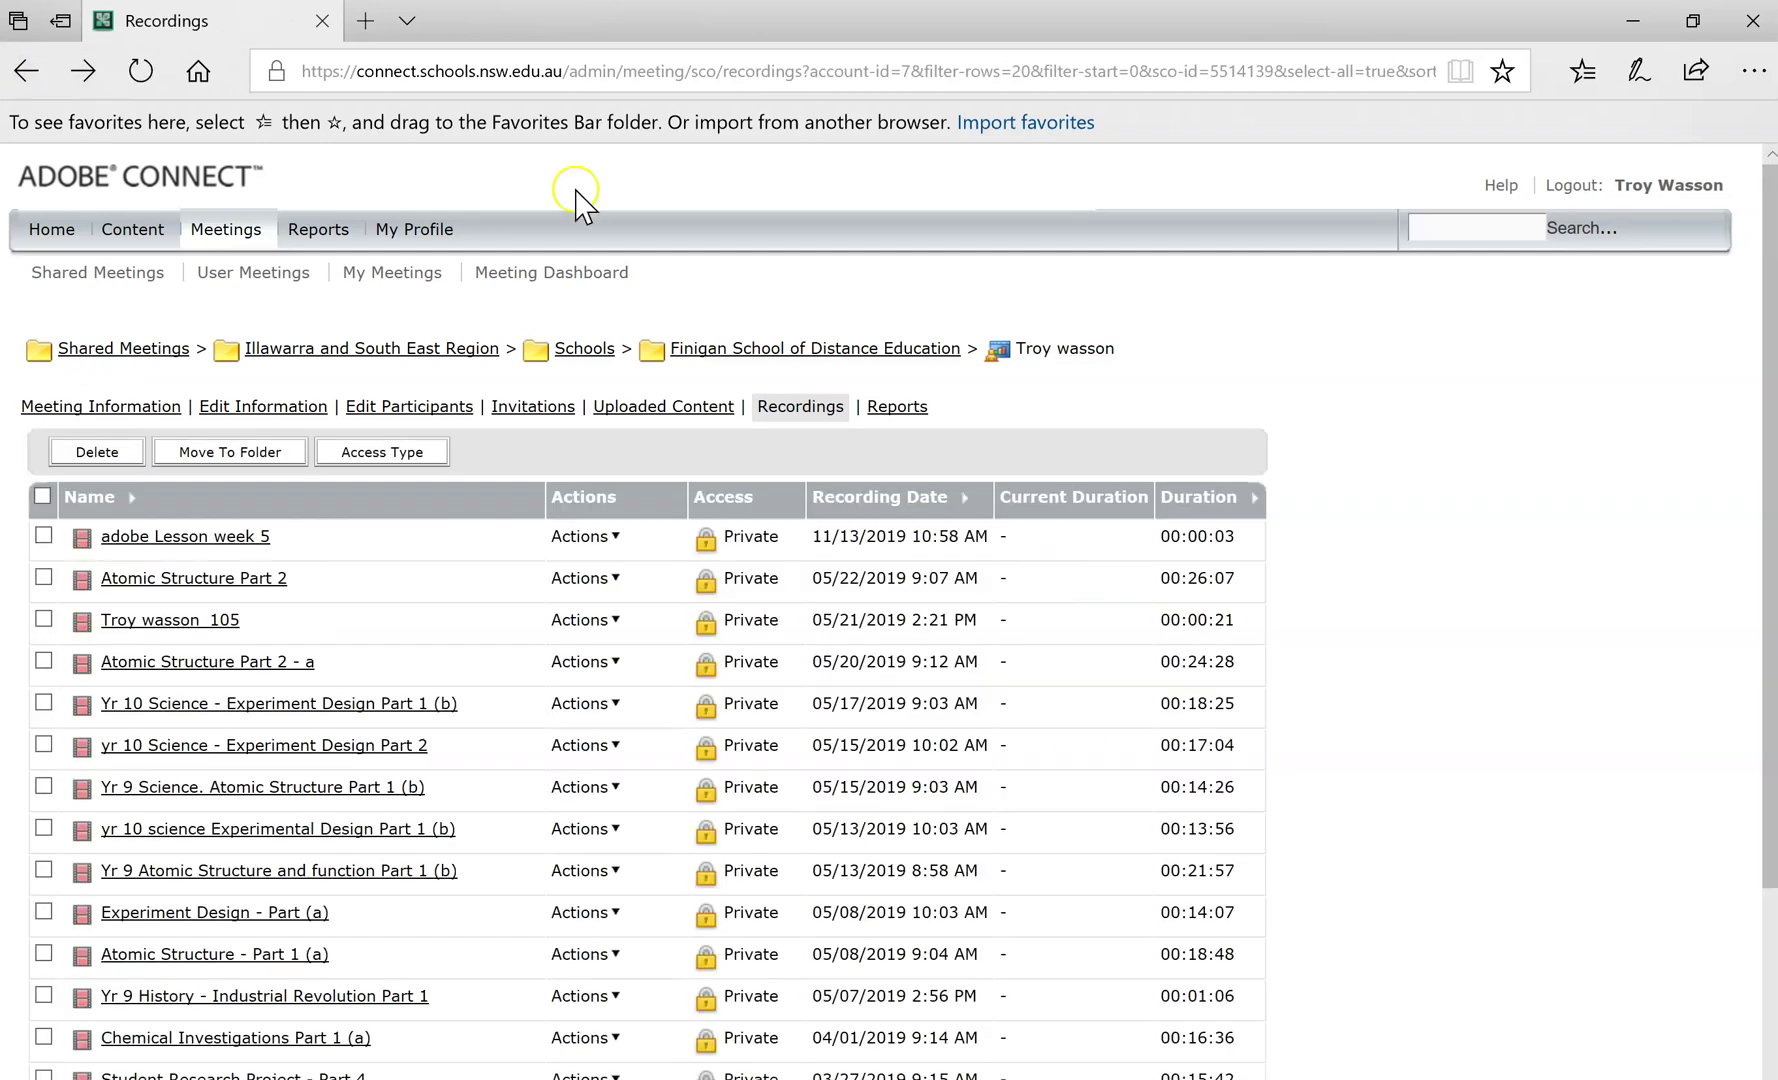
click(25, 72)
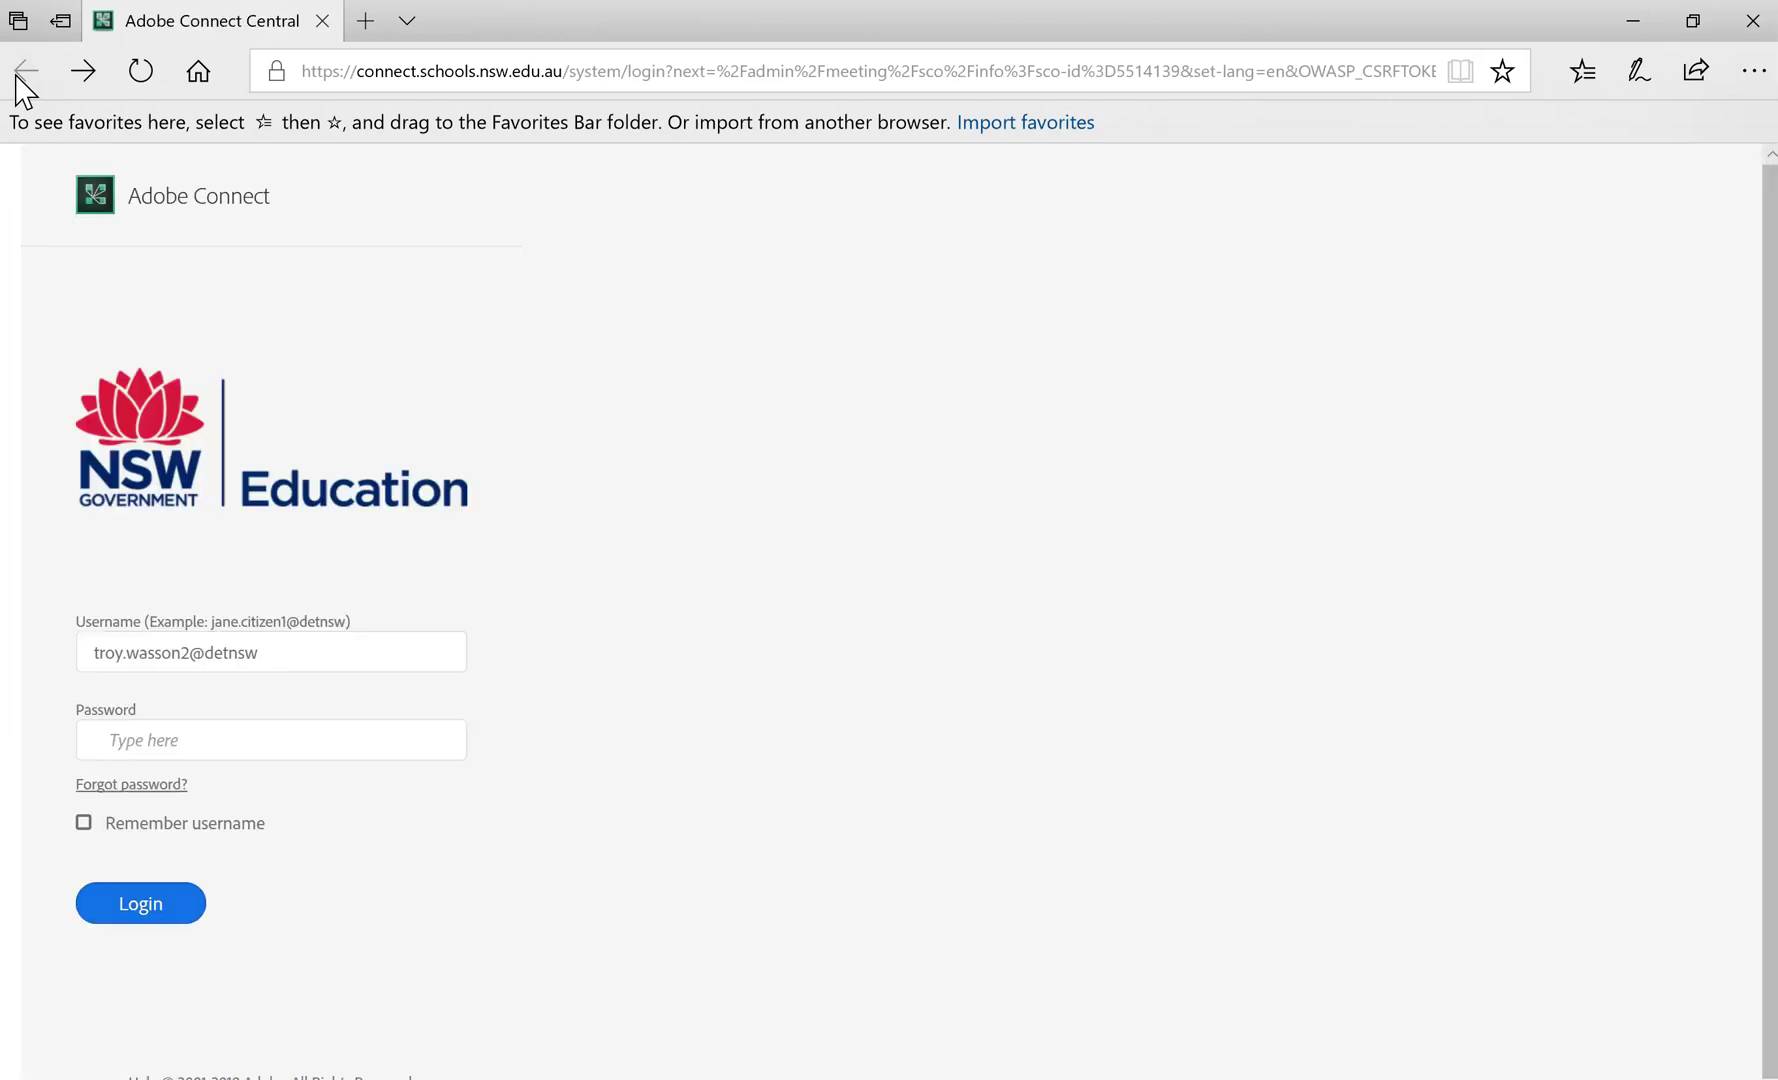
click(16, 72)
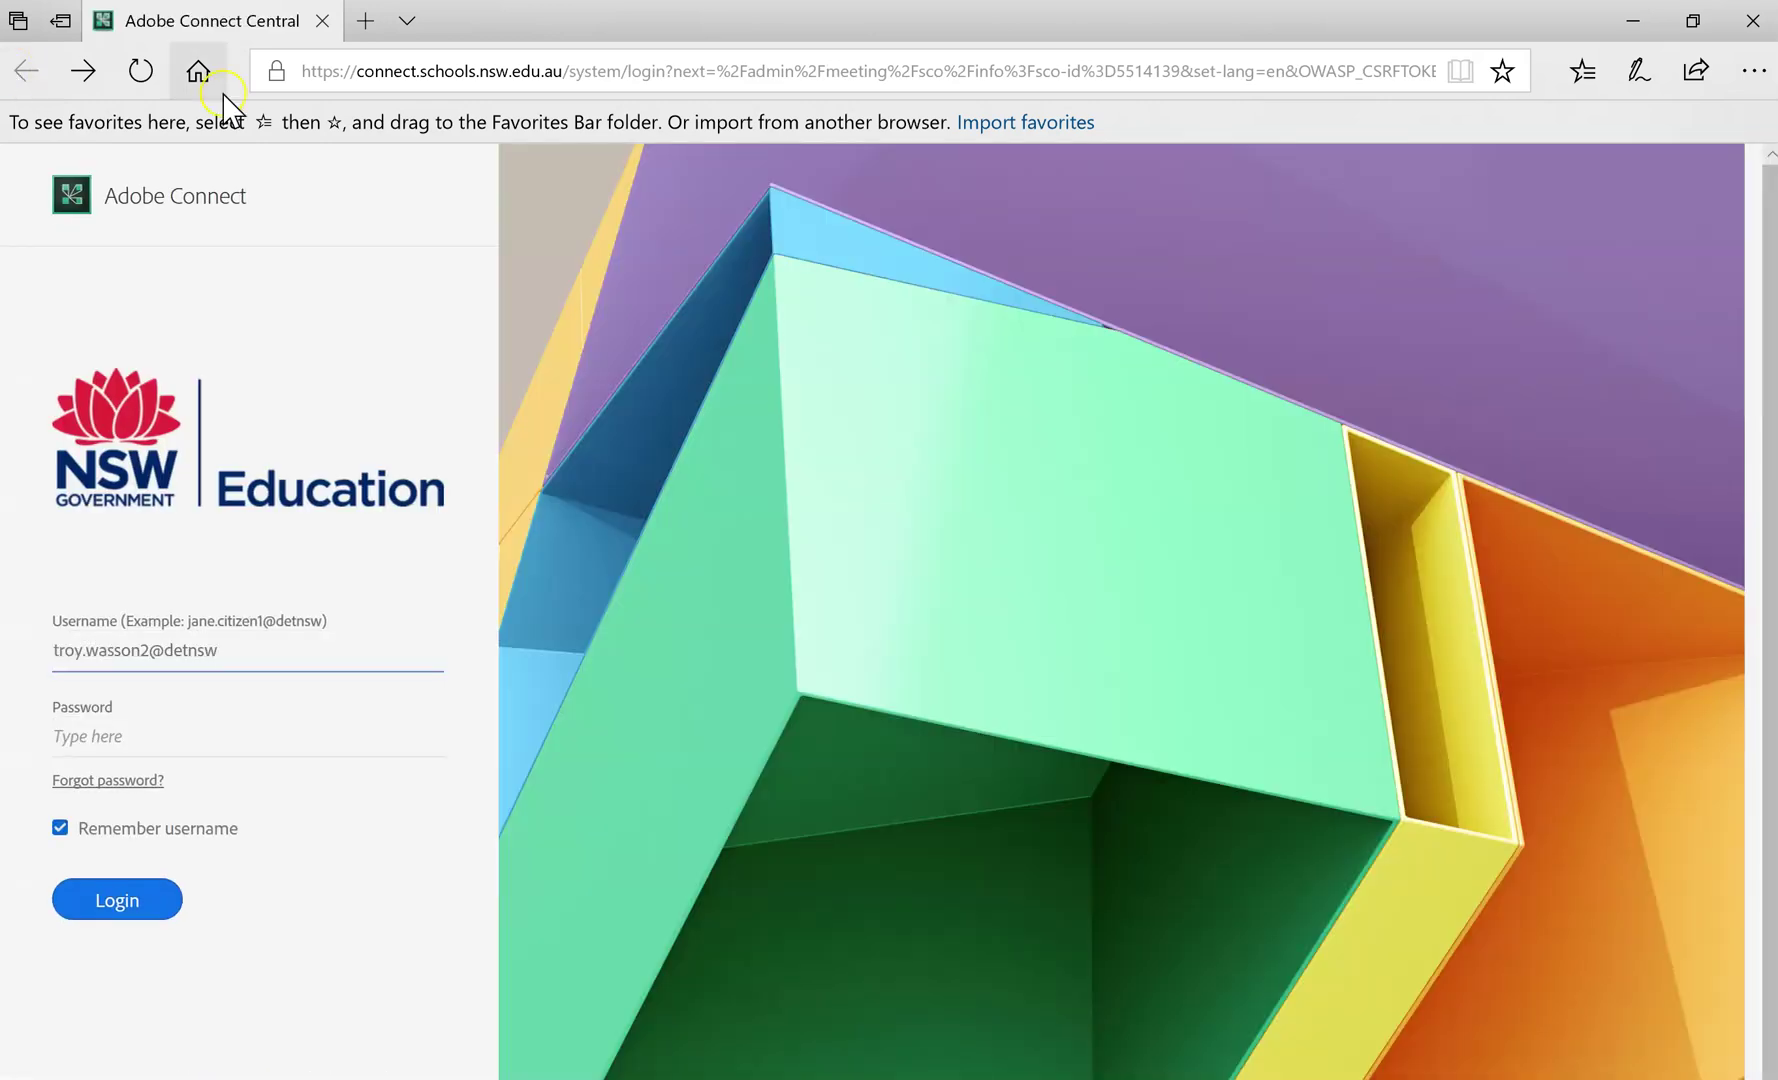
click(18, 20)
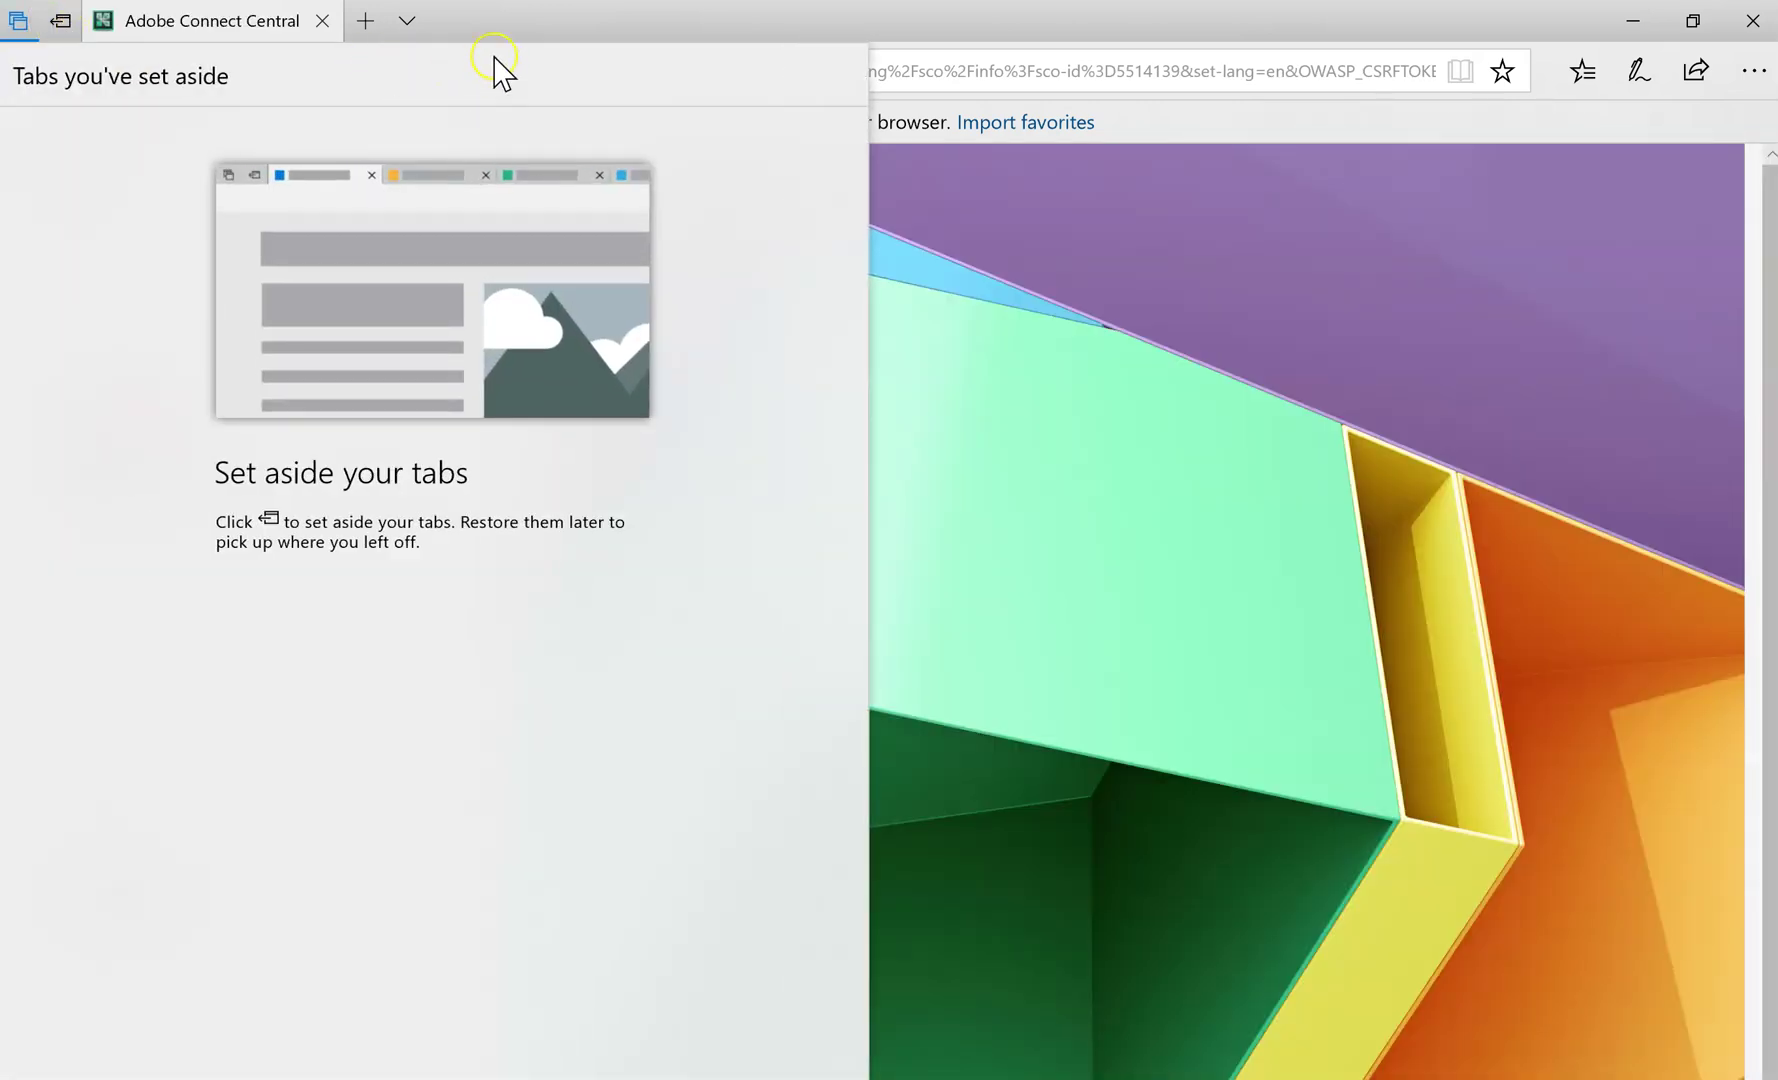
click(494, 22)
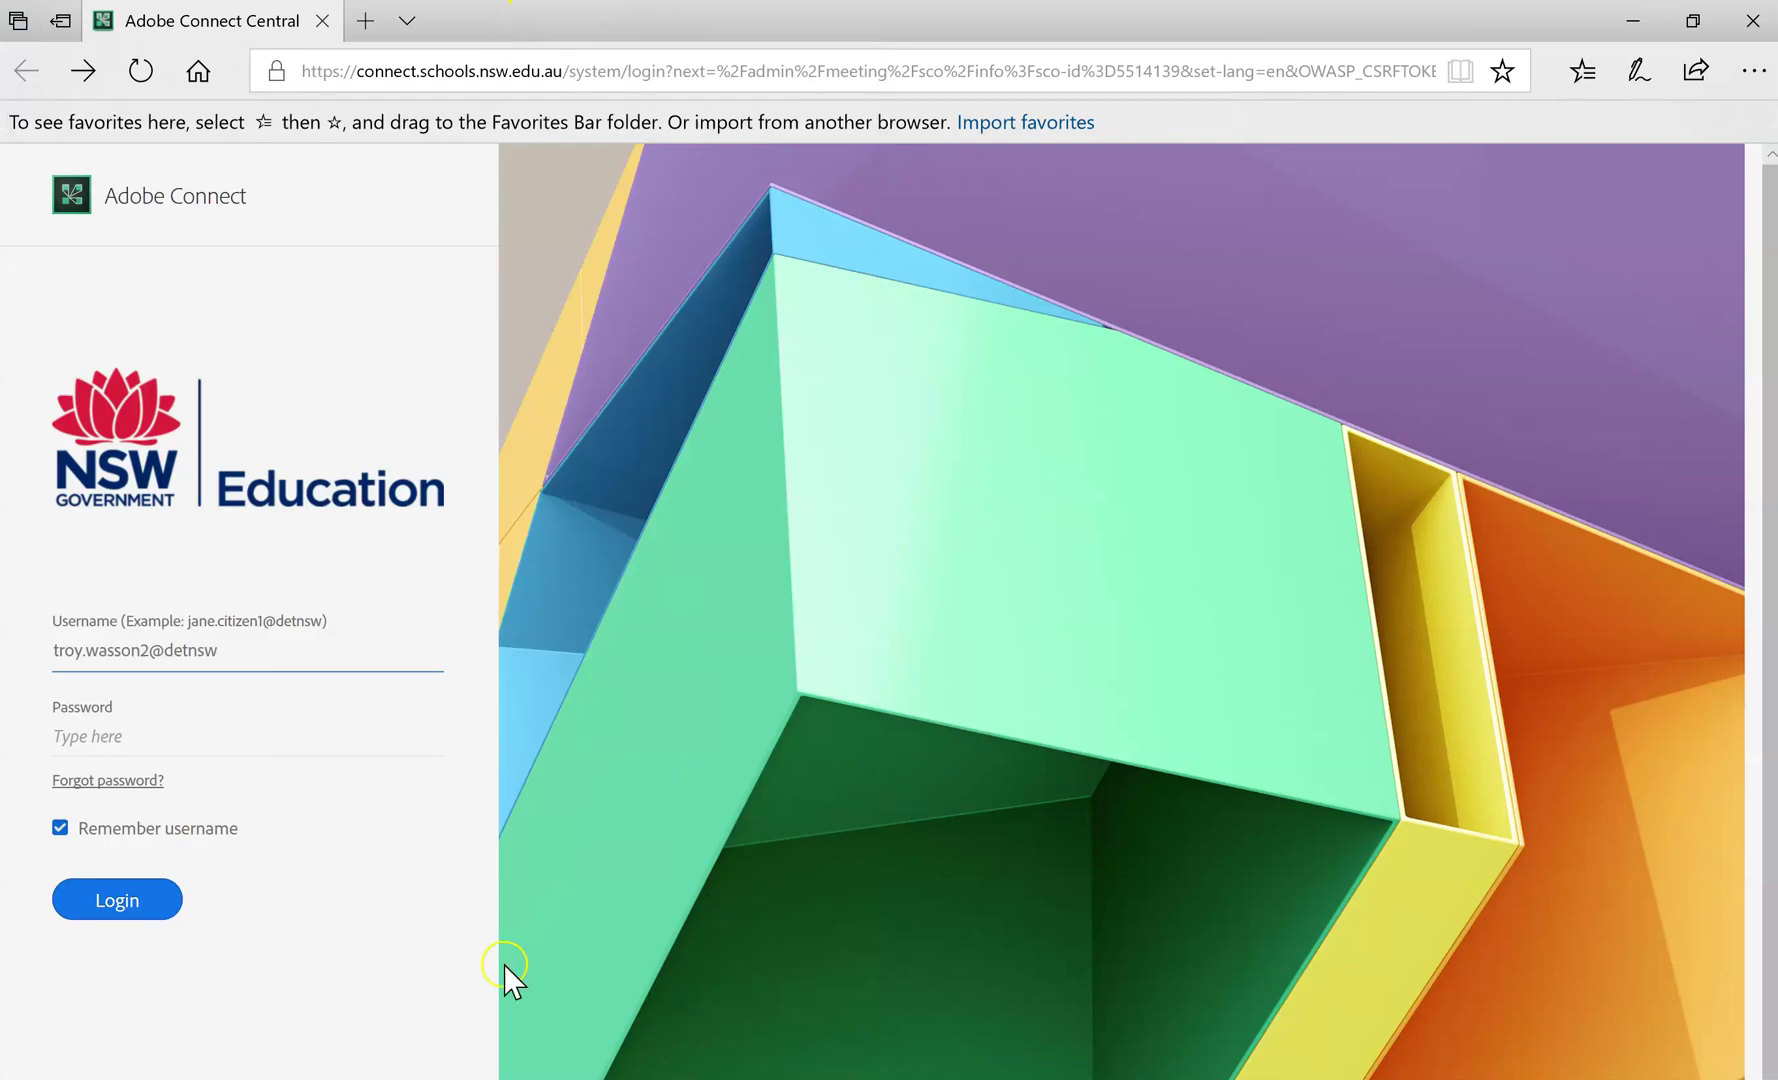